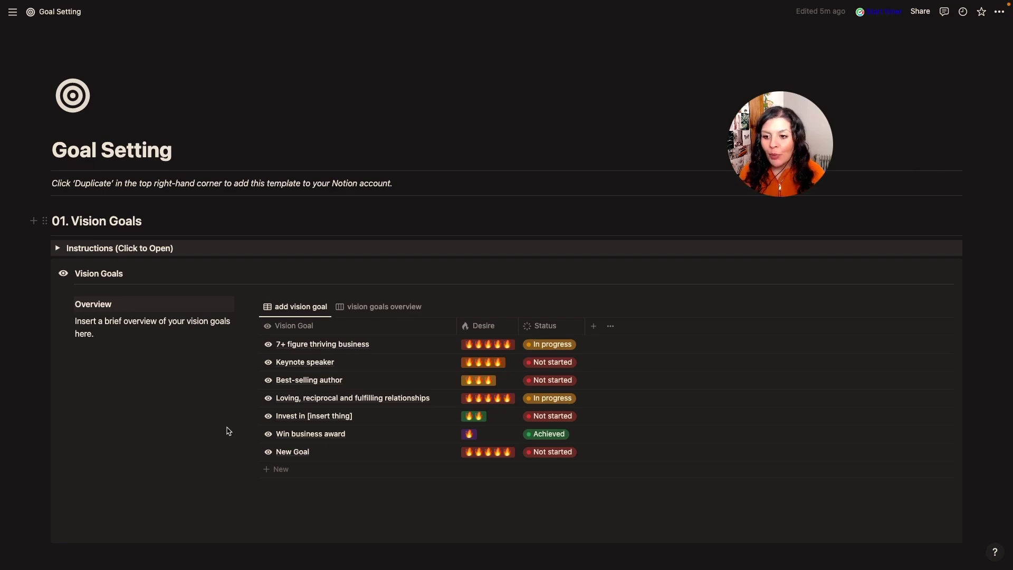
Step: Look through the Goal Setting page's Vision Goals, Annual Goals, Quarterly Targets and Scorecard sections
scroll(229, 431, down, 10)
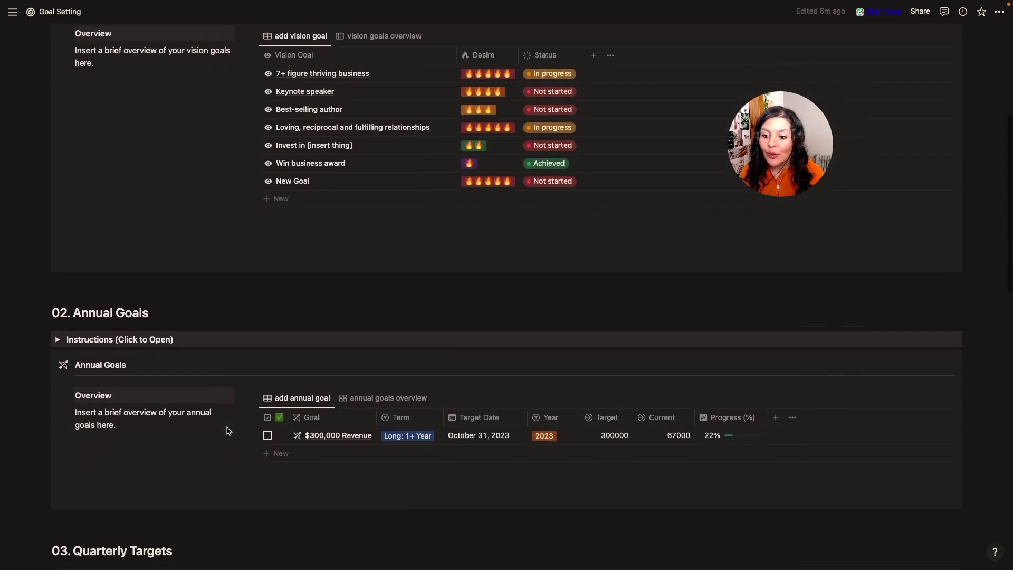
scroll(228, 431, down, 8)
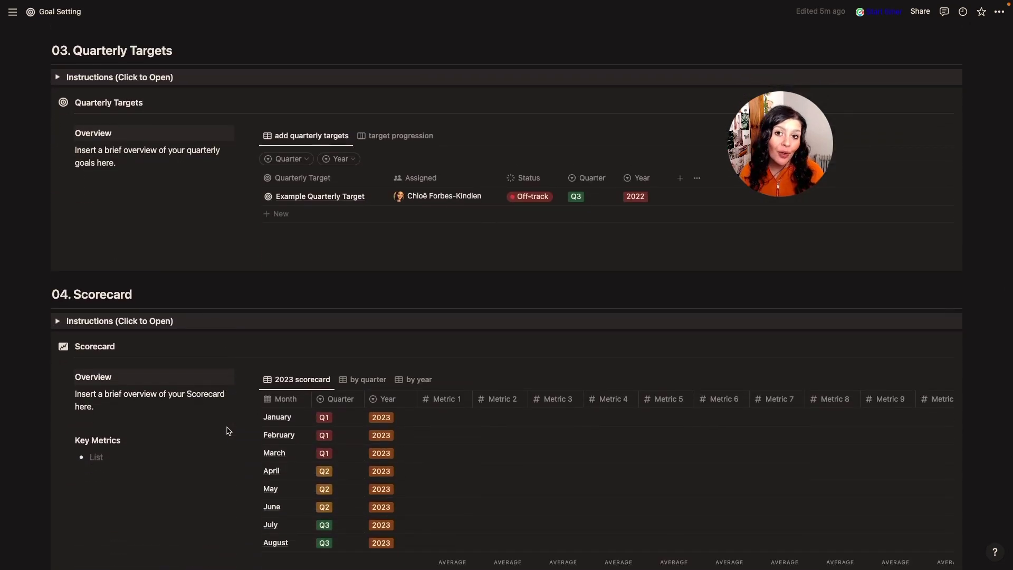
scroll(229, 431, down, 3)
scroll(228, 431, down, 1)
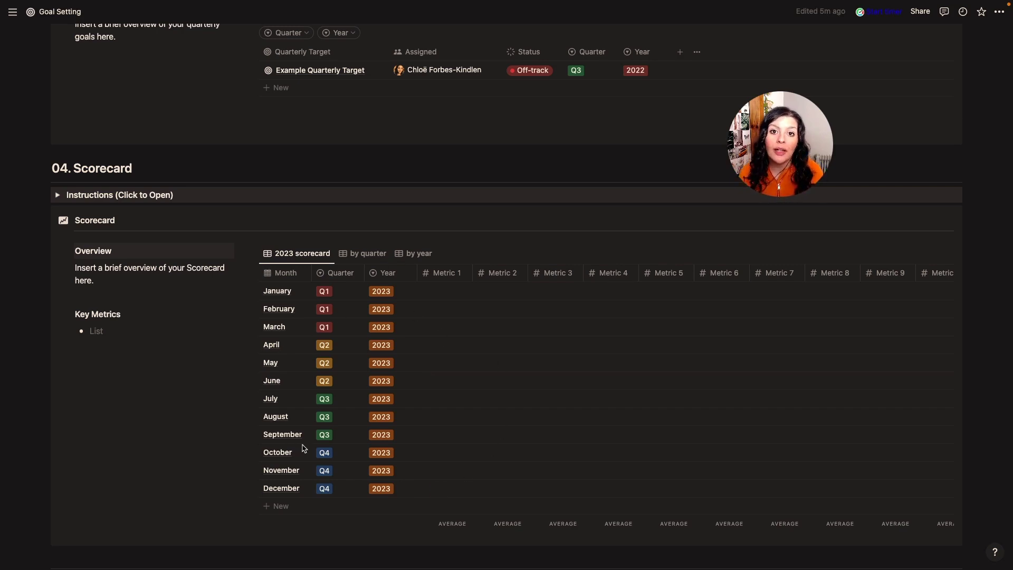
scroll(304, 447, up, 20)
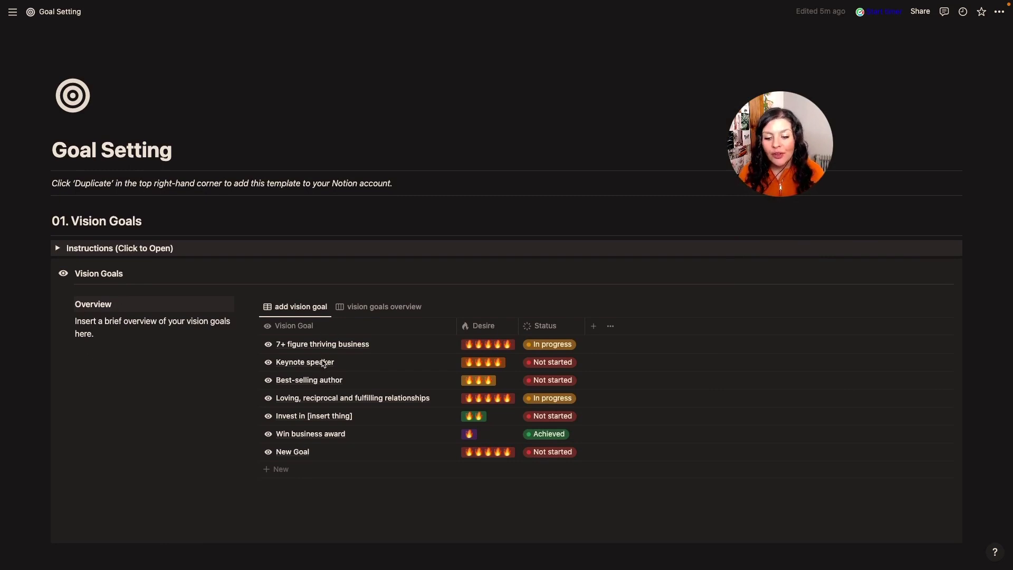
Step: Delete the existing New Goal row from the Vision Goals table and add a fresh entry named New Goal
click(253, 451)
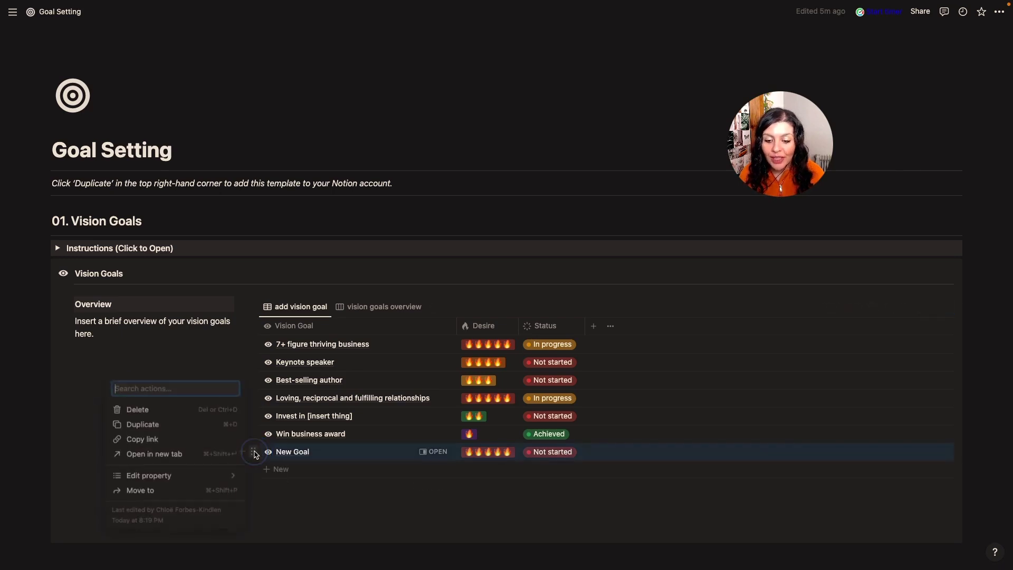
click(176, 408)
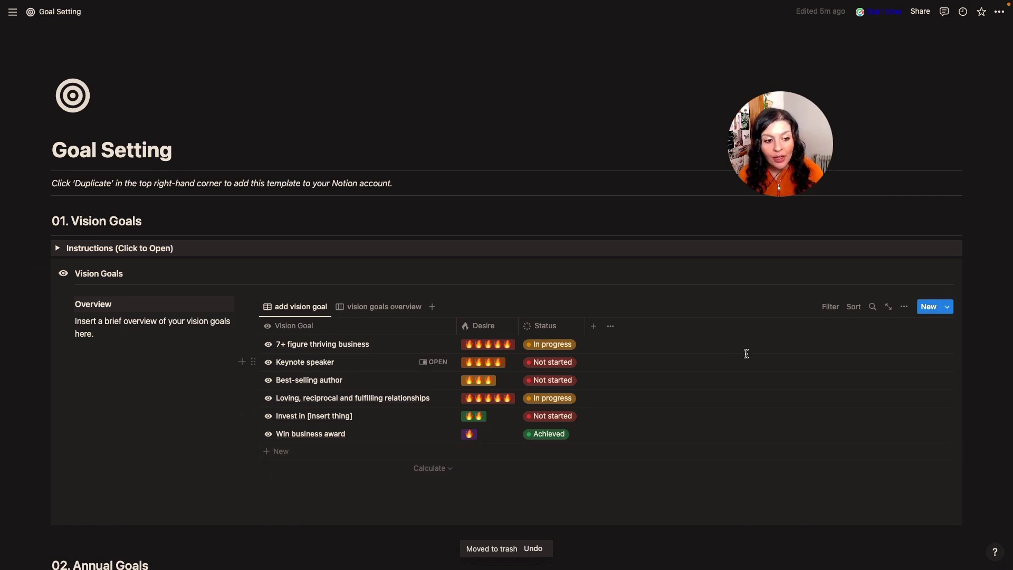
click(947, 306)
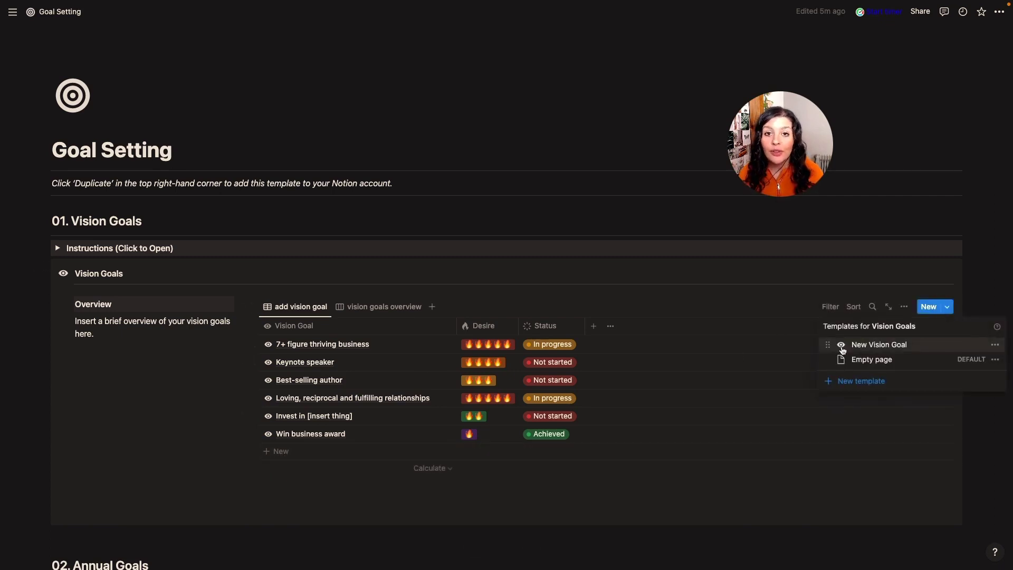
click(283, 454)
click(283, 454)
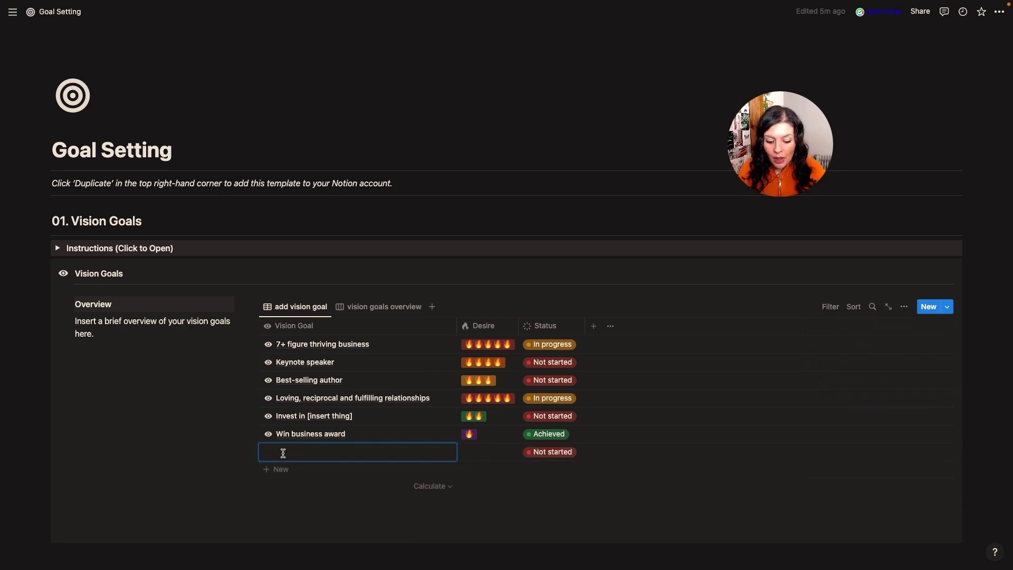
text(New )
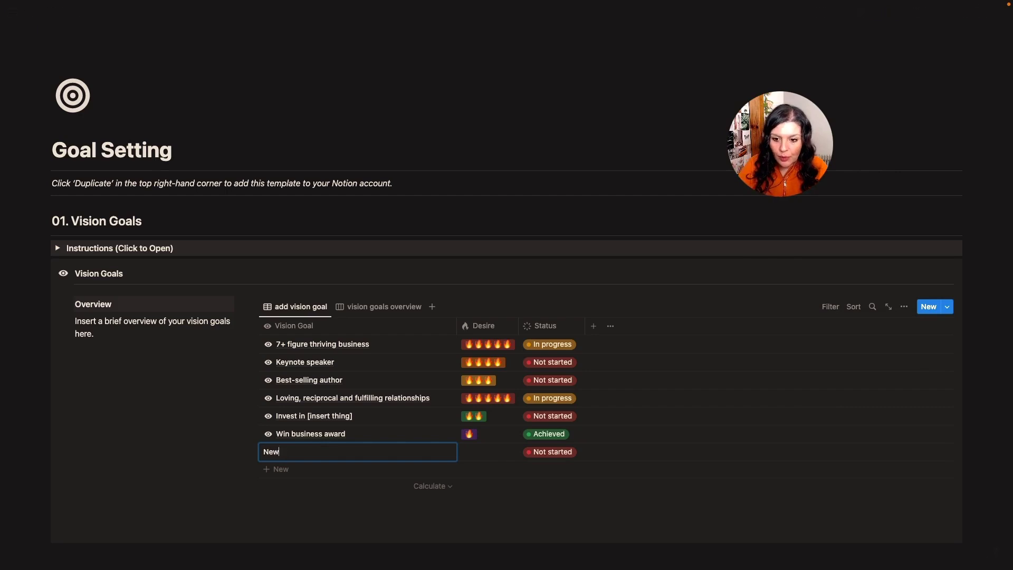
text(Goal)
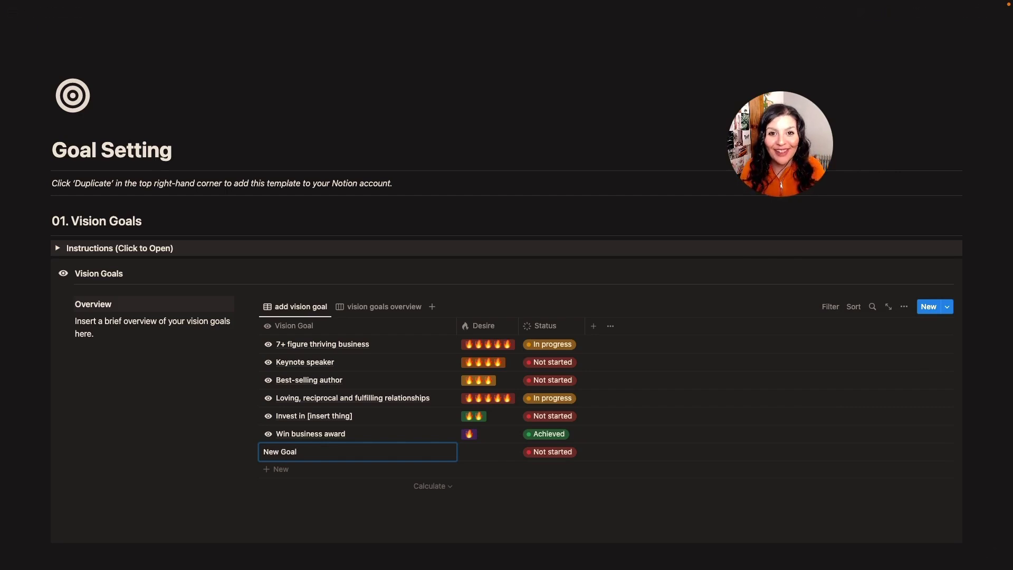
Step: Set the Desire of the New Goal row to four flames and check its available Status choices
click(486, 452)
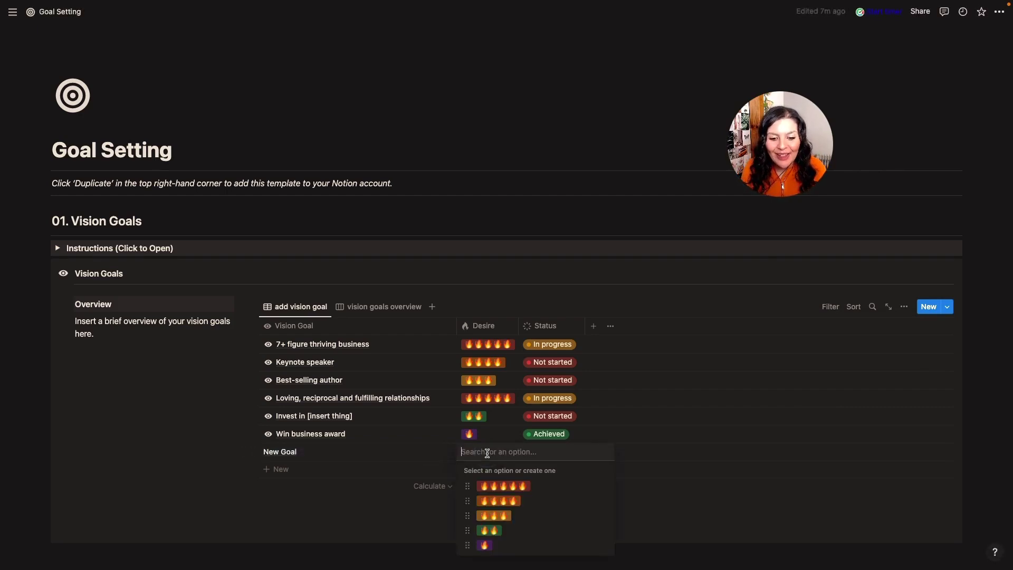
click(496, 507)
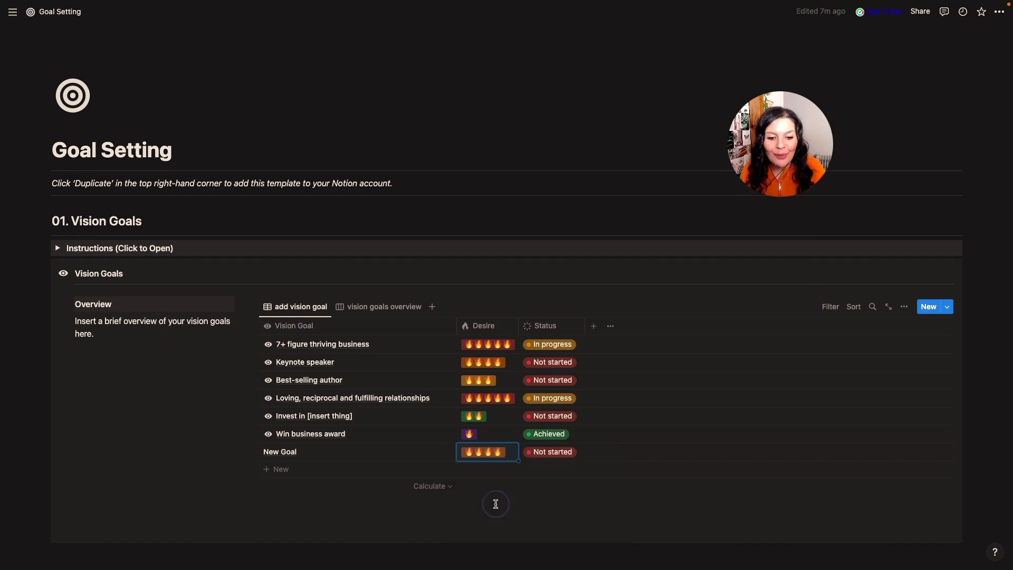
click(550, 455)
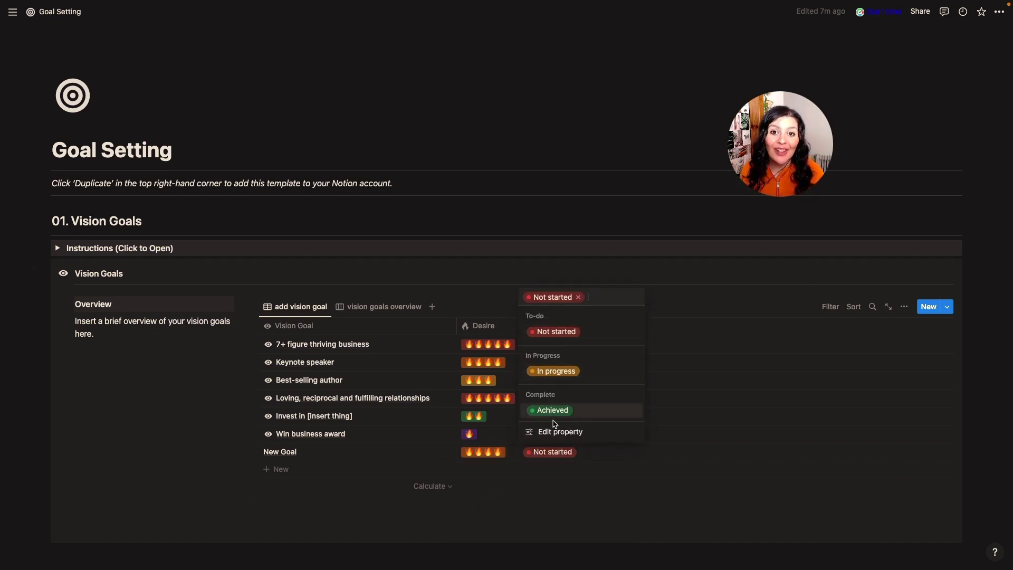
key(Escape)
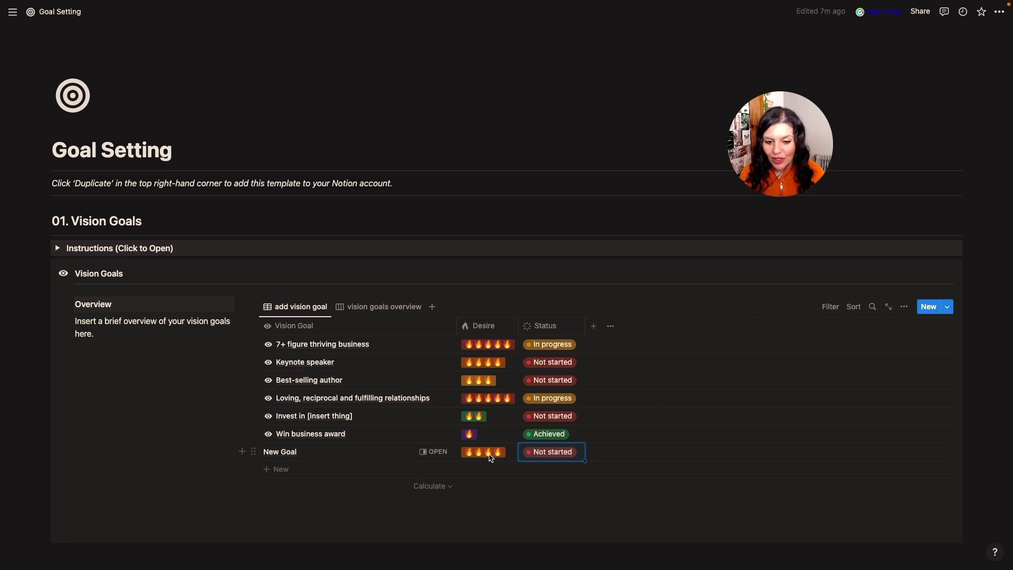
click(490, 457)
click(603, 487)
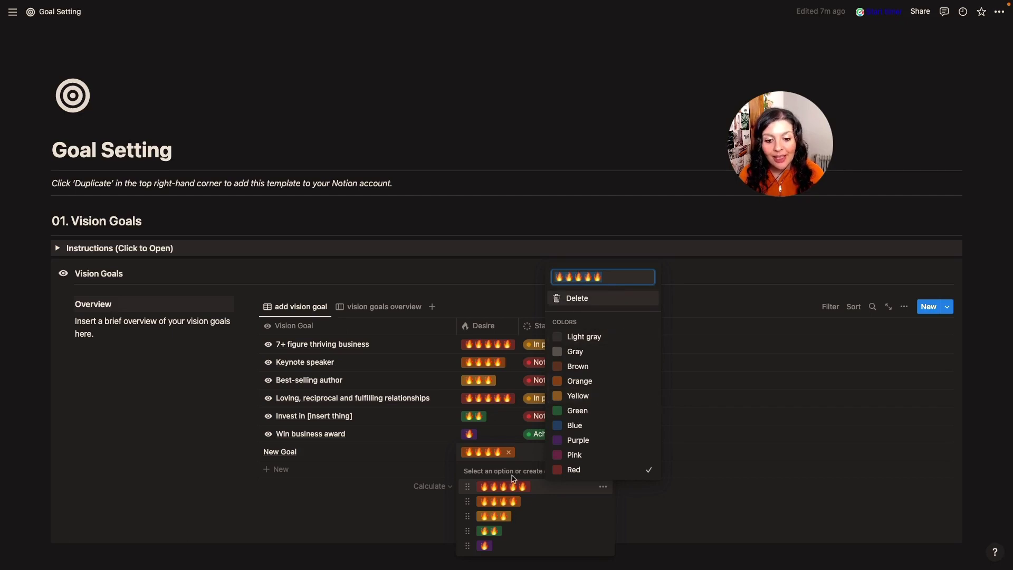
click(522, 454)
text(Add ra)
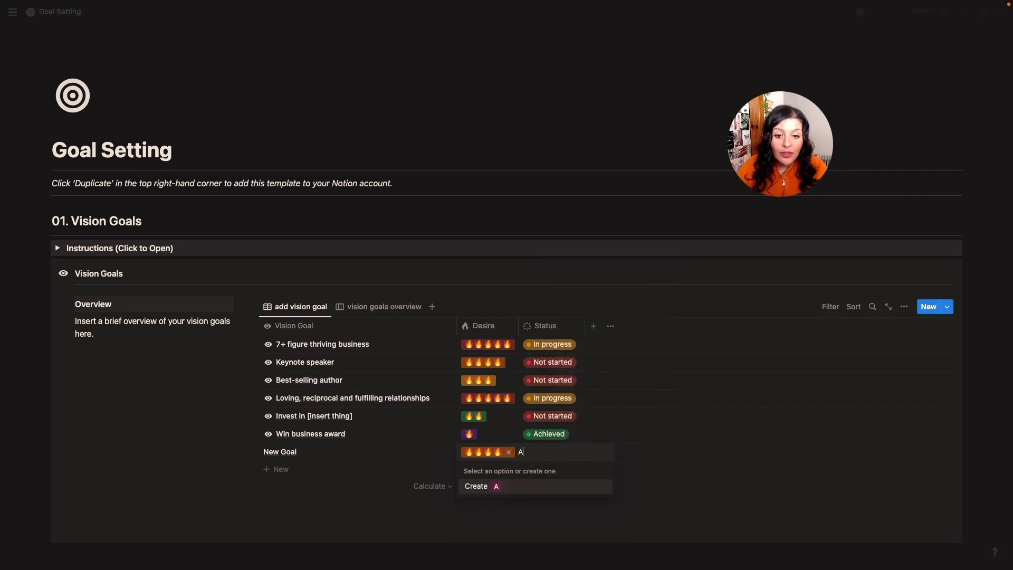
key(BackSpace)
key(BackSpace)
key(BackSpace)
key(BackSpace)
key(BackSpace)
key(BackSpace)
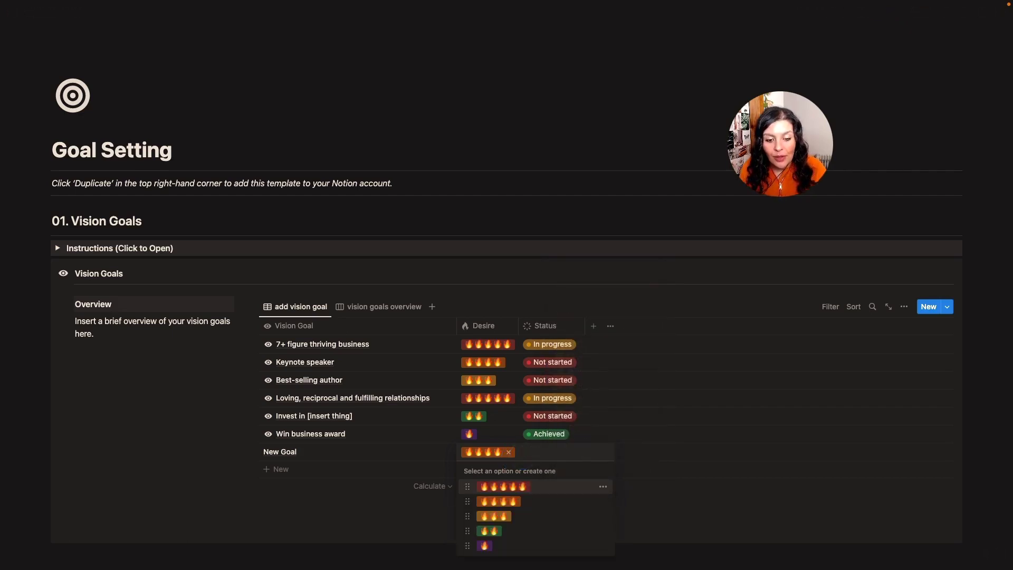
Step: Examine the Vision Goals table's Status property settings, including the options for the Not started status
click(551, 380)
click(552, 379)
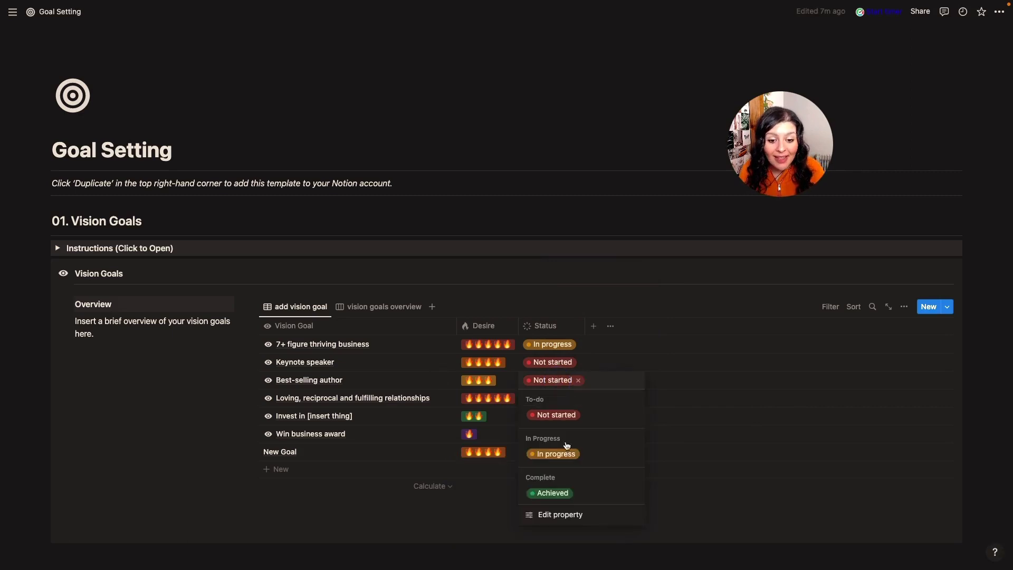
click(562, 515)
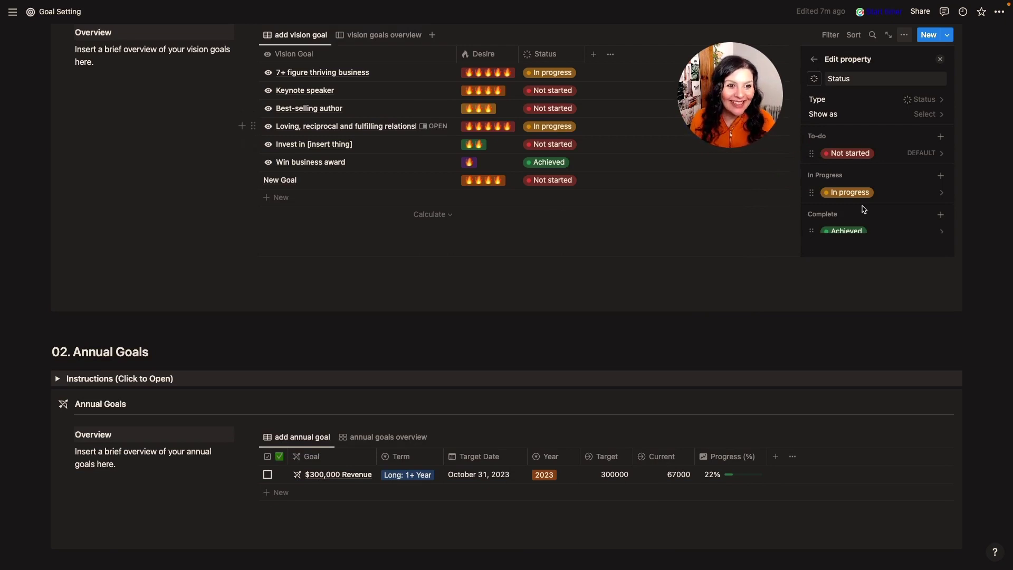
click(875, 153)
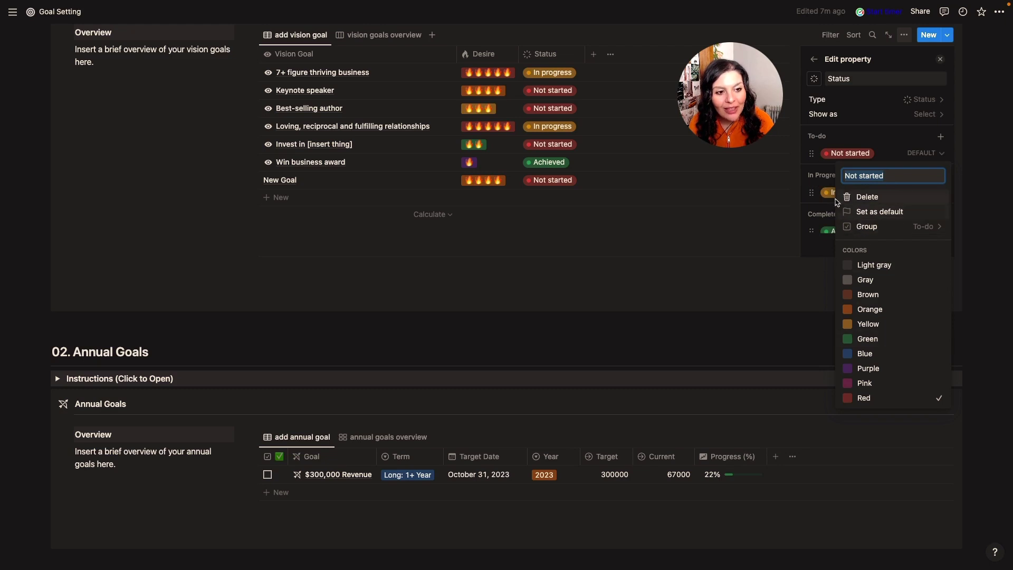
click(878, 138)
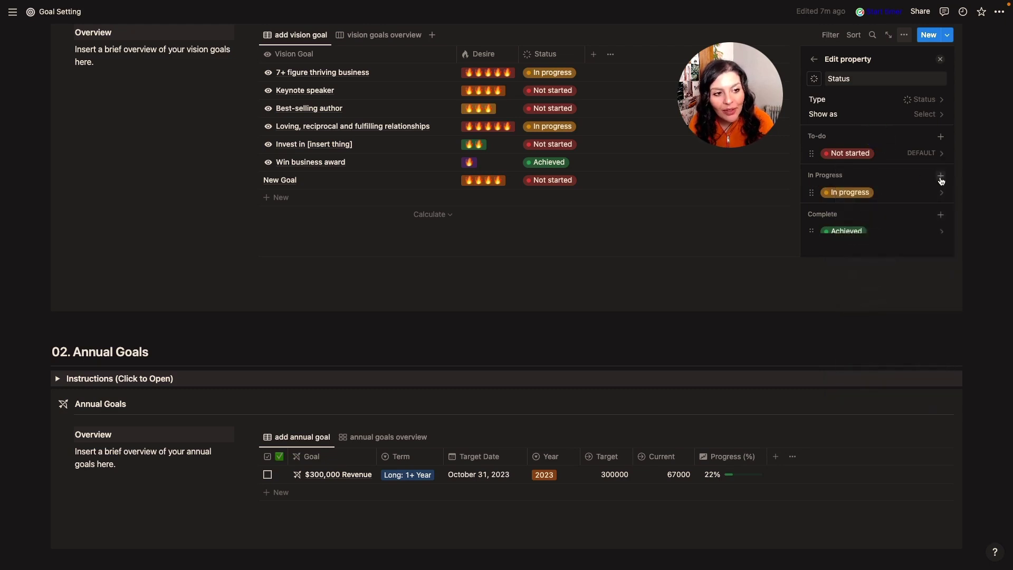
click(687, 219)
scroll(611, 160, up, 3)
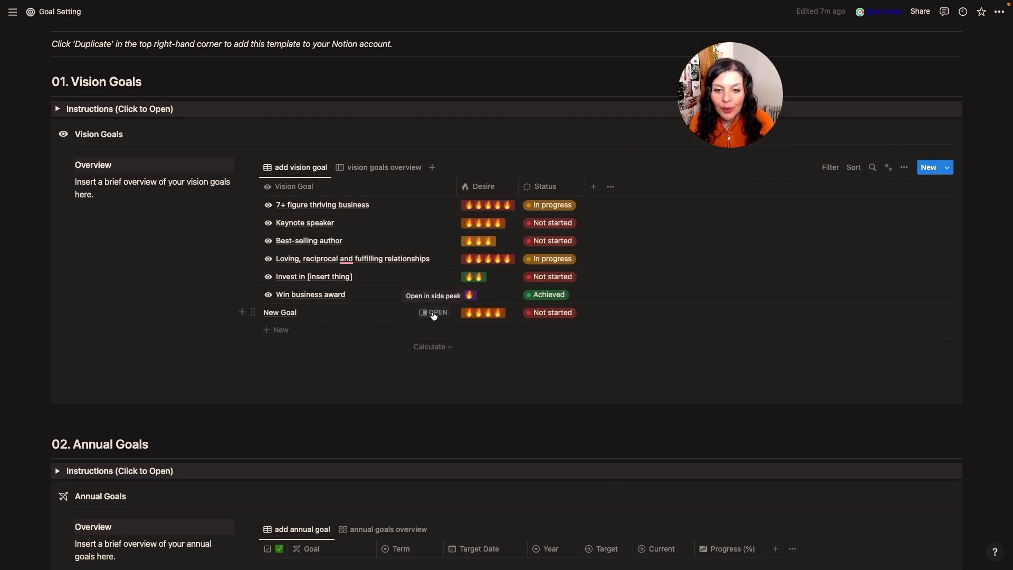
Step: Open the New Goal entry as a full page and apply the New Vision Goal template to it
click(434, 315)
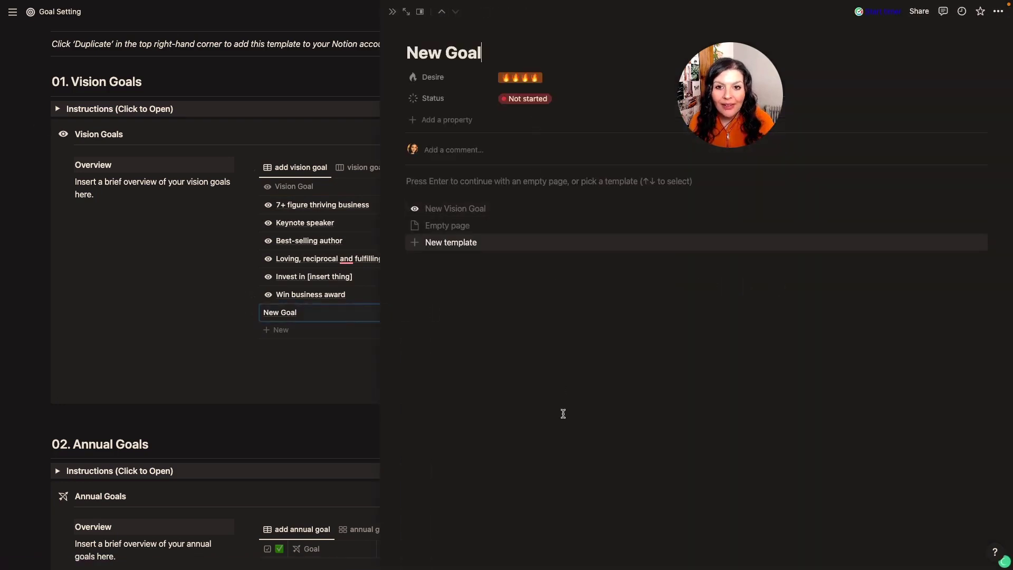
click(405, 12)
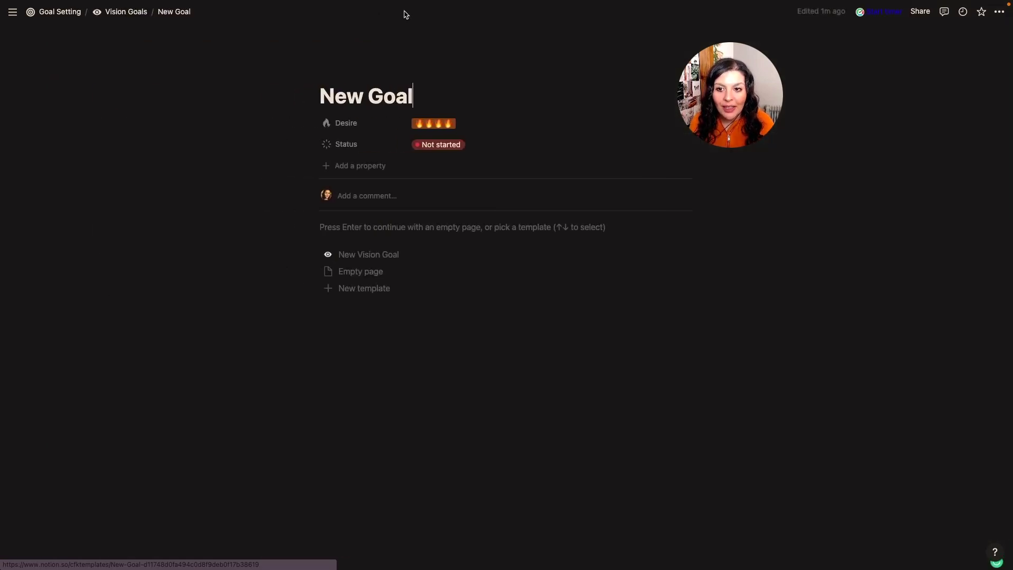
click(355, 257)
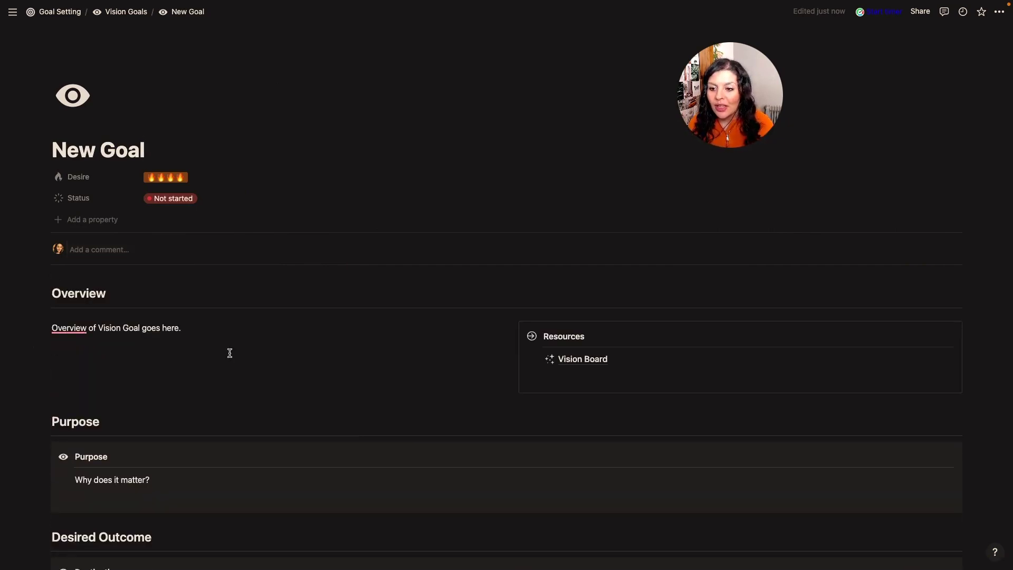
Step: Review the goal's overview placeholder and its linked Vision Board resource, and return to the New Goal page
mouse_move(60, 328)
triple_click(232, 332)
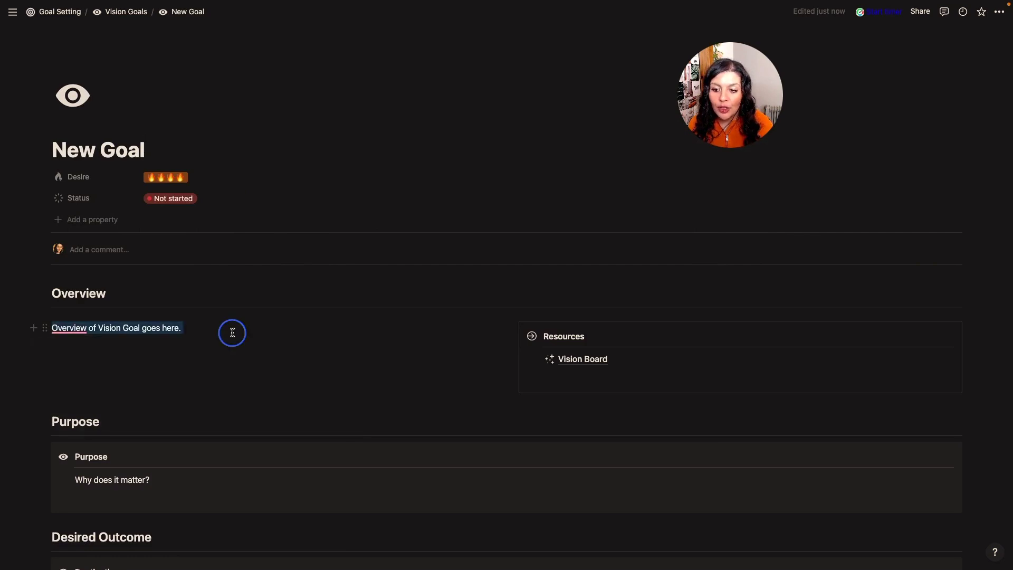
click(587, 364)
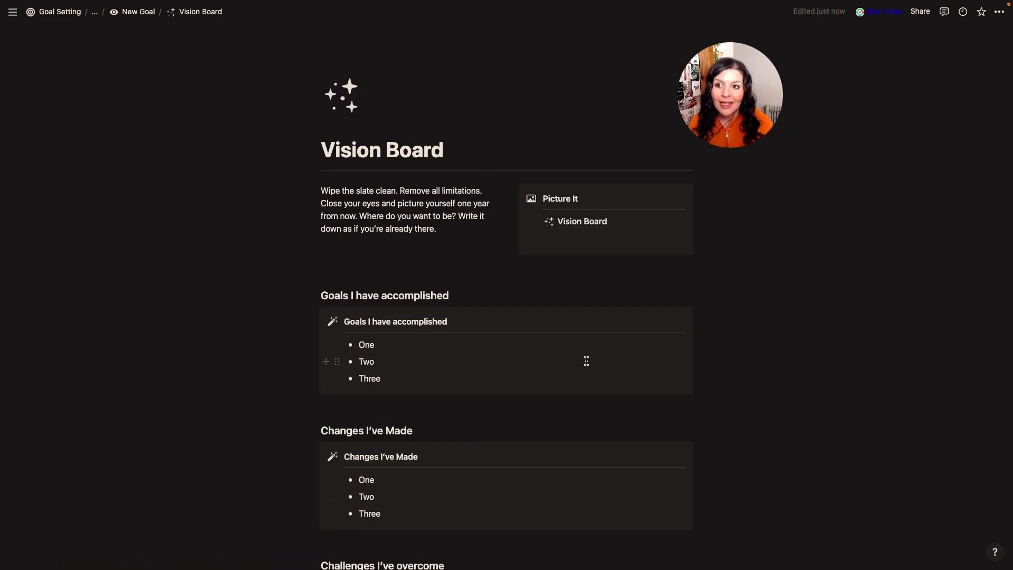
click(136, 12)
Step: Examine the New Goal page's sections from Purpose and Desired Outcome through Plan, Results and Key Takeaways
scroll(147, 316, down, 5)
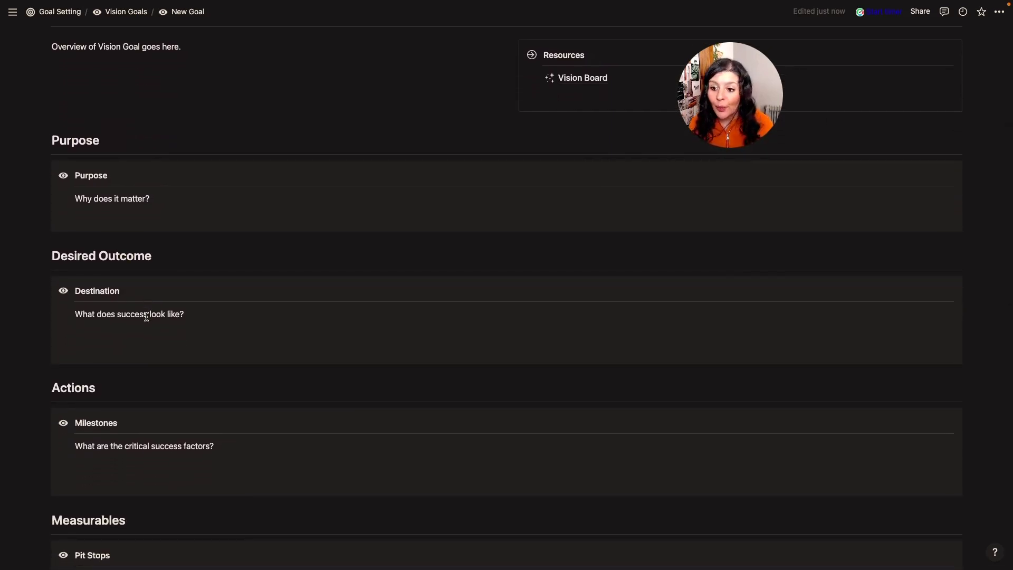
scroll(146, 316, down, 1)
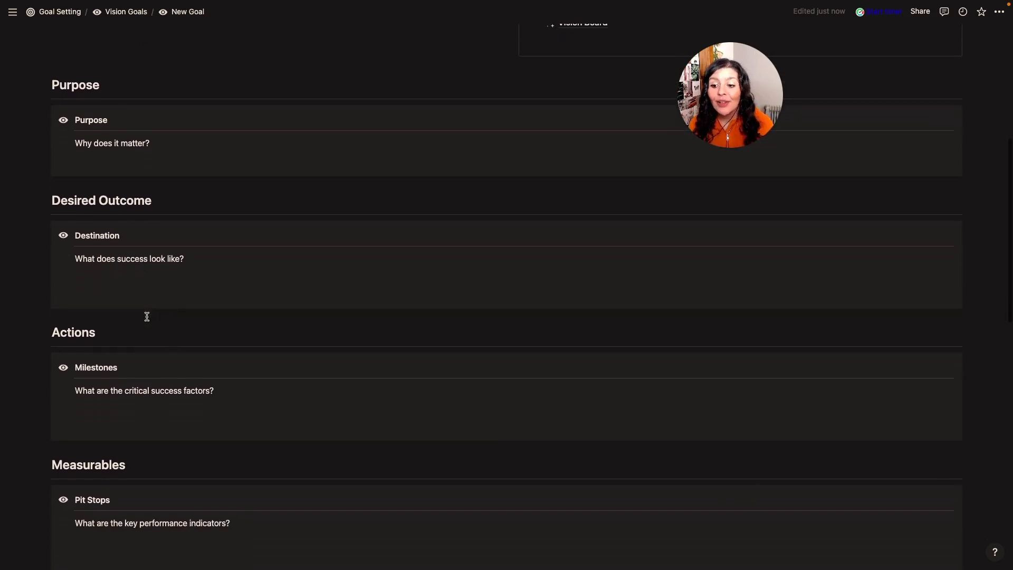
scroll(147, 316, down, 1)
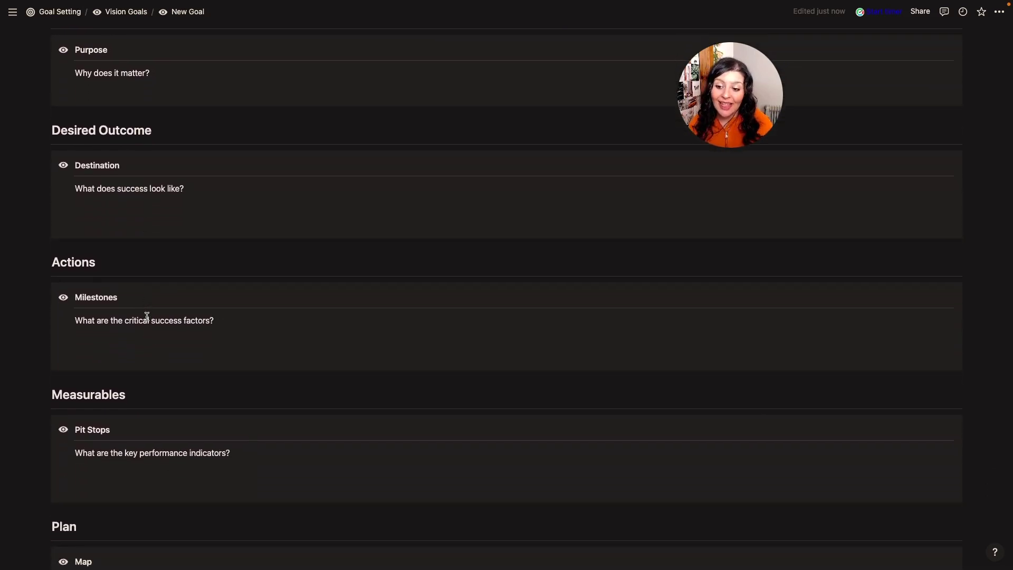
scroll(147, 316, down, 2)
scroll(164, 396, down, 2)
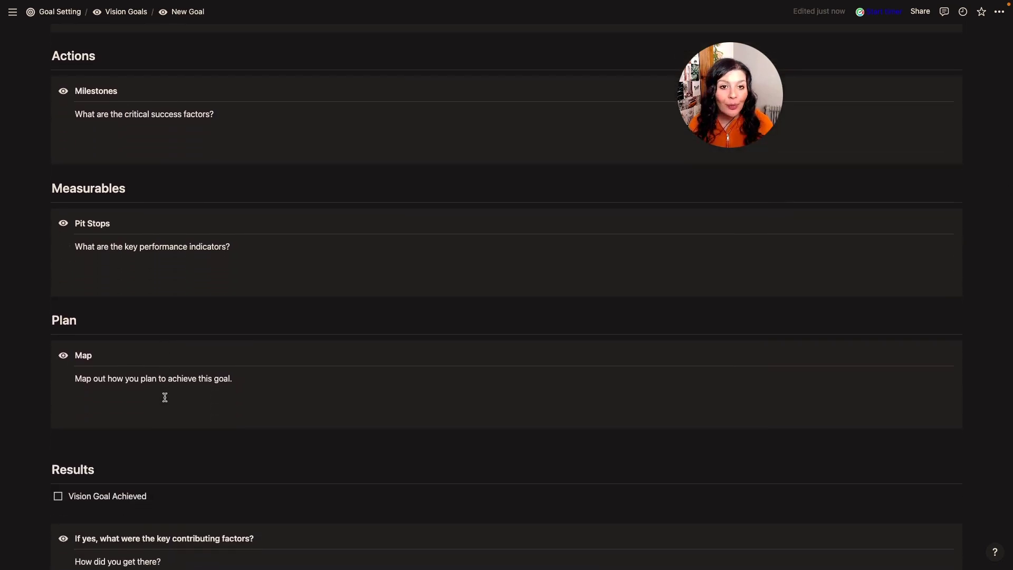
scroll(164, 397, down, 1)
click(141, 357)
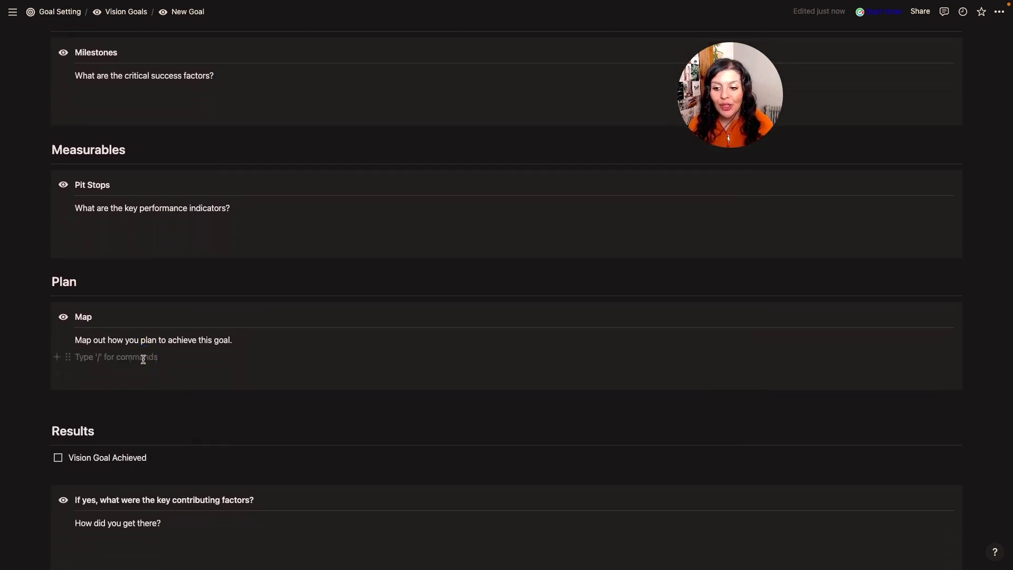
scroll(140, 444, down, 1)
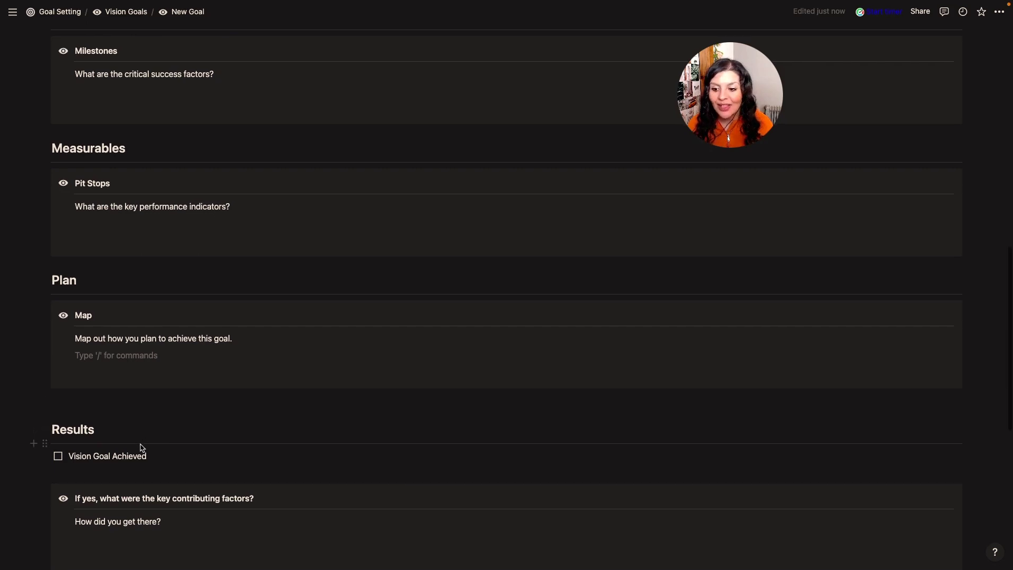
scroll(140, 444, down, 6)
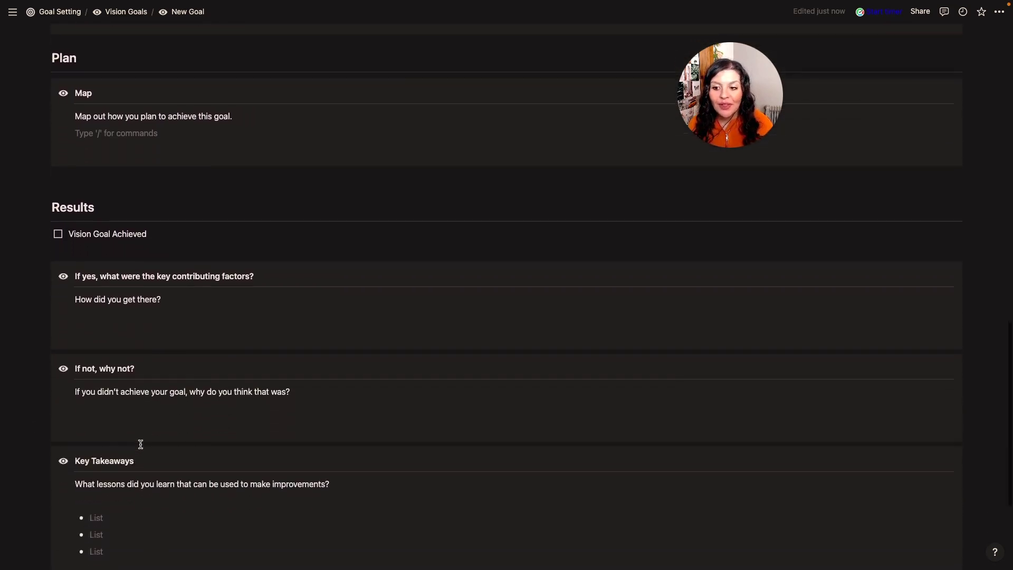
scroll(140, 446, down, 2)
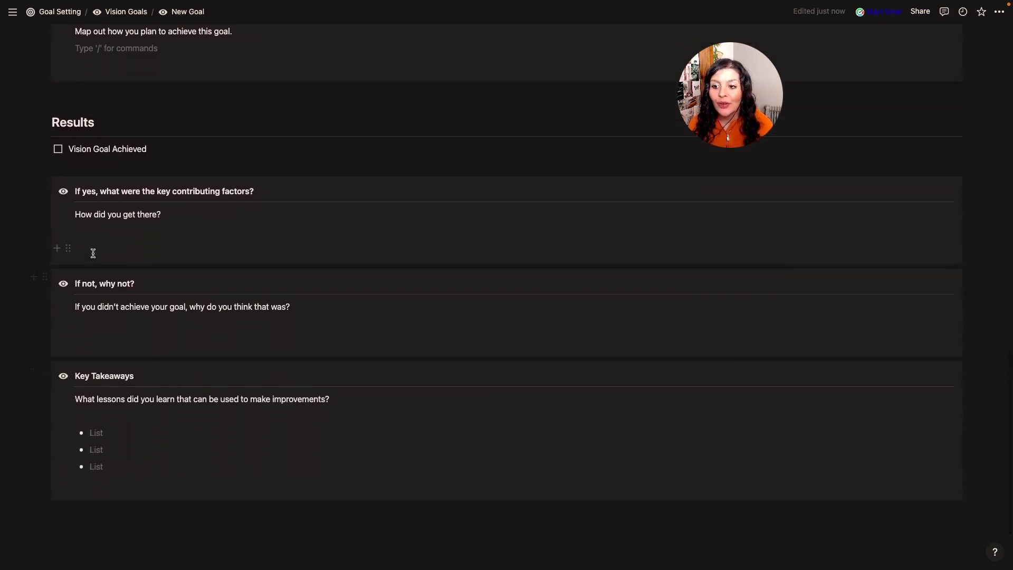
Step: Check and uncheck Vision Goal Achieved in the New Goal page's Results section
click(59, 152)
click(59, 150)
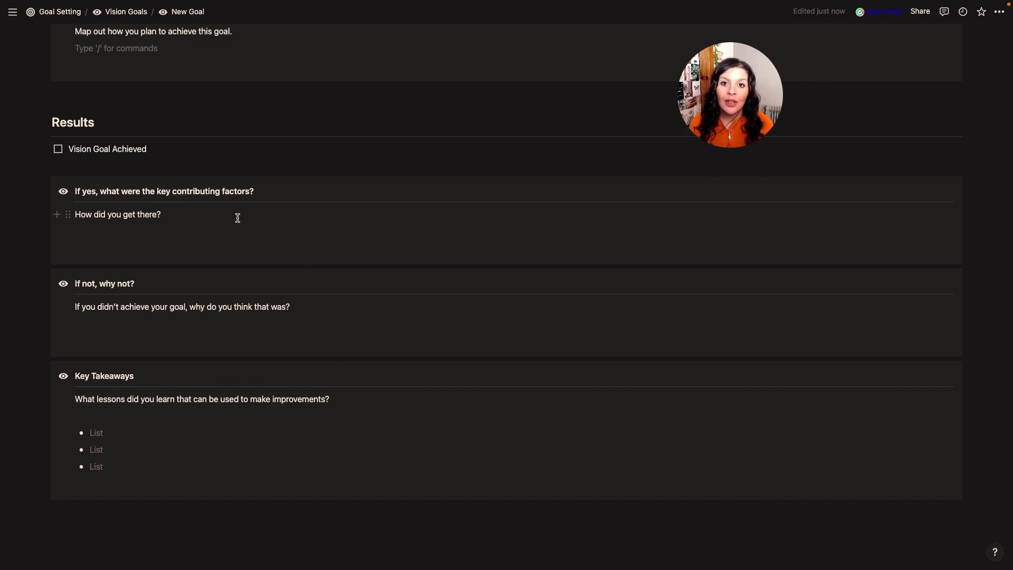
Step: Return to the Goal Setting page and show the Vision Goals database in its vision goals overview view
scroll(238, 218, up, 20)
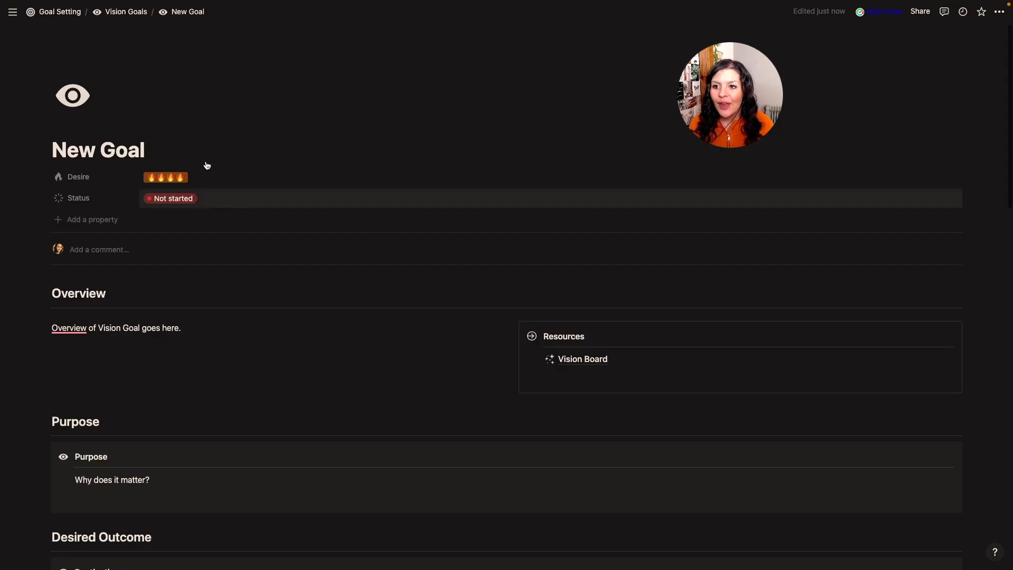
click(60, 12)
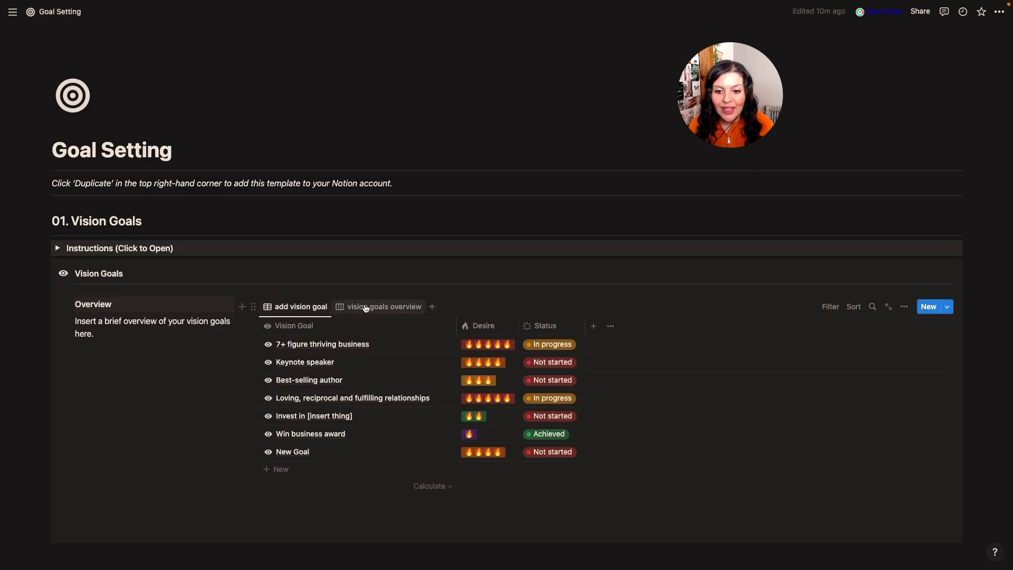
click(368, 308)
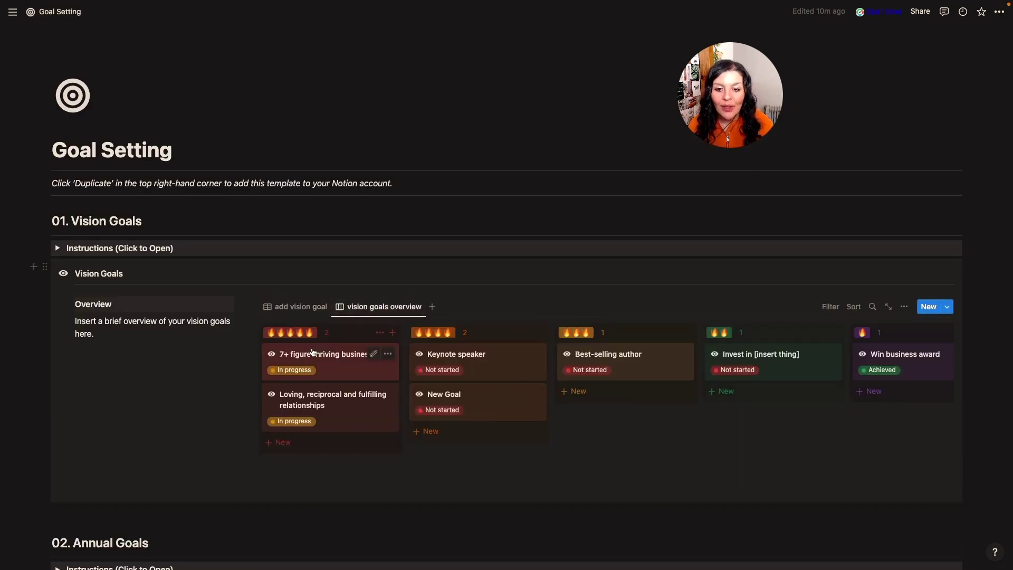
Step: Examine the vision goals overview's shown properties, board layout and grouping settings, and close the view options
click(903, 307)
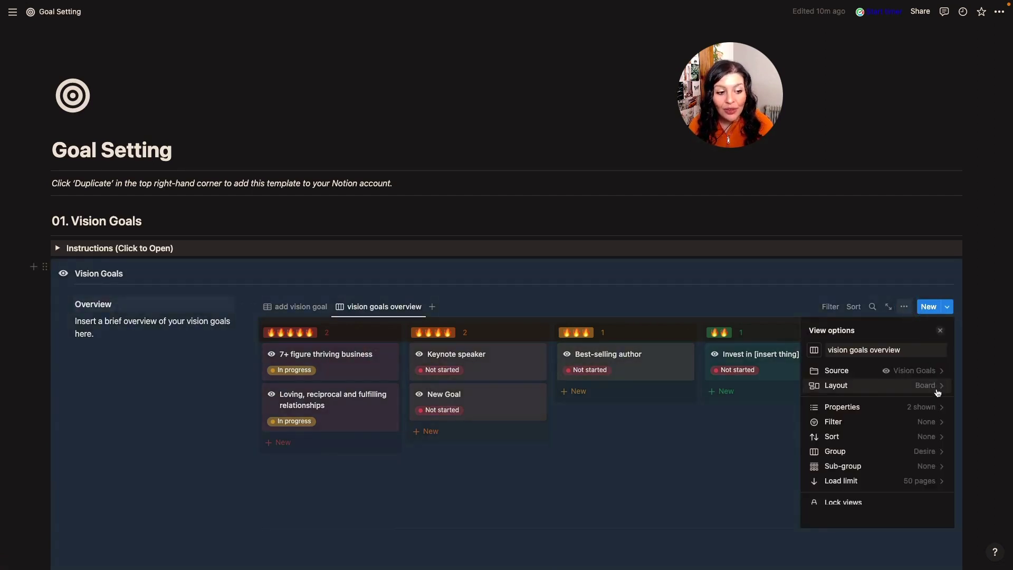
click(937, 406)
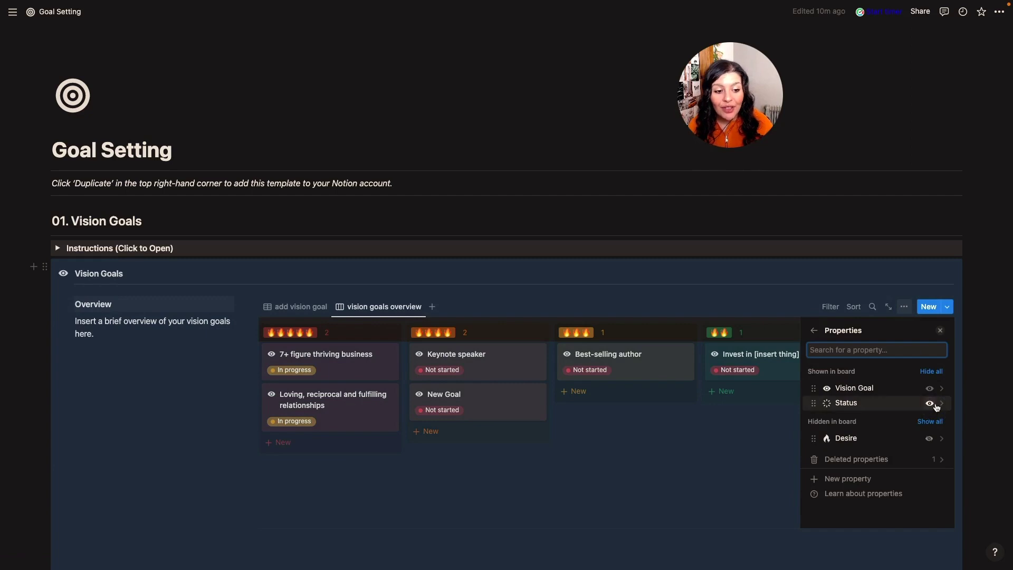
click(813, 330)
click(936, 384)
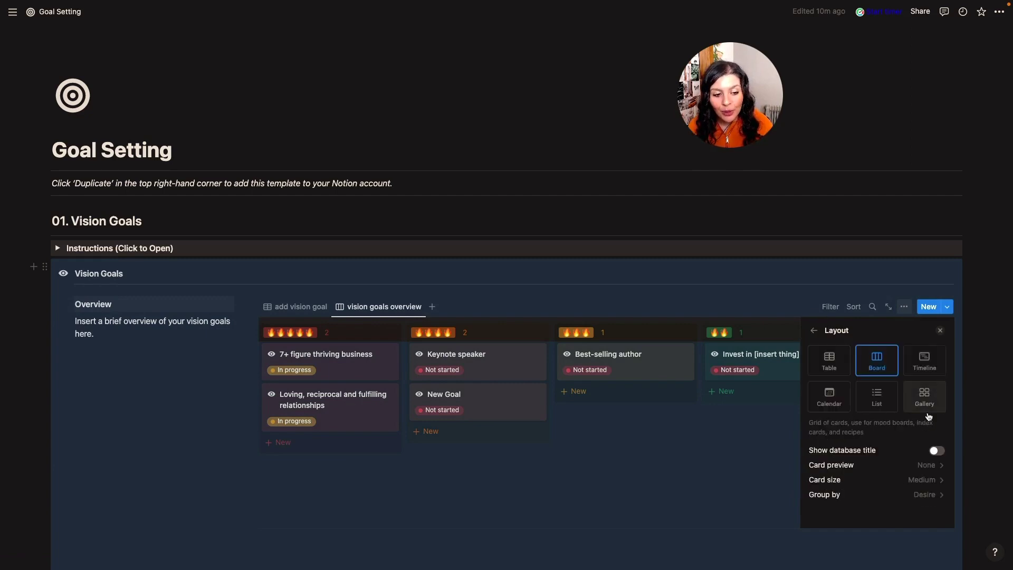
click(933, 496)
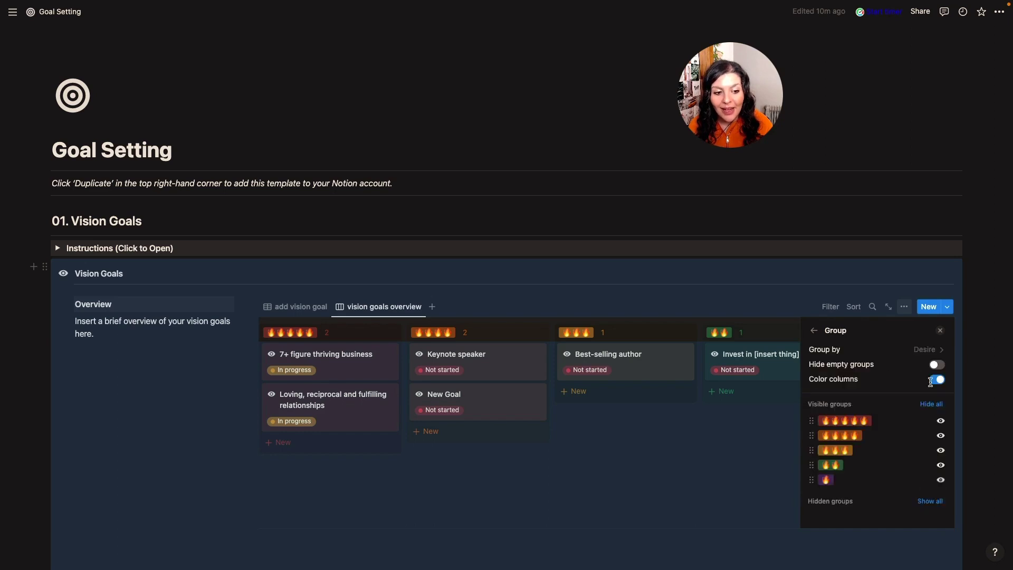
click(642, 297)
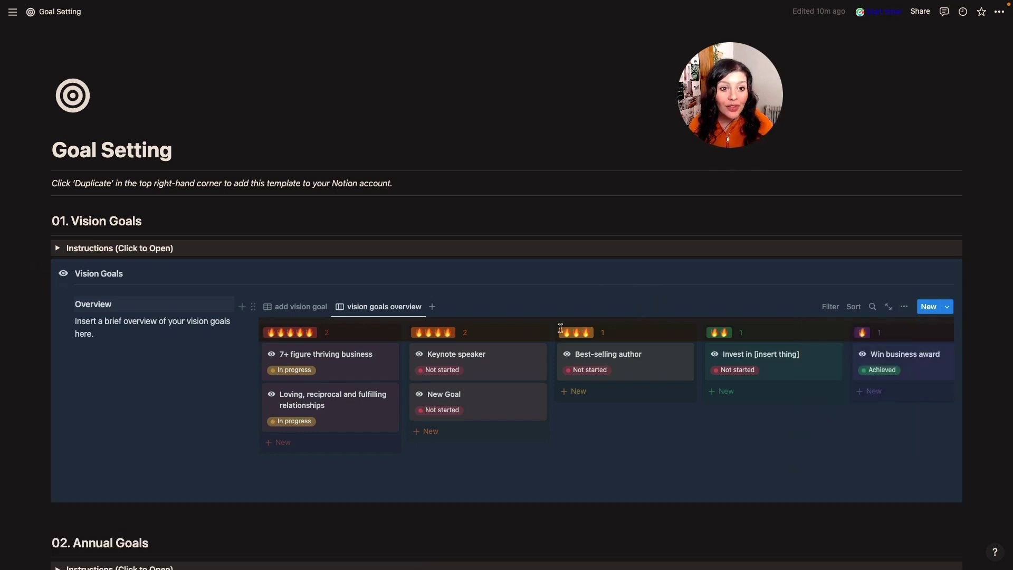
click(581, 477)
Step: Try clearing the checkbox property's name in the Annual Goals table, and check and uncheck the $300,000 Revenue goal
scroll(90, 267, down, 7)
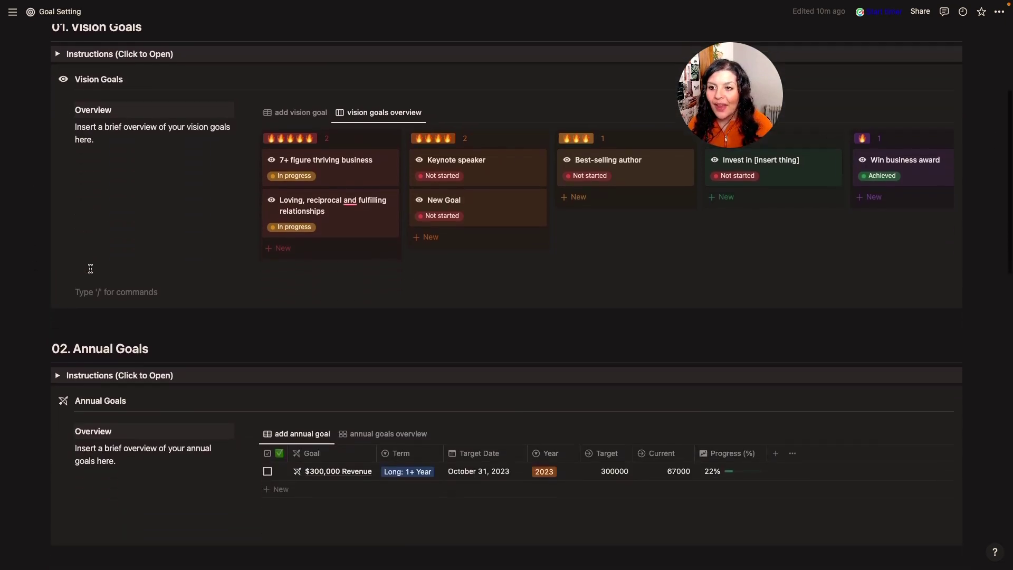
scroll(91, 267, down, 2)
scroll(91, 268, up, 3)
scroll(91, 270, up, 2)
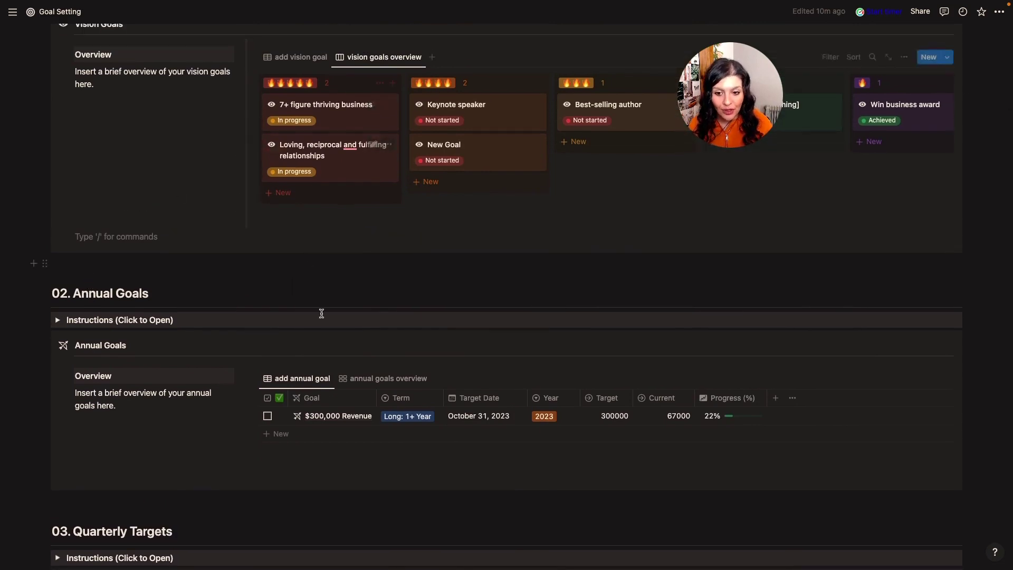
scroll(310, 368, down, 2)
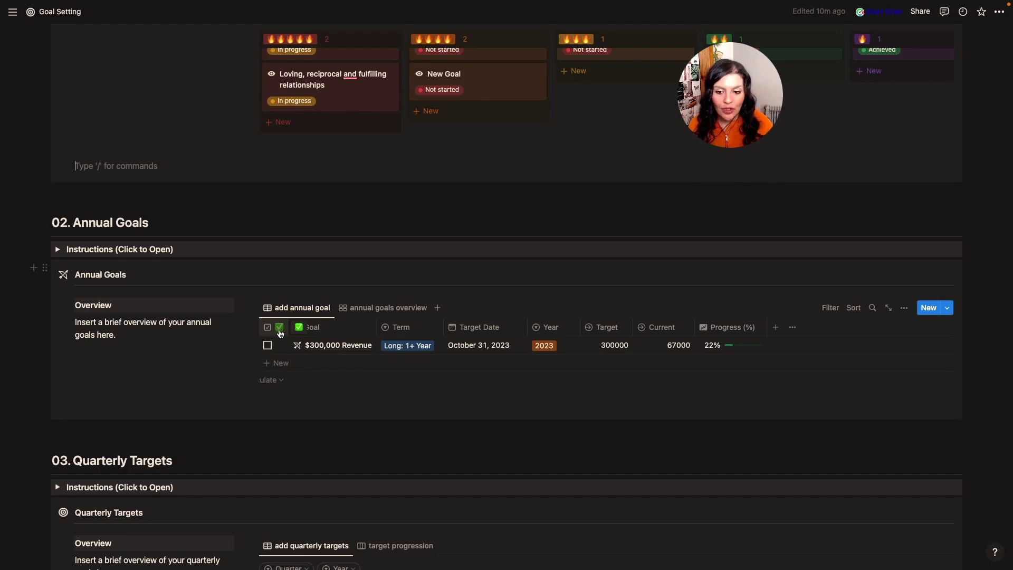
click(280, 331)
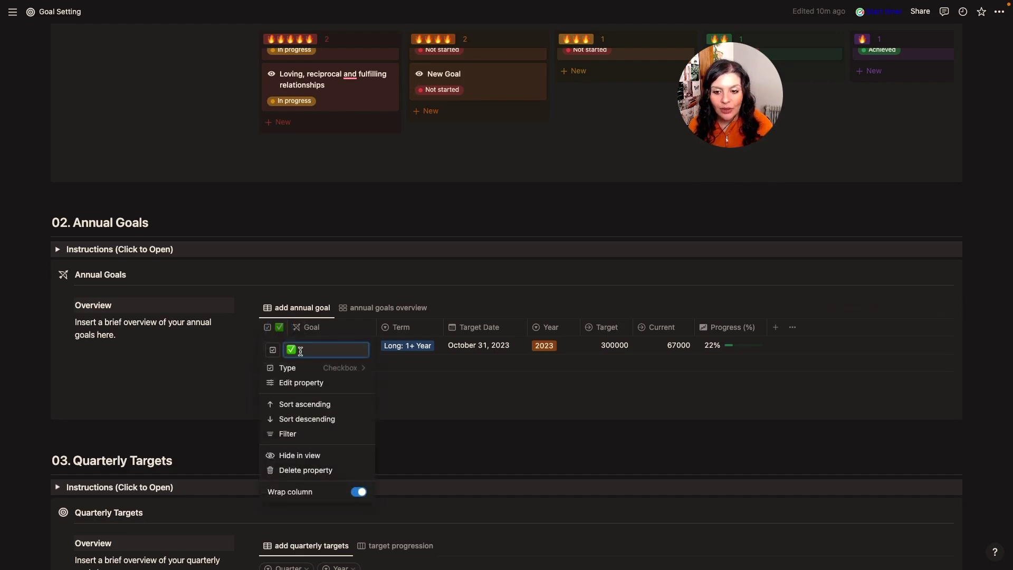
key(BackSpace)
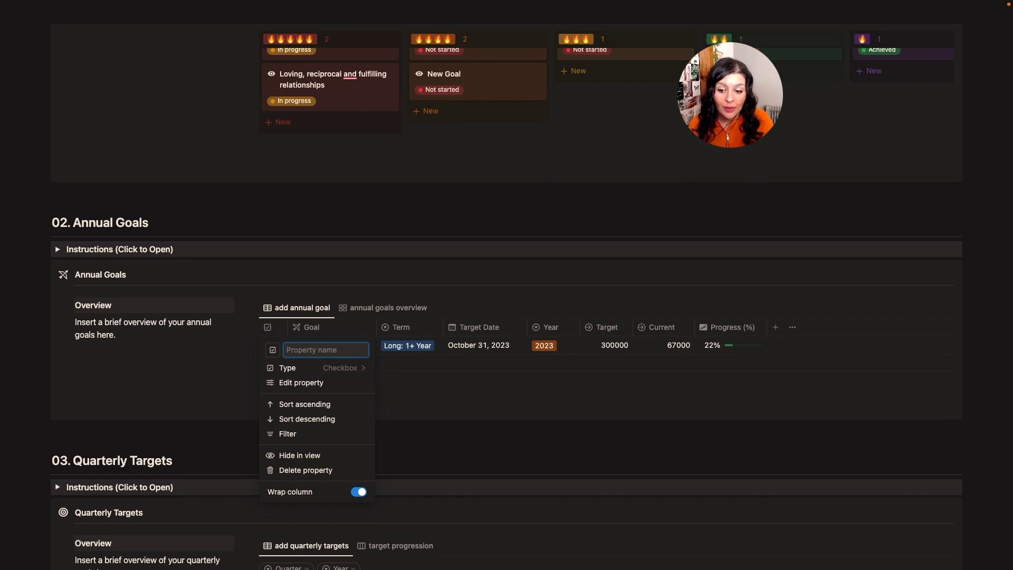
click(233, 354)
click(268, 345)
click(267, 346)
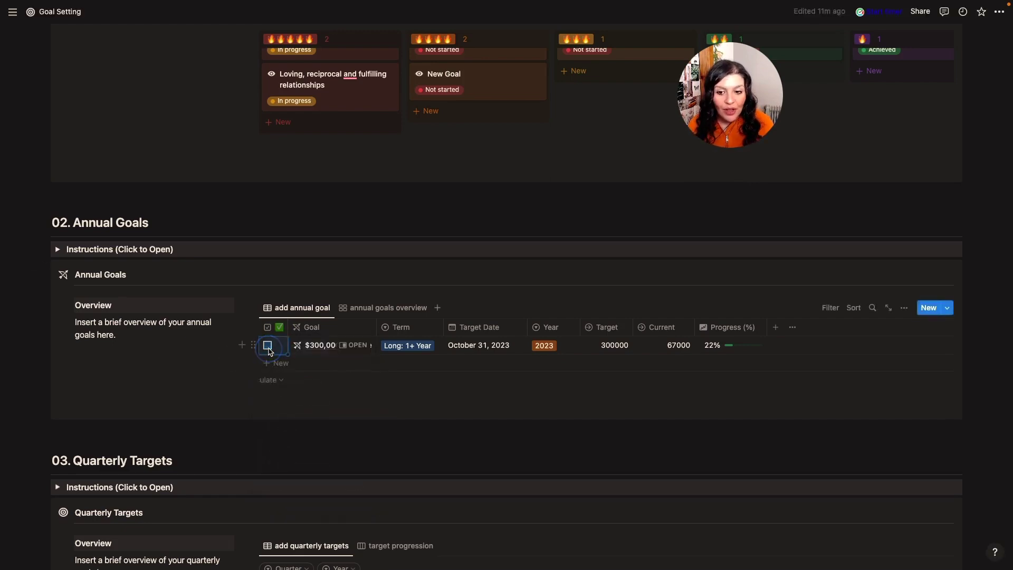
Step: Examine the $300,000 Revenue goal's Term options, progress bar, and Target and Current values
click(412, 346)
click(417, 425)
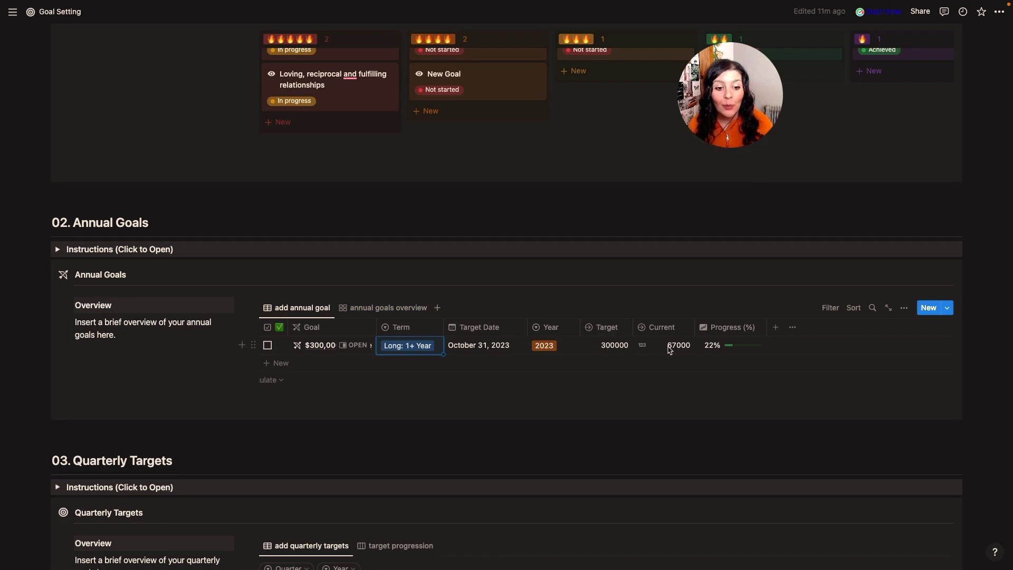
mouse_move(733, 352)
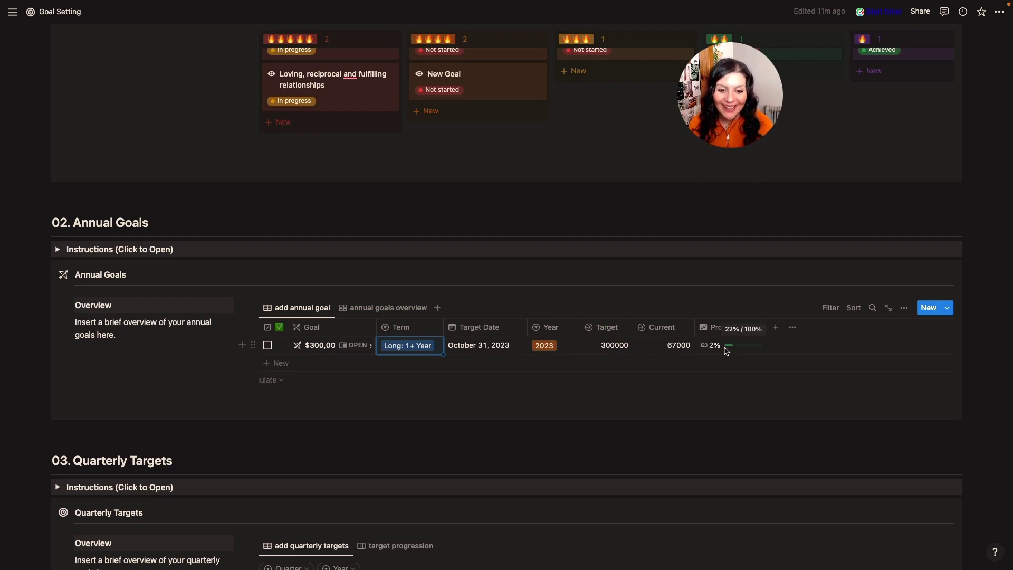
click(613, 346)
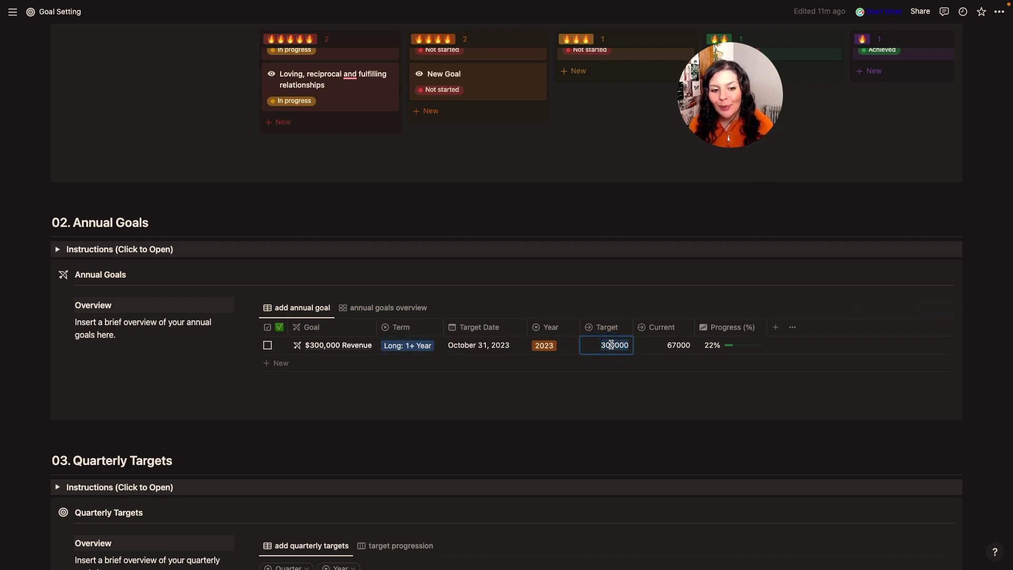
click(667, 346)
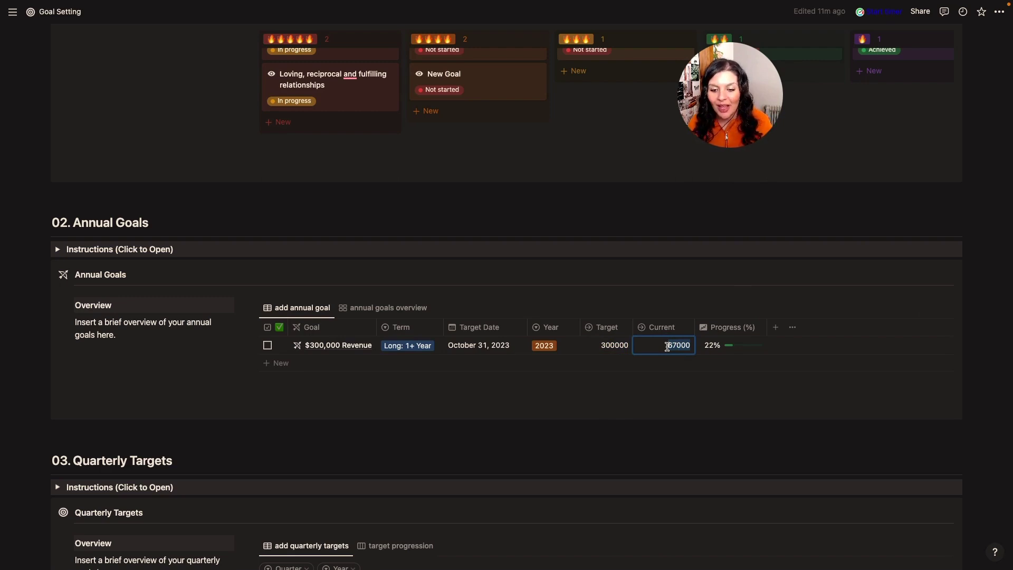
Step: Add an annual goal named New Goal and set its Term to Short: 3-6 Months
click(281, 364)
text(New Goal)
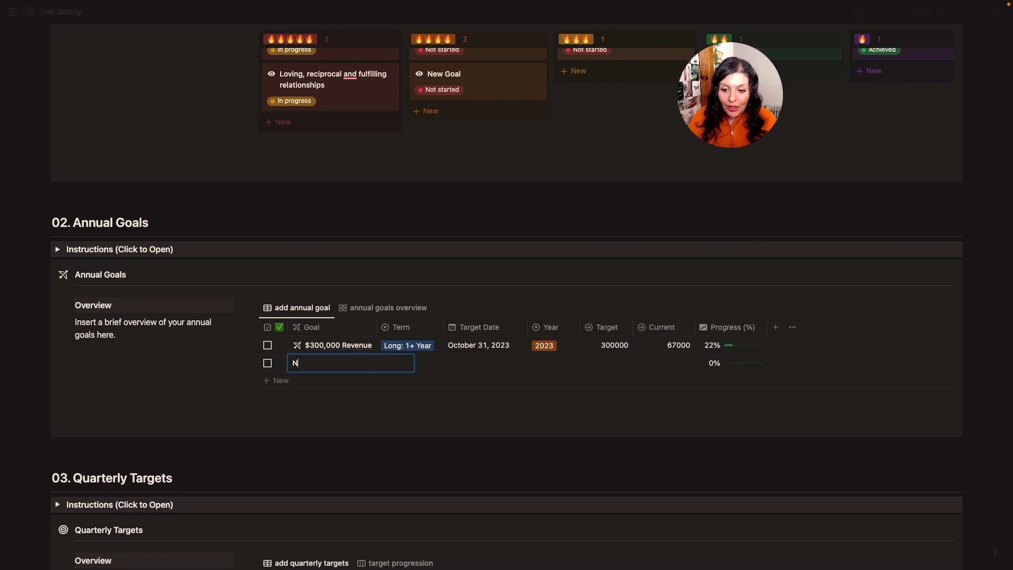
click(409, 363)
click(424, 414)
Step: Set the new annual goal's Target to 100 and Current to 1, leaving Target Date and Year empty
click(480, 363)
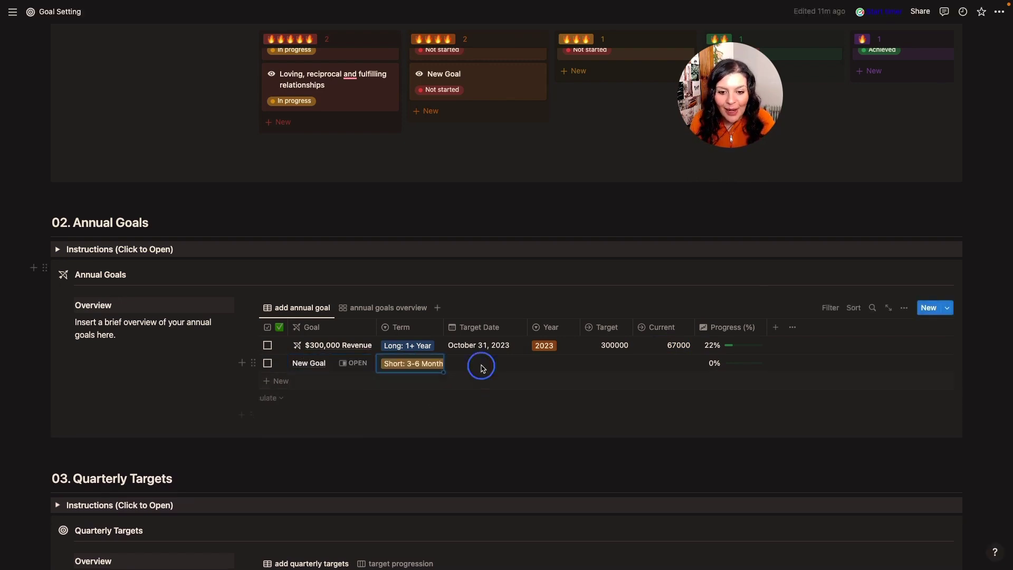
click(657, 298)
click(548, 362)
click(613, 365)
click(612, 363)
text(100)
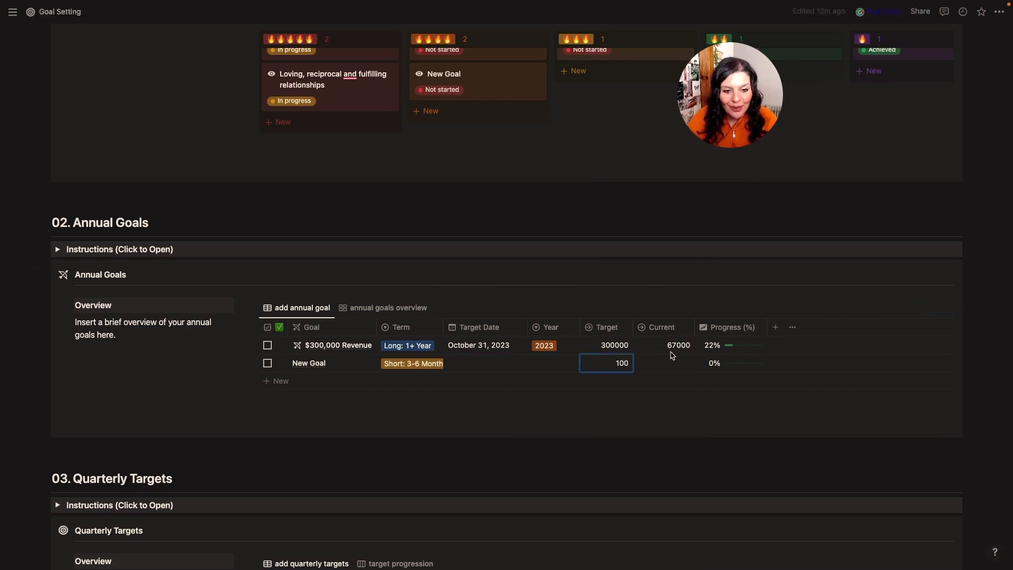
click(673, 363)
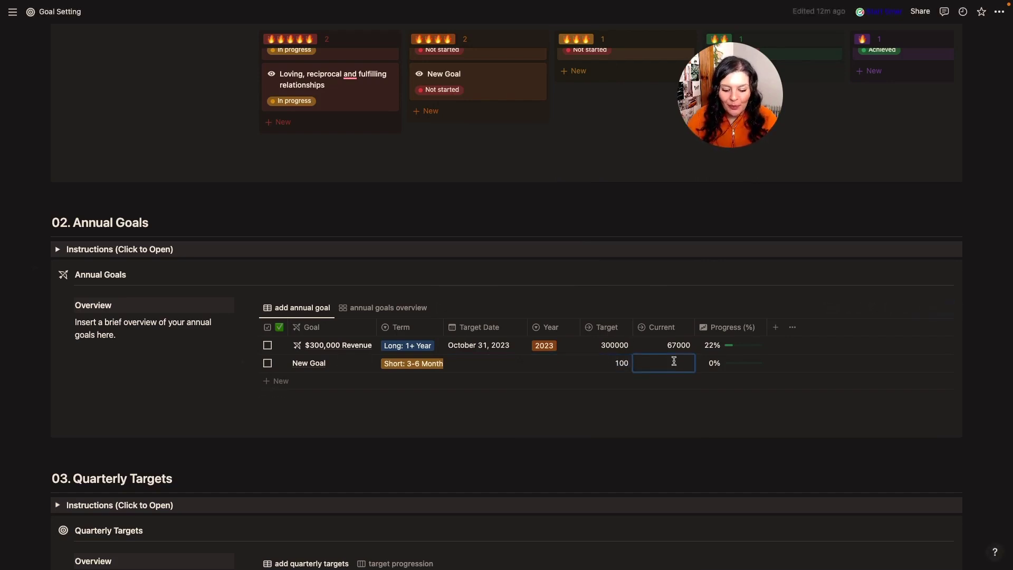
text(1)
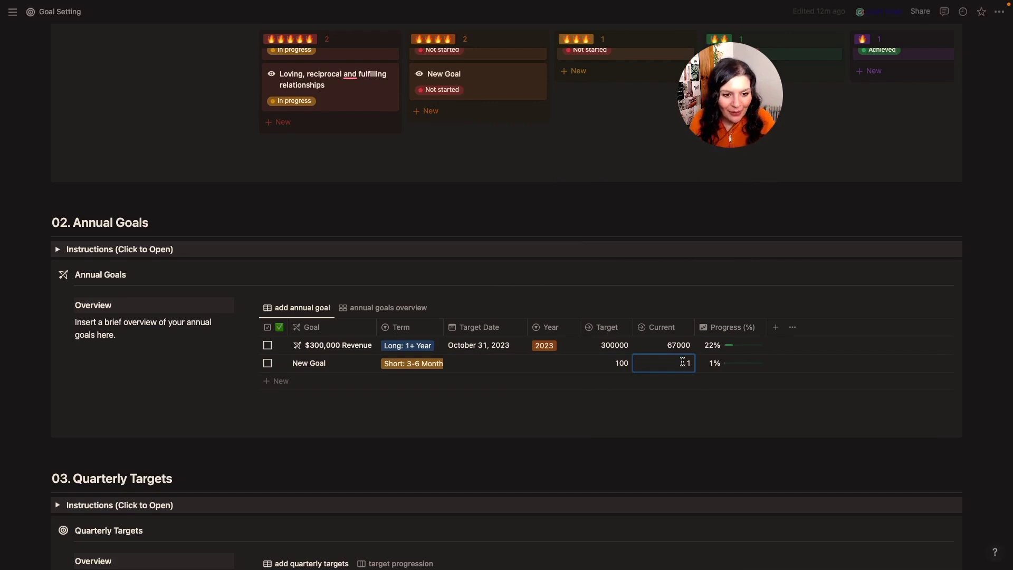
Step: Open the new annual goal's page and apply the New Goal template to it
click(353, 363)
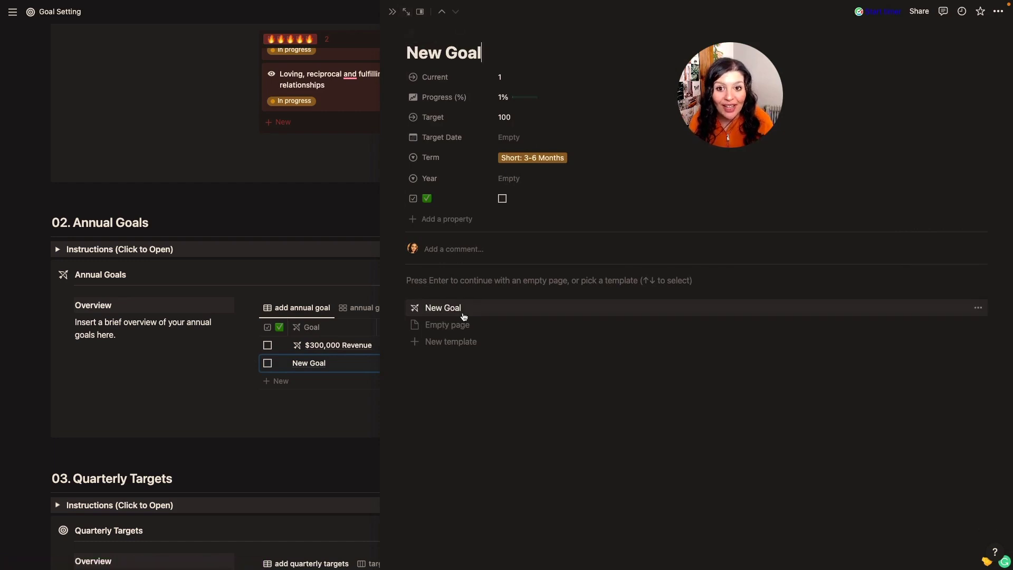
click(464, 316)
Step: Review the annual goal page's template sections, including Overview, Desired Outcome and Actions, and close the page
scroll(508, 425, down, 1)
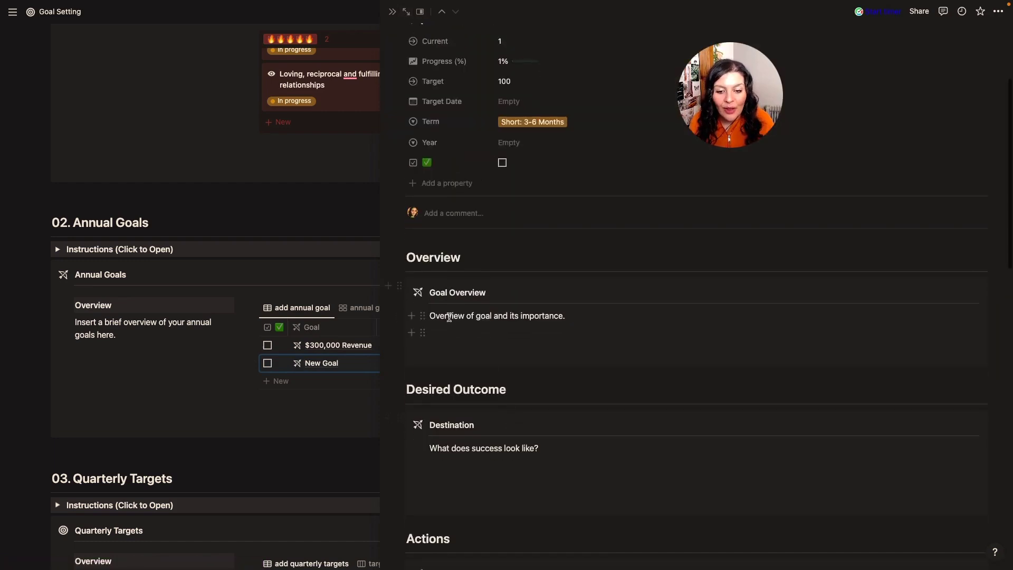
scroll(493, 424, down, 5)
scroll(491, 466, down, 15)
scroll(491, 468, down, 7)
scroll(491, 468, up, 16)
scroll(490, 469, up, 8)
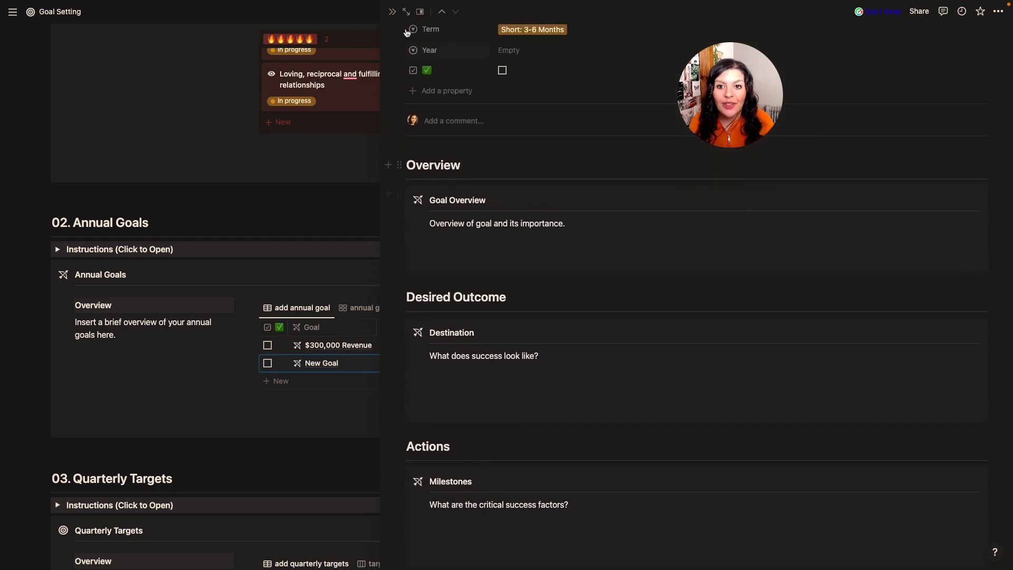
click(392, 11)
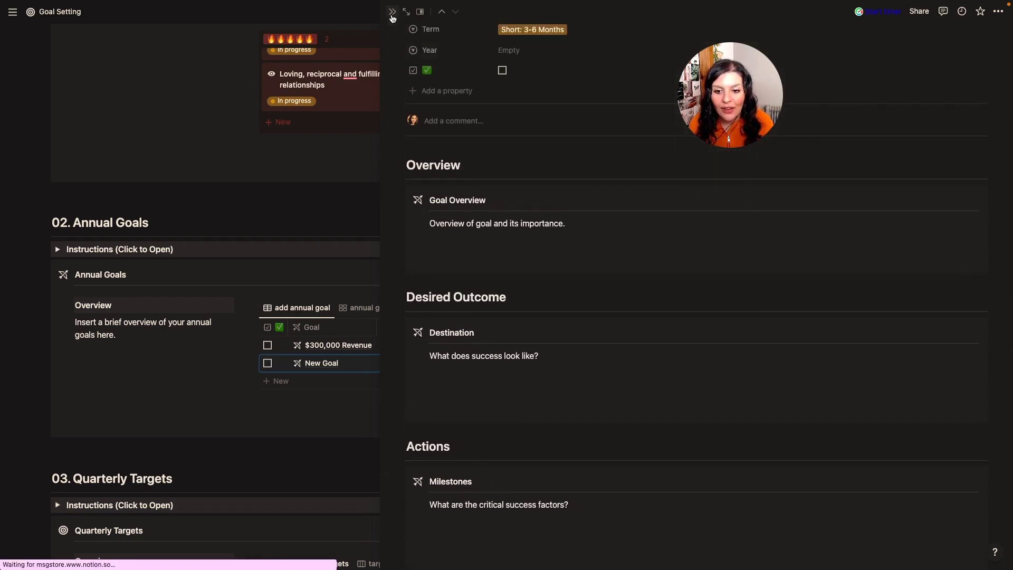
Step: Show Annual Goals in the annual goals overview gallery and set its card preview to Page cover
click(358, 311)
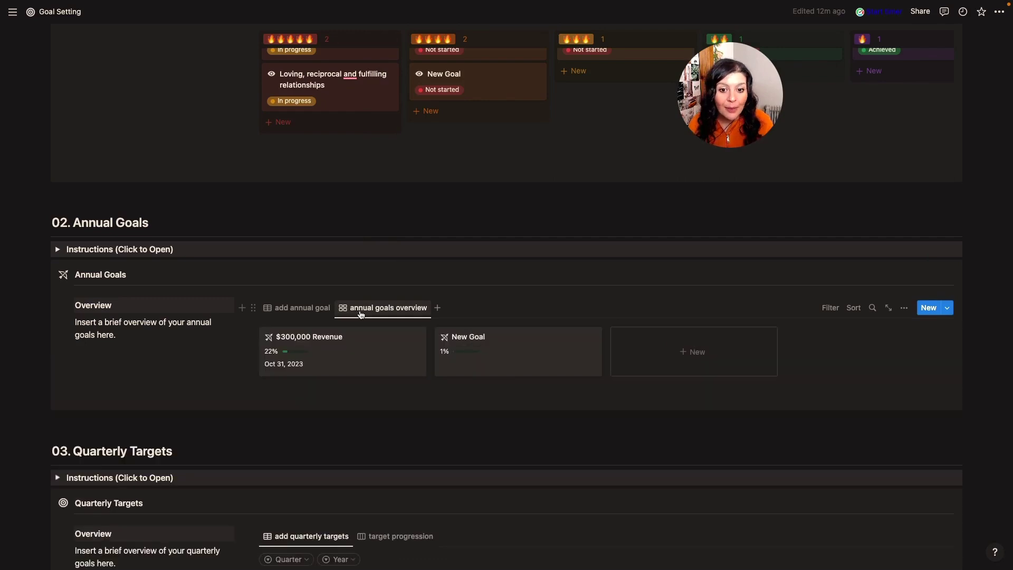
click(903, 308)
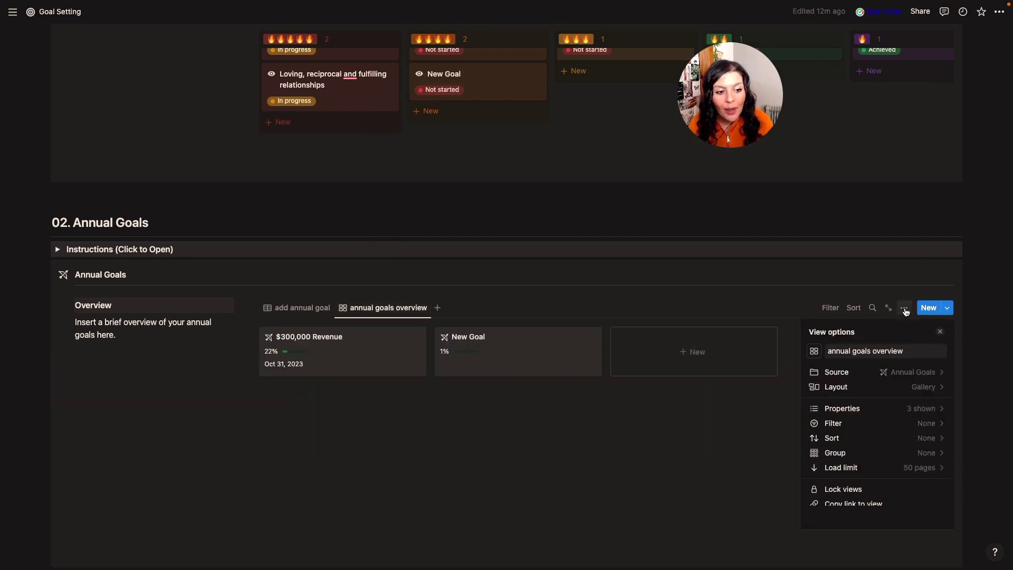
click(928, 393)
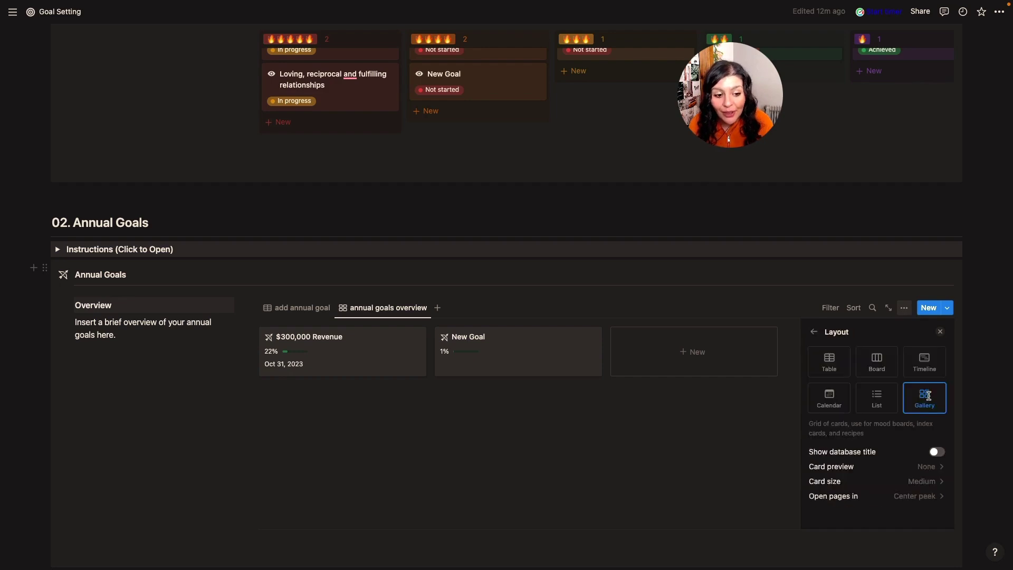
scroll(931, 480, down, 1)
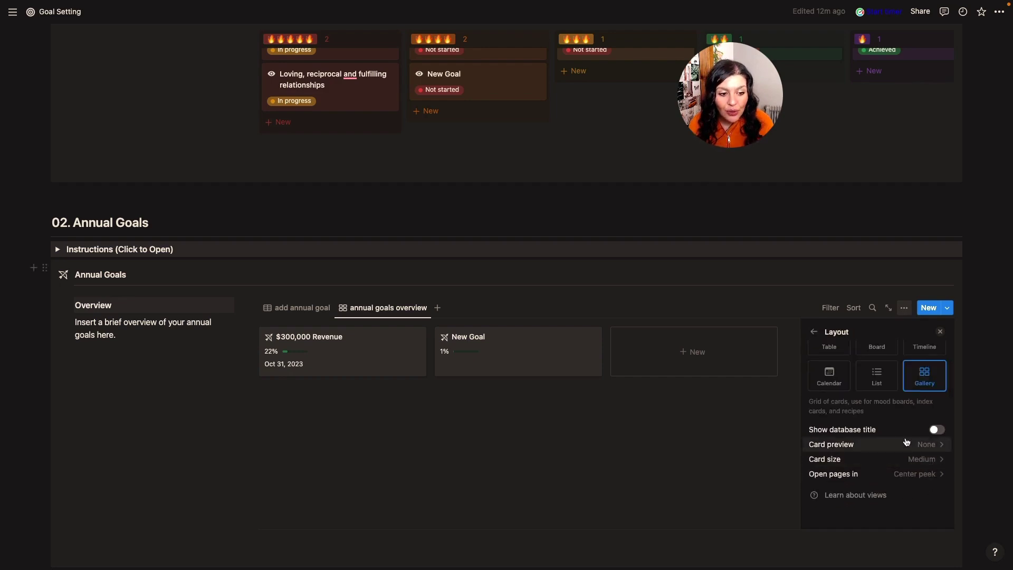
click(930, 447)
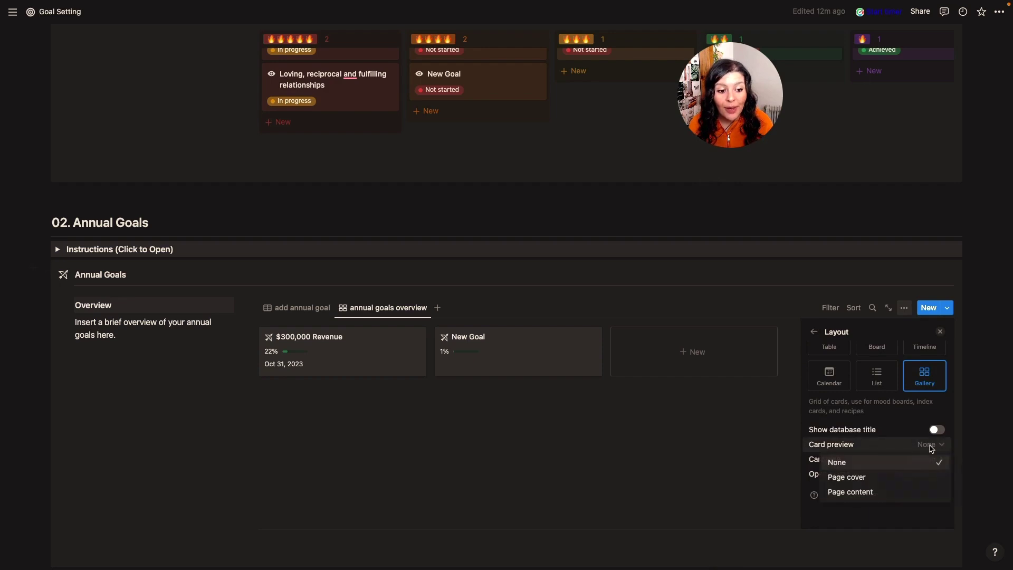
click(891, 477)
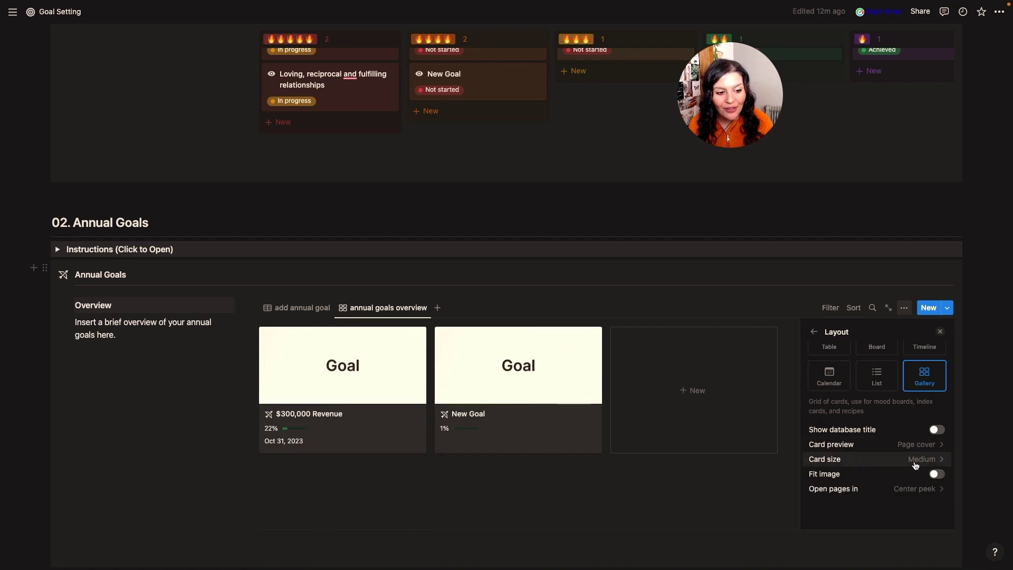
Step: View the property settings of the annual goals overview gallery and switch back to the add annual goal view
click(927, 417)
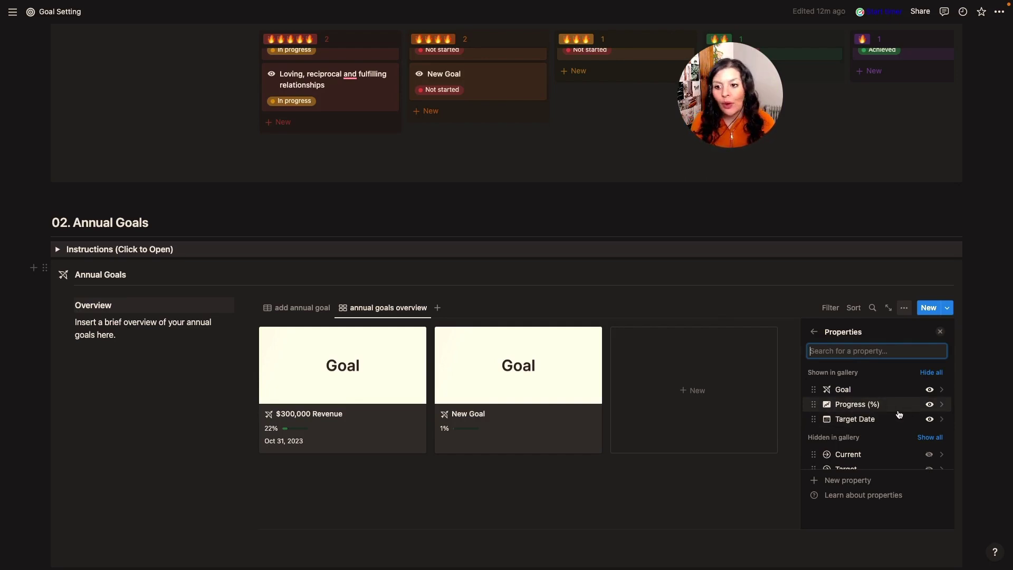
click(320, 308)
Step: Add a new entry named "New Q1 Target" to the Quarterly Targets table
scroll(317, 389, down, 5)
scroll(317, 388, down, 2)
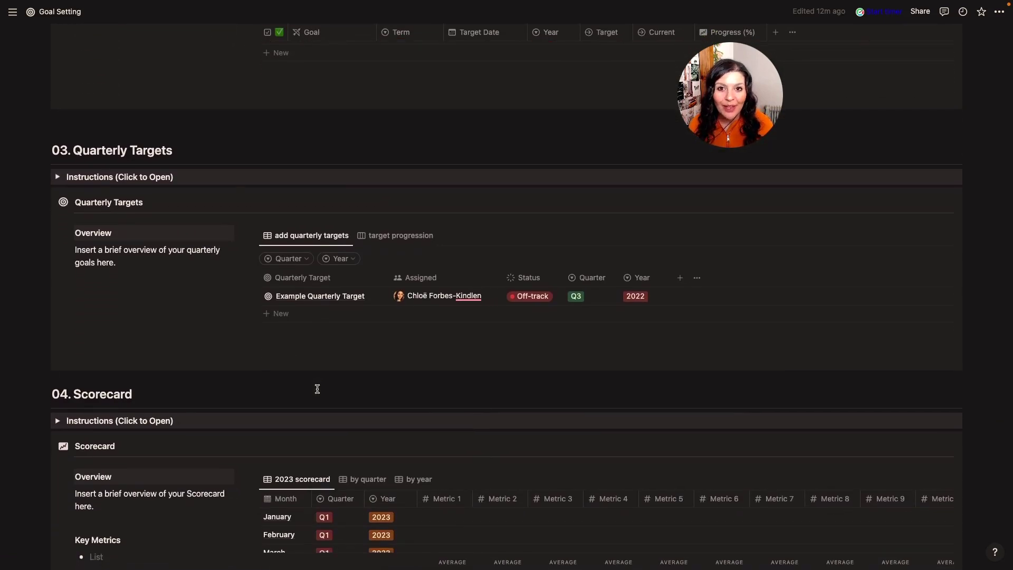
click(283, 315)
text(N)
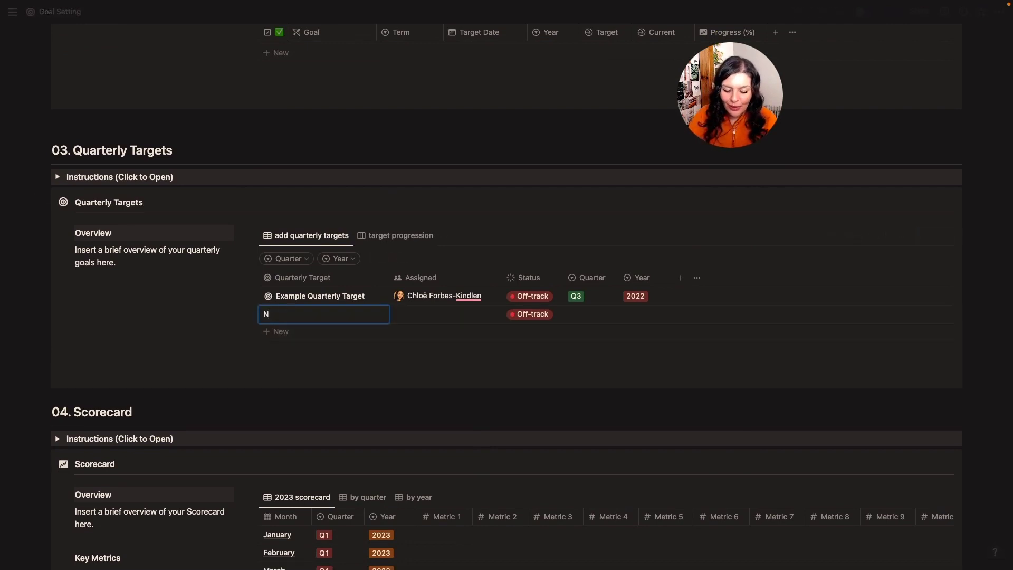
text(ew Q1 )
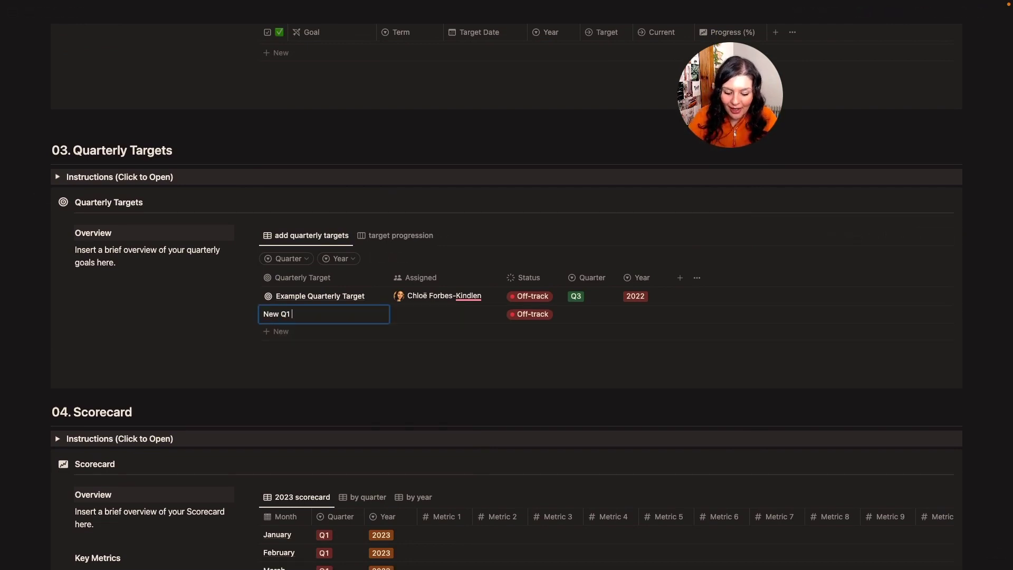
text(Target)
Step: Assign the new quarterly target to the workspace member and set its Status to On-track, Quarter to Q1 and Year to 2023
click(450, 315)
click(448, 346)
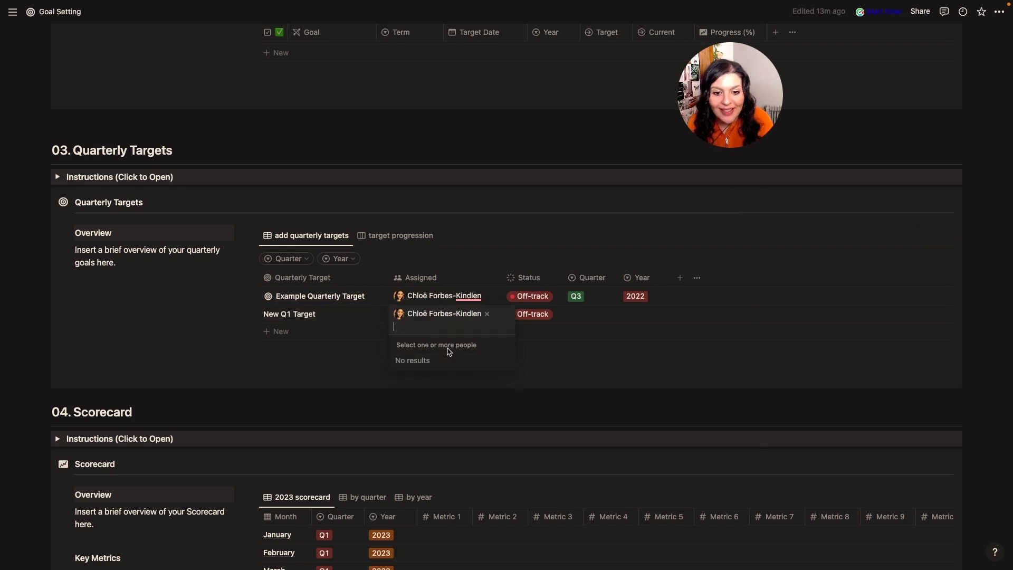
click(543, 319)
click(538, 314)
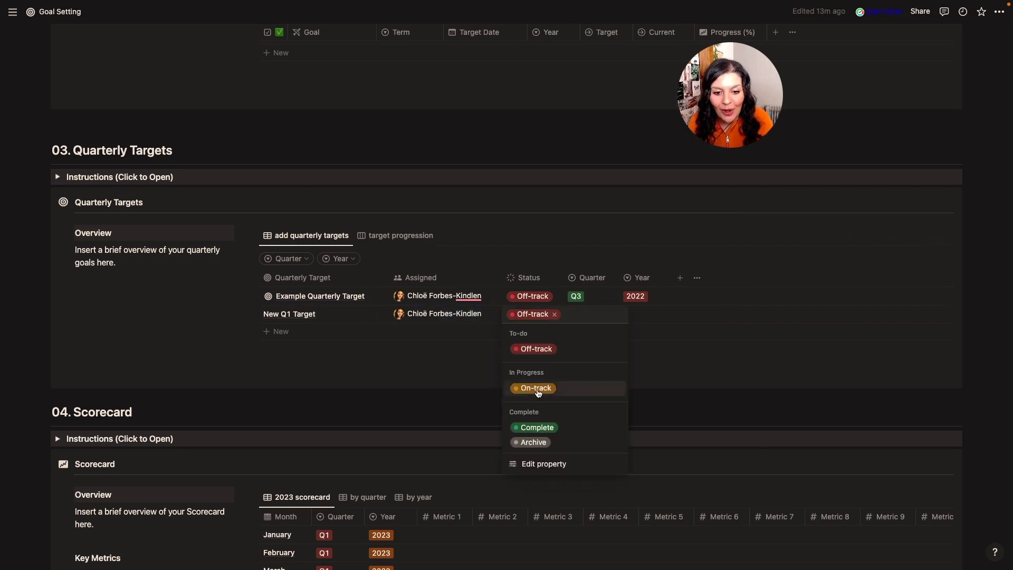
click(536, 390)
click(590, 315)
click(590, 349)
click(633, 317)
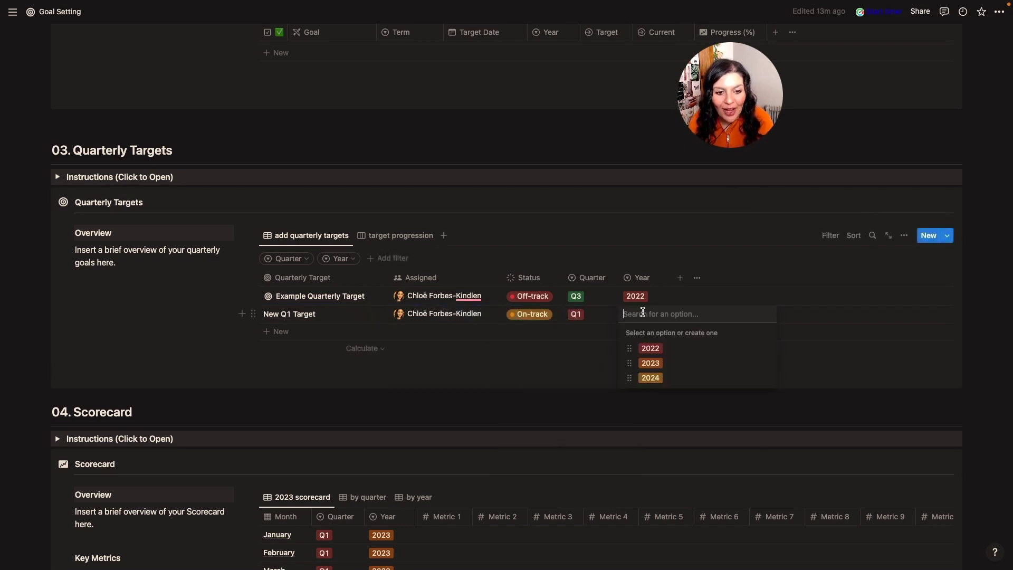
click(649, 363)
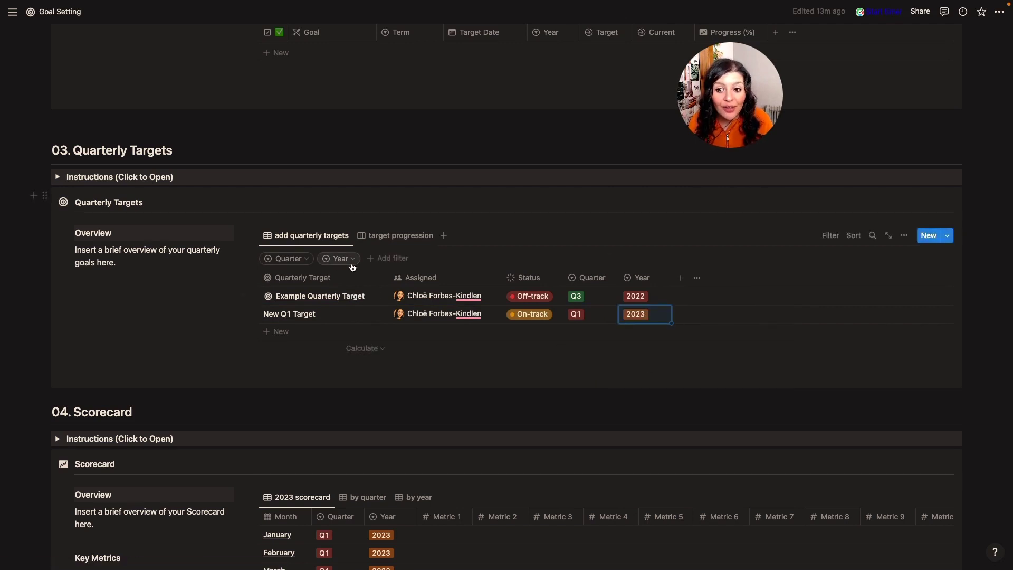
Step: Filter the Quarterly Targets table to Quarter Q1 and Year 2023
click(831, 237)
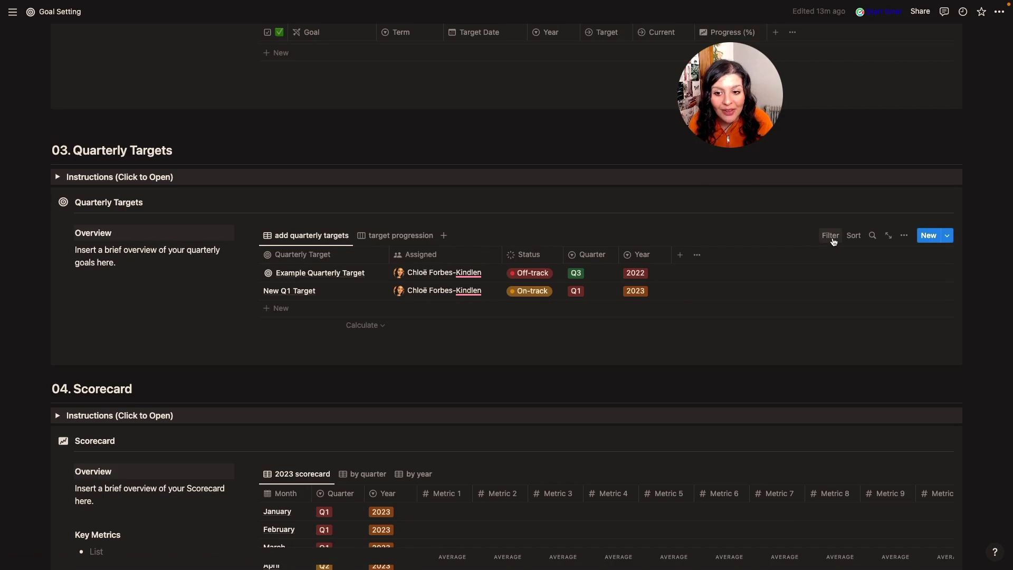
click(832, 238)
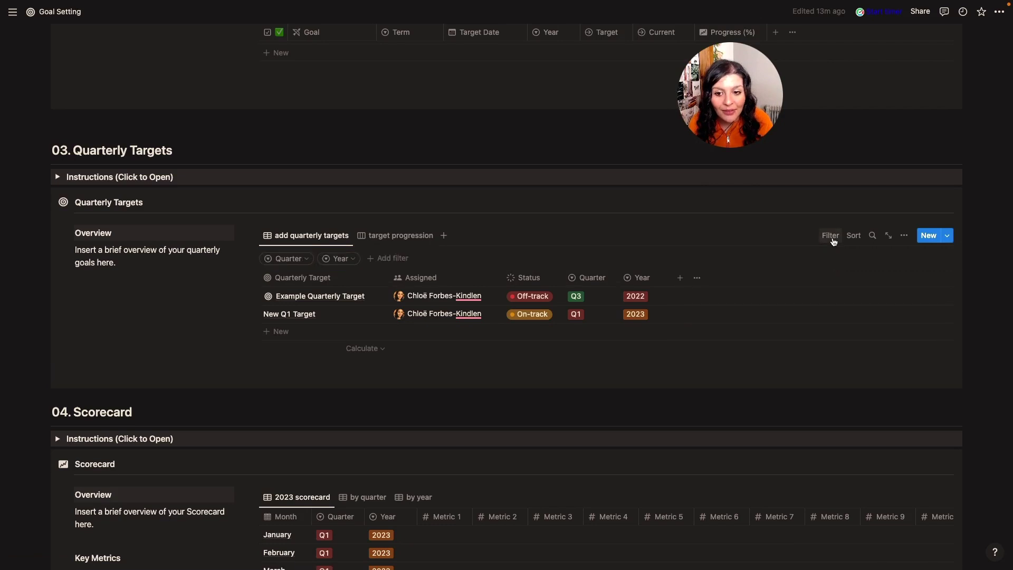
click(307, 262)
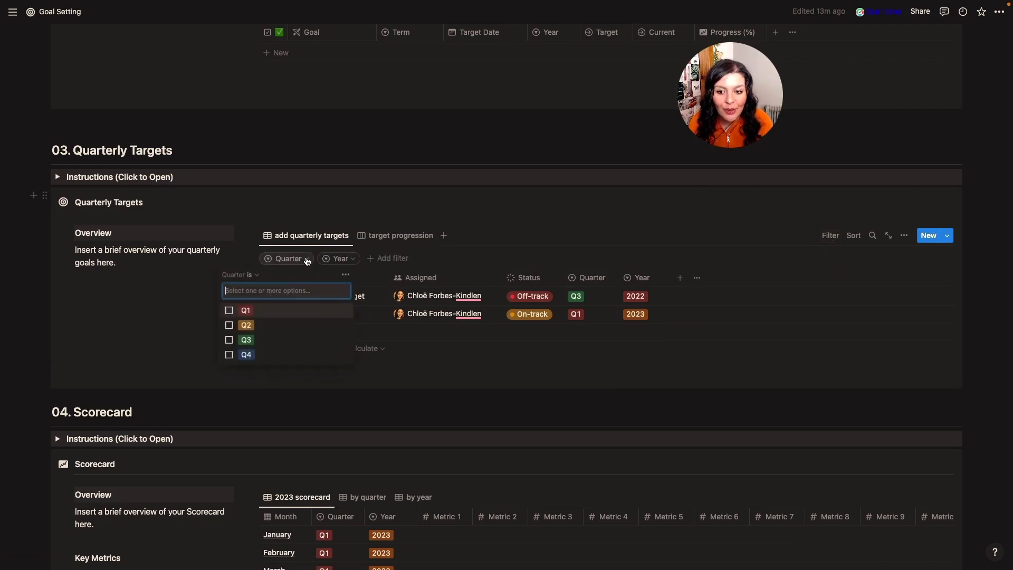
click(257, 315)
click(357, 259)
click(316, 327)
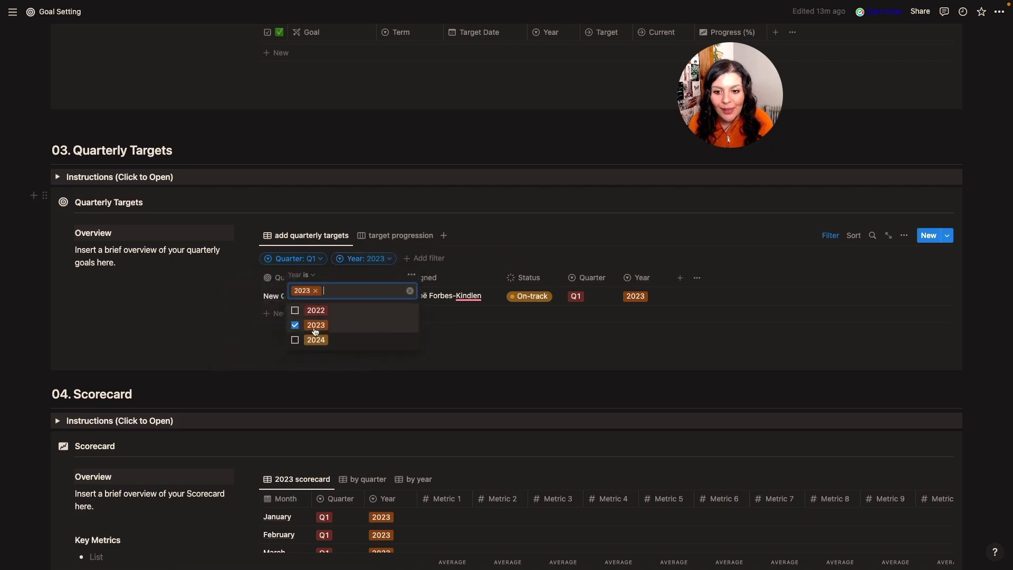
click(504, 248)
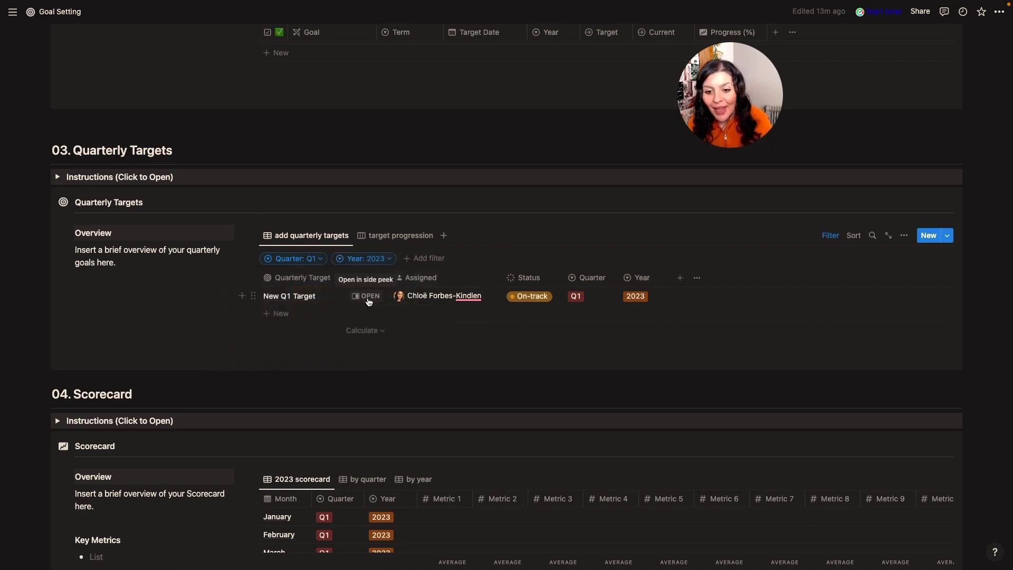
Step: Open the New Q1 Target page and insert a linked Annual Goals database under View Annual Goals, copying the existing view all table
click(366, 298)
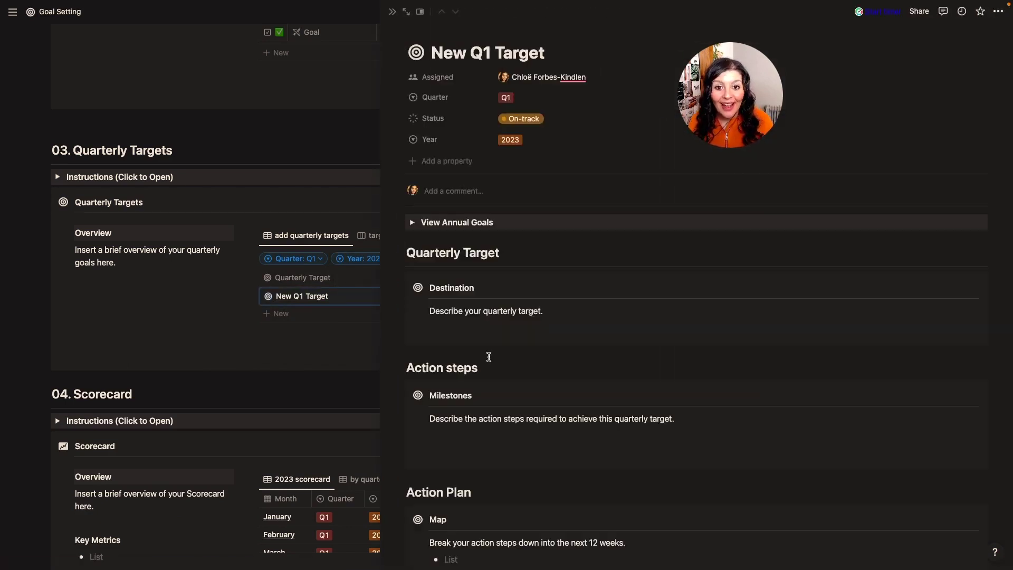
scroll(489, 357, down, 5)
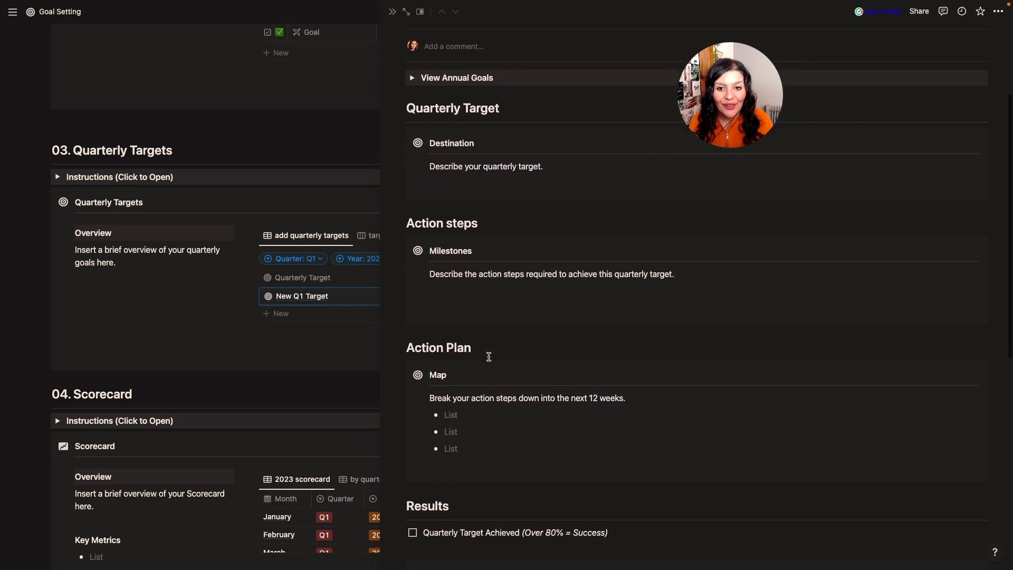
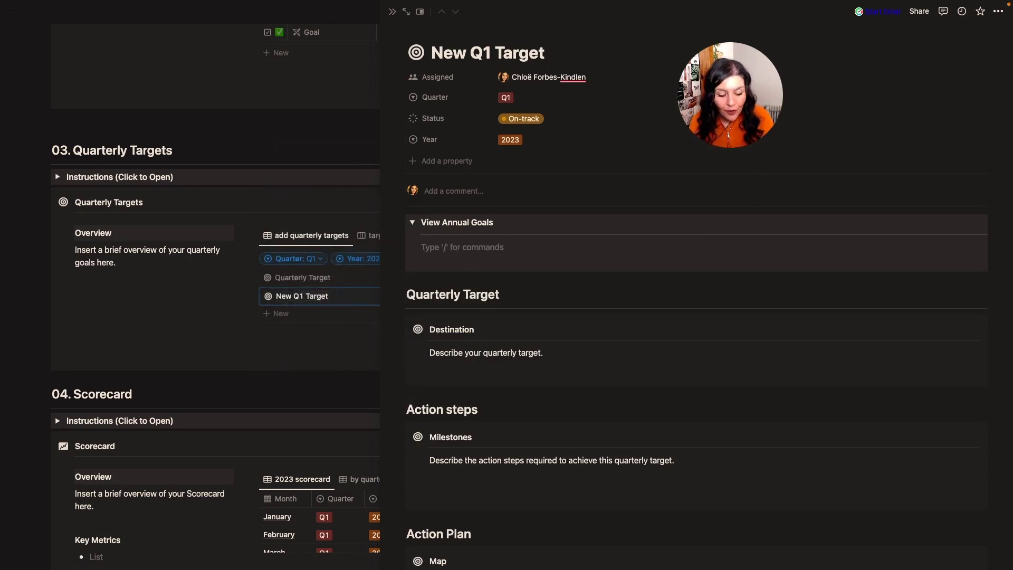
text(/linked)
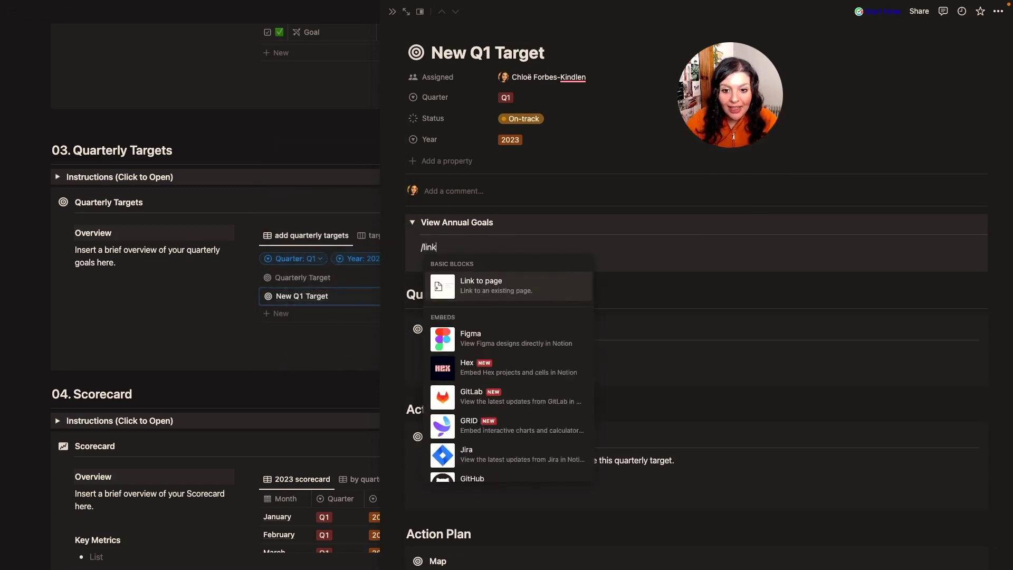
click(498, 282)
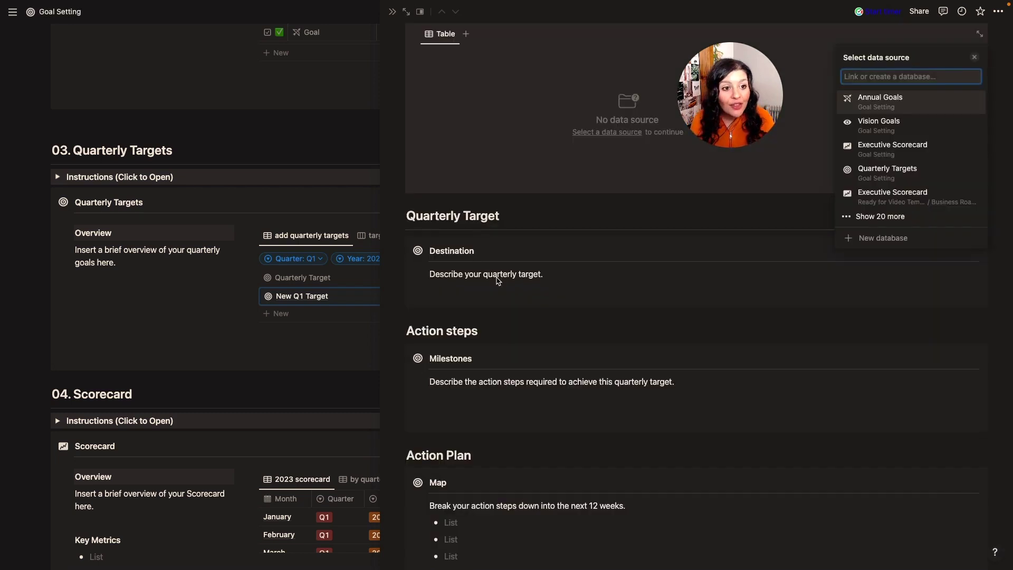
click(887, 99)
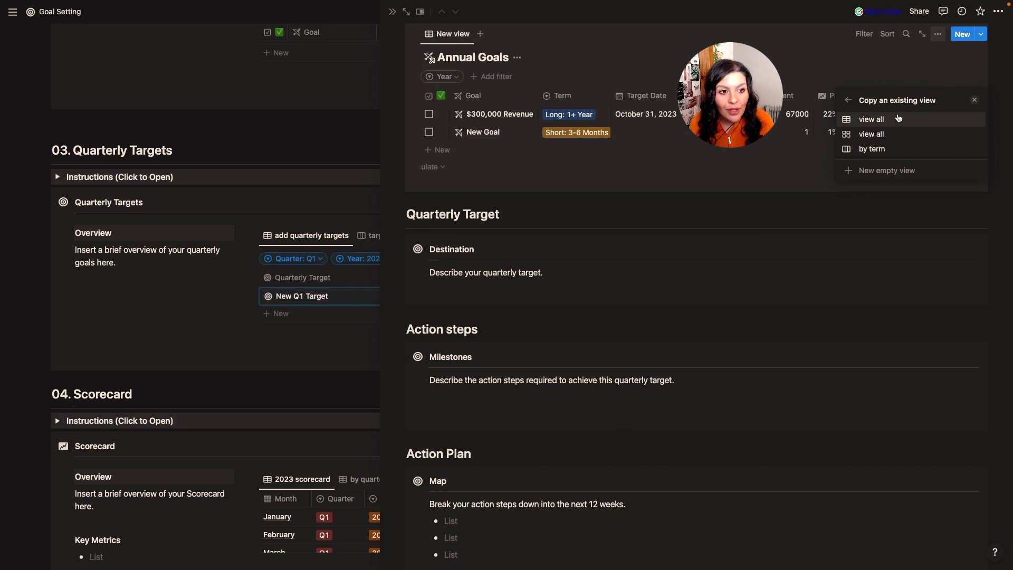
click(893, 121)
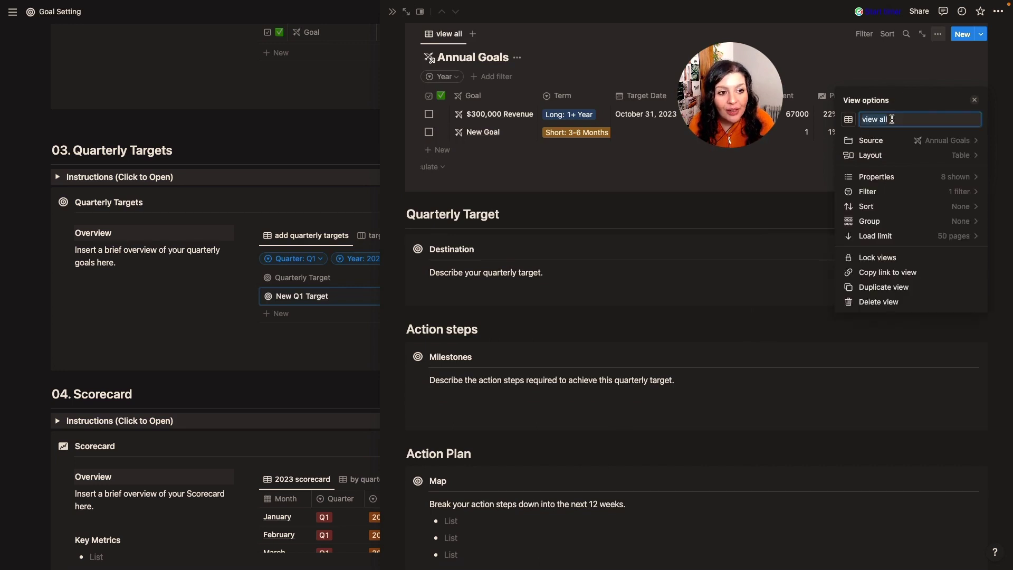
click(566, 64)
scroll(532, 118, up, 3)
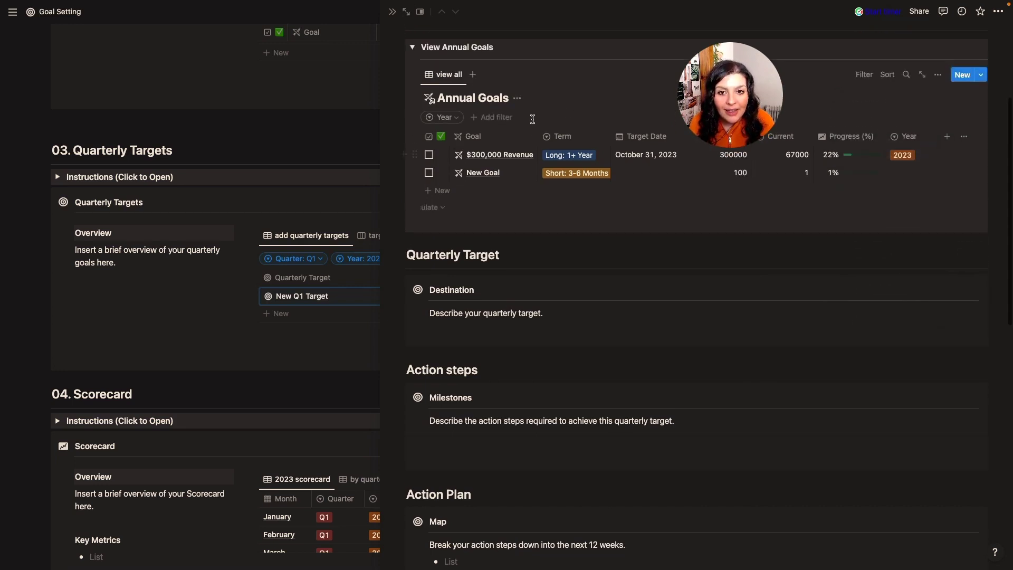
Step: Add a second view to the linked Annual Goals database by copying the existing view all gallery
click(472, 108)
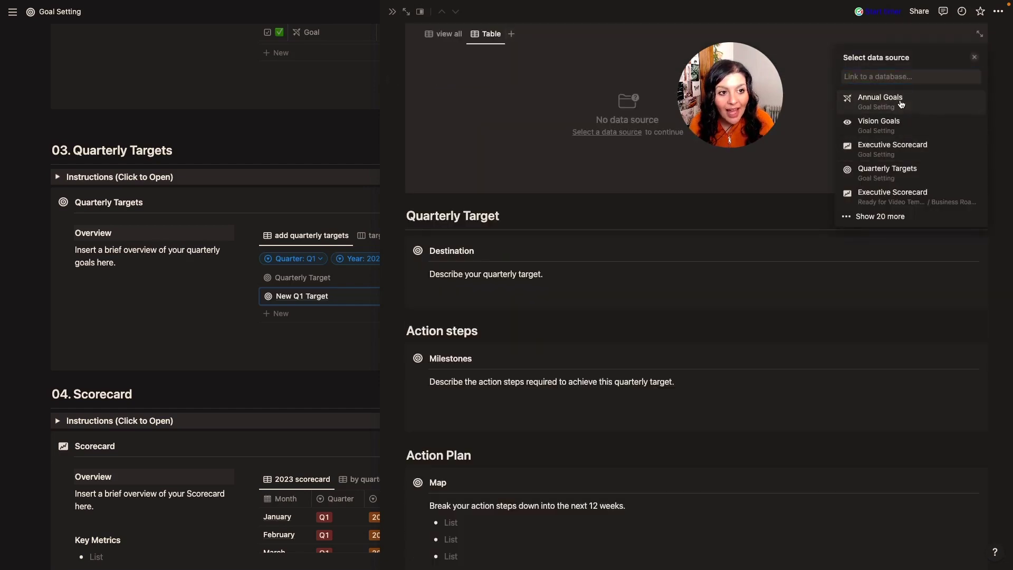
click(901, 103)
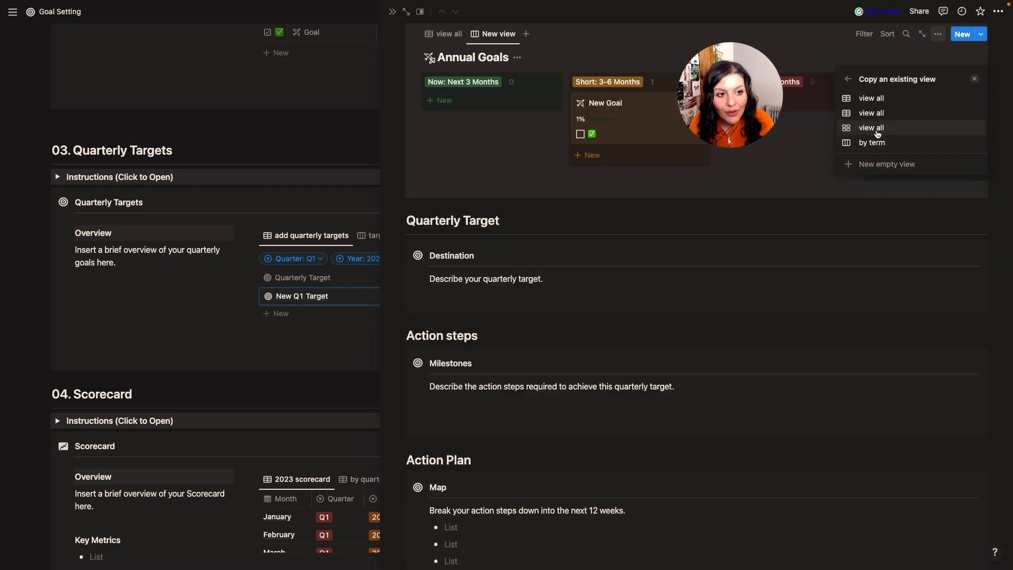
click(877, 132)
click(675, 266)
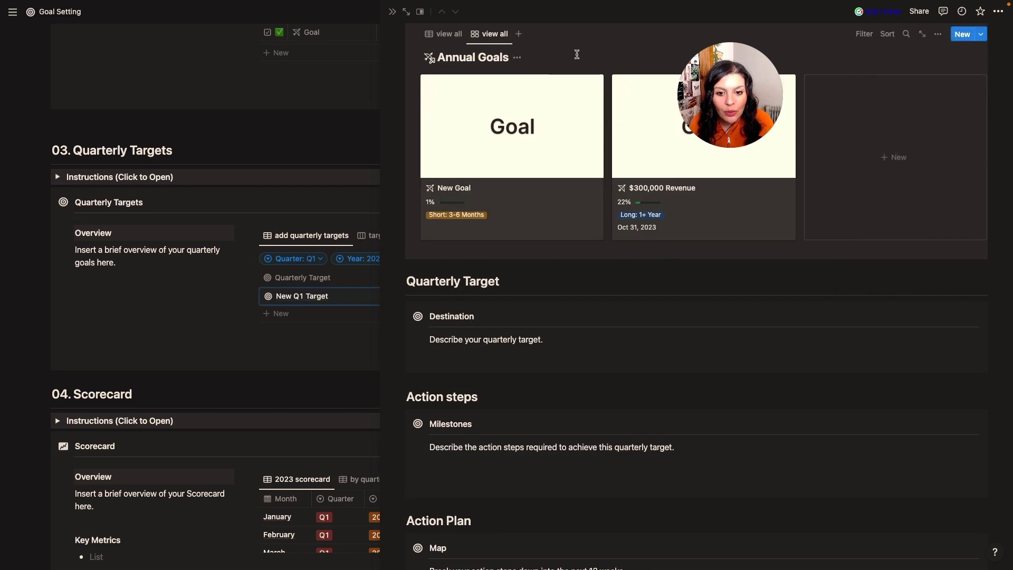
Step: Hide the database title in both the gallery and table views of the linked Annual Goals database
scroll(577, 55, up, 3)
click(517, 161)
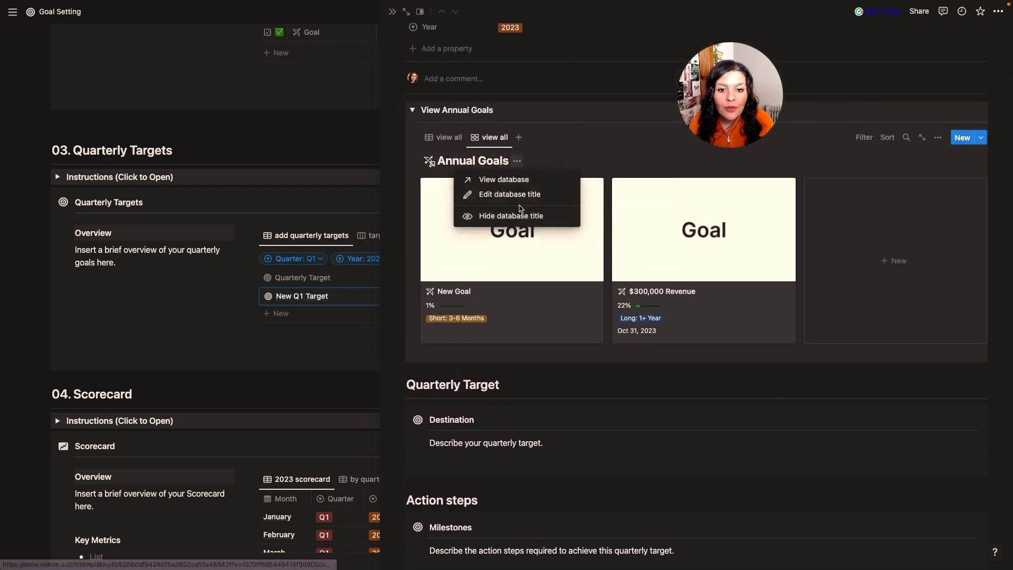
click(521, 212)
click(444, 137)
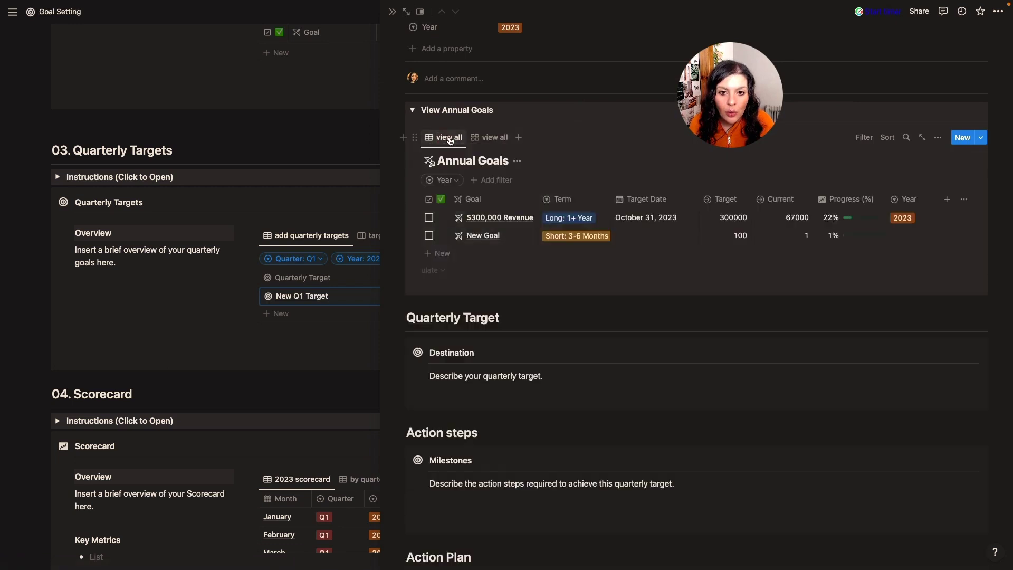
click(517, 162)
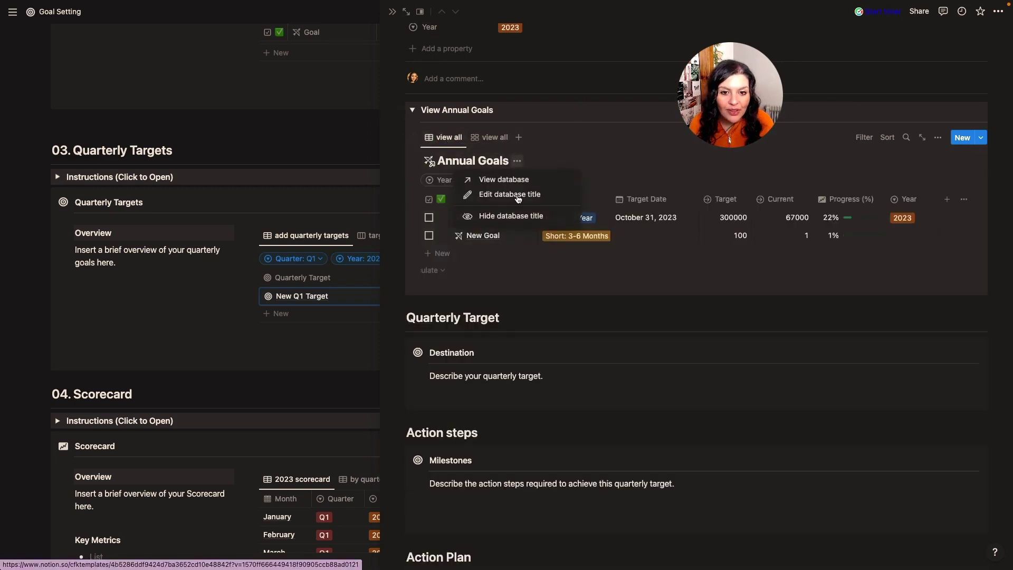
click(518, 215)
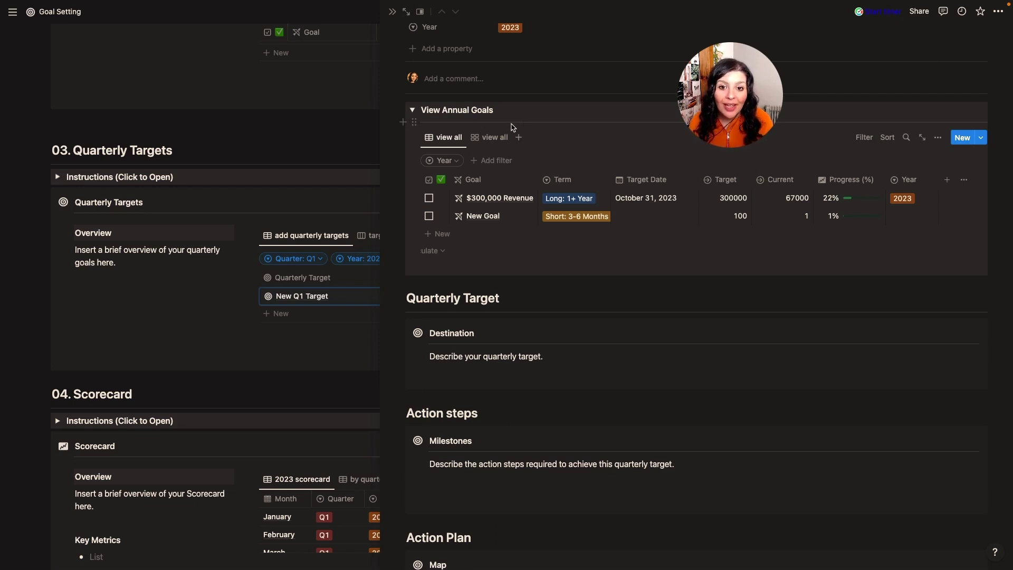
Step: Show the database title in the linked Annual Goals table view and hide it again
click(450, 140)
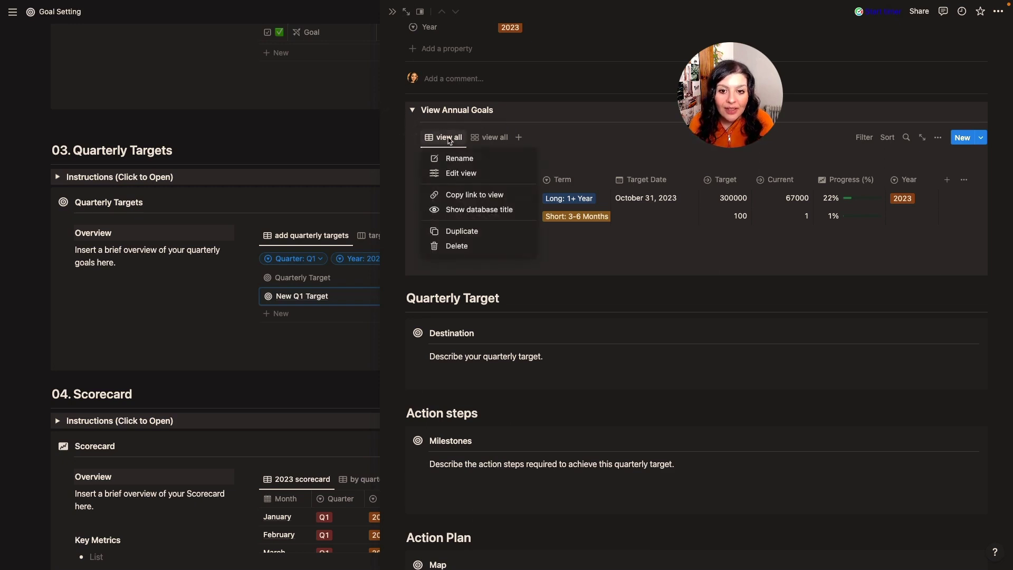
click(454, 209)
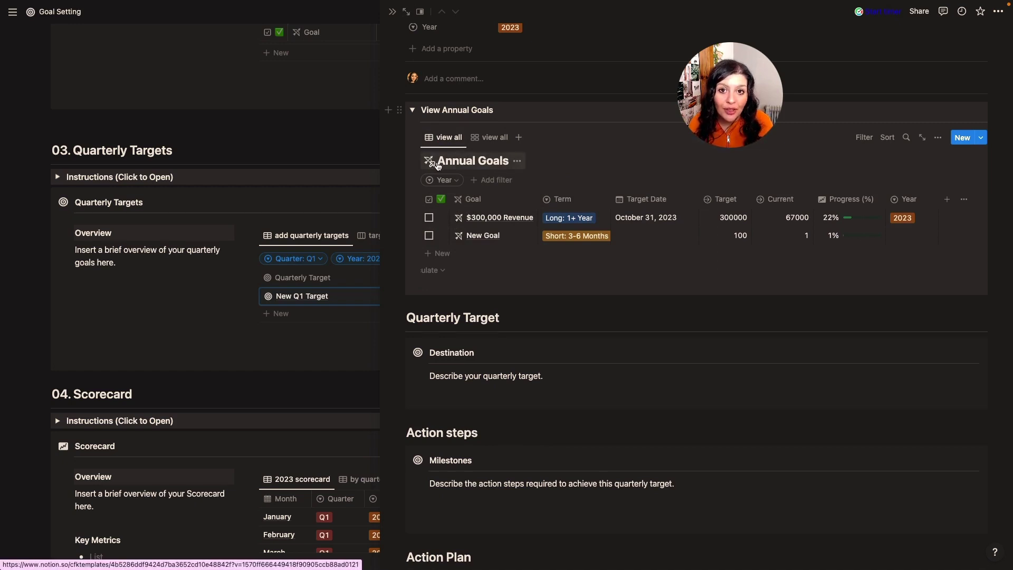
click(517, 161)
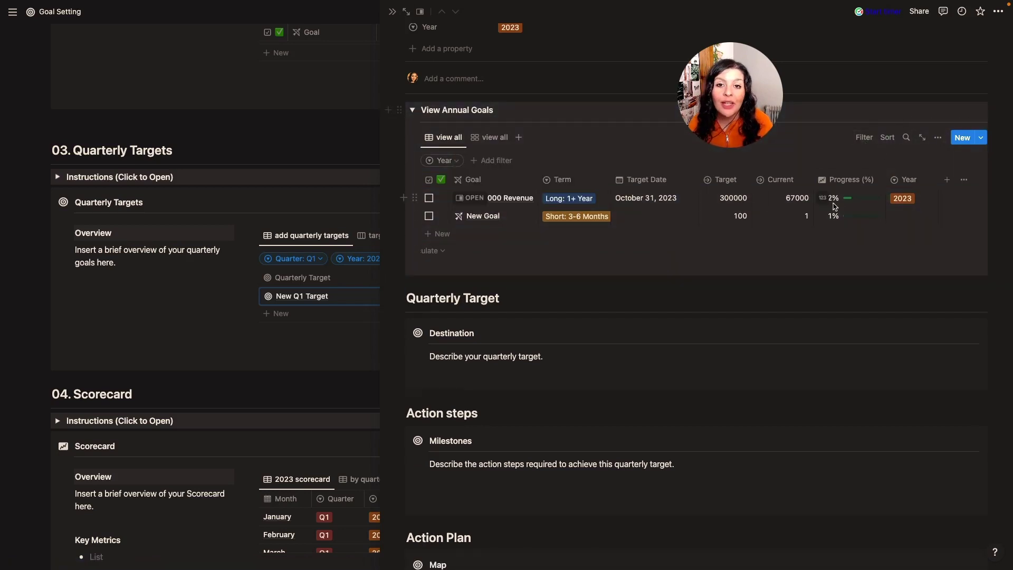
Step: Collapse View Annual Goals, review the target page's Action Plan and Results sections, and close the page
click(412, 111)
scroll(520, 319, down, 8)
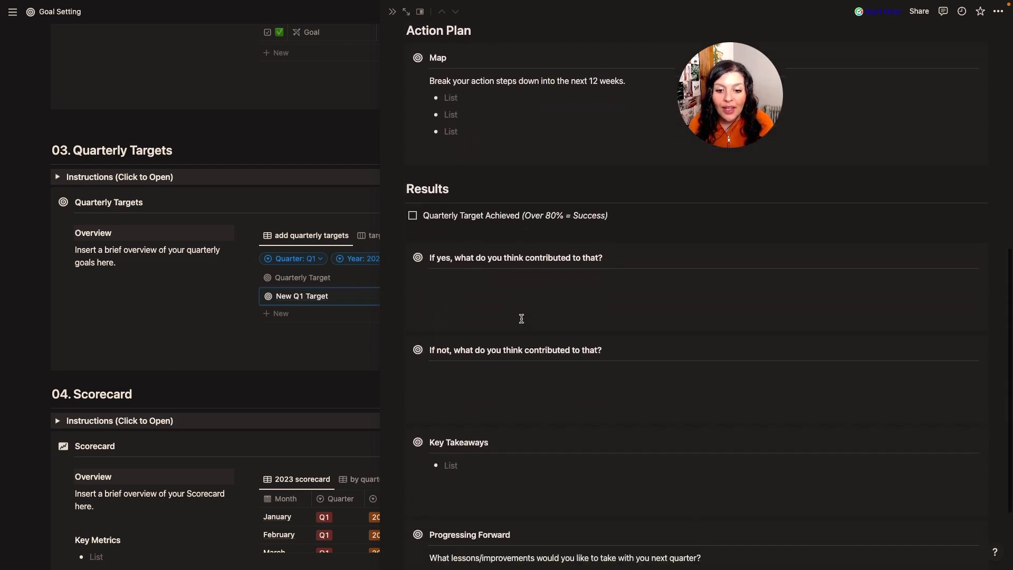
scroll(520, 318, up, 8)
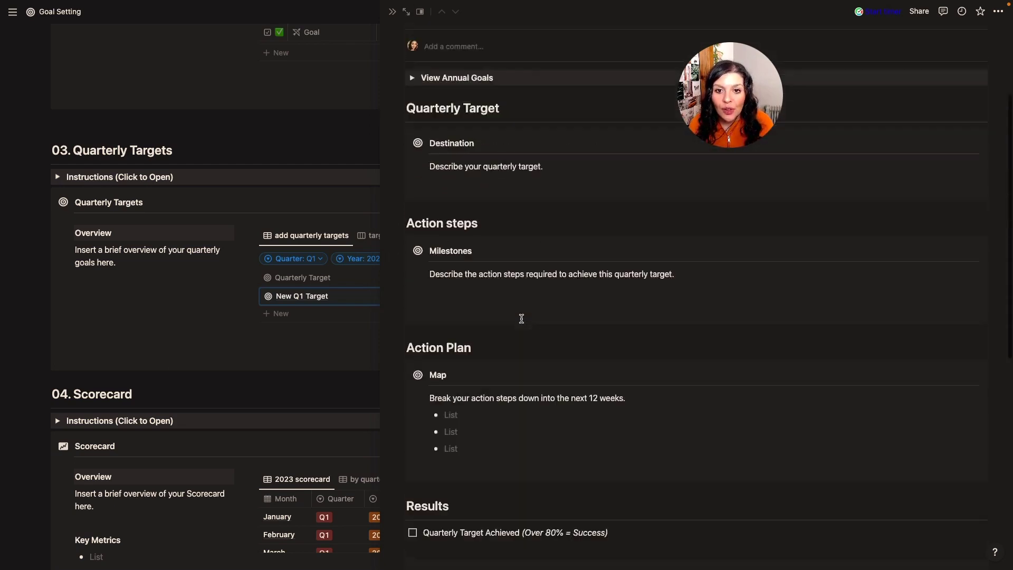
click(391, 12)
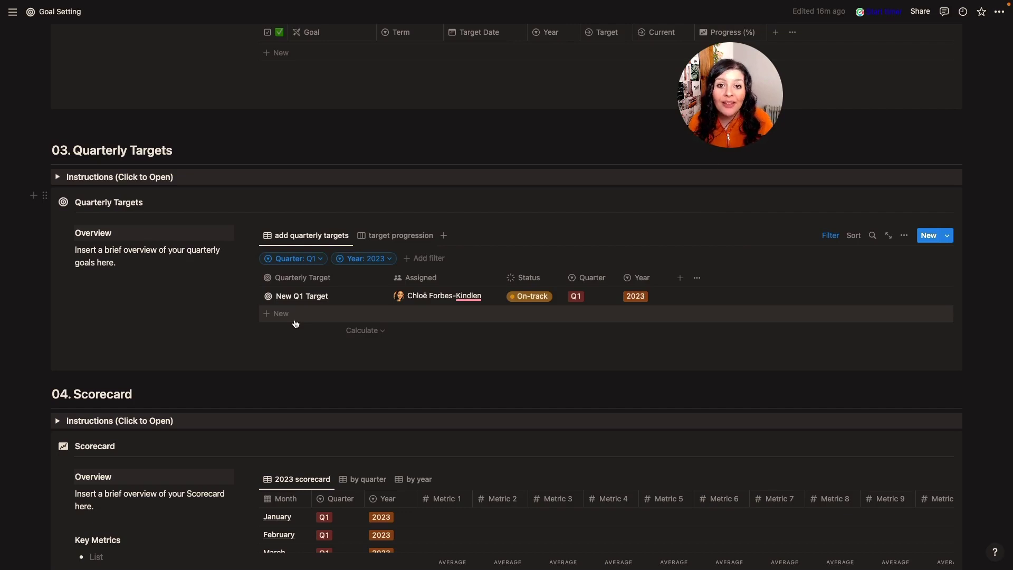
Step: Examine the Scorecard's Metric 1 property, including its available property types and number formats
scroll(295, 324, up, 3)
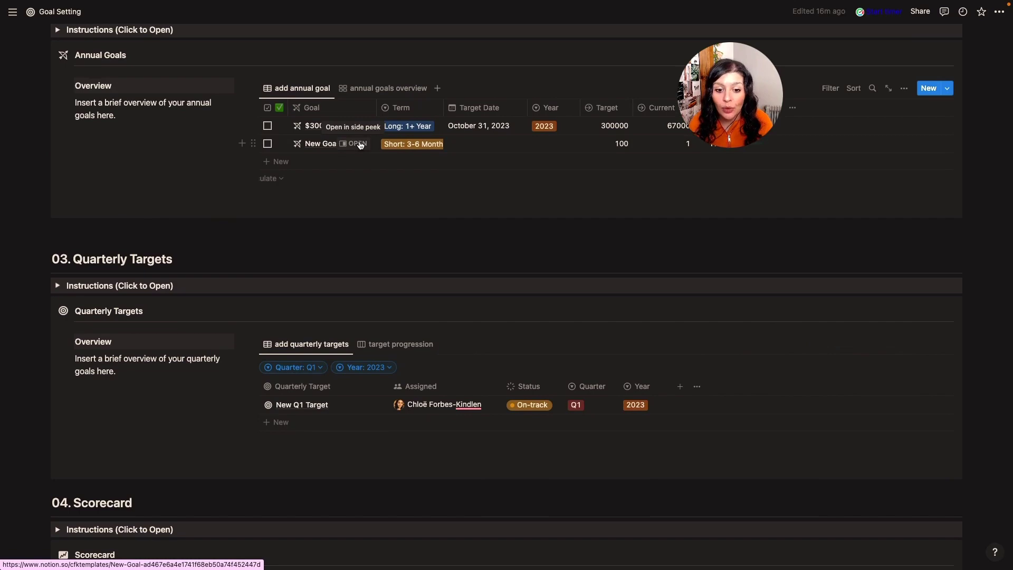
scroll(386, 376, down, 7)
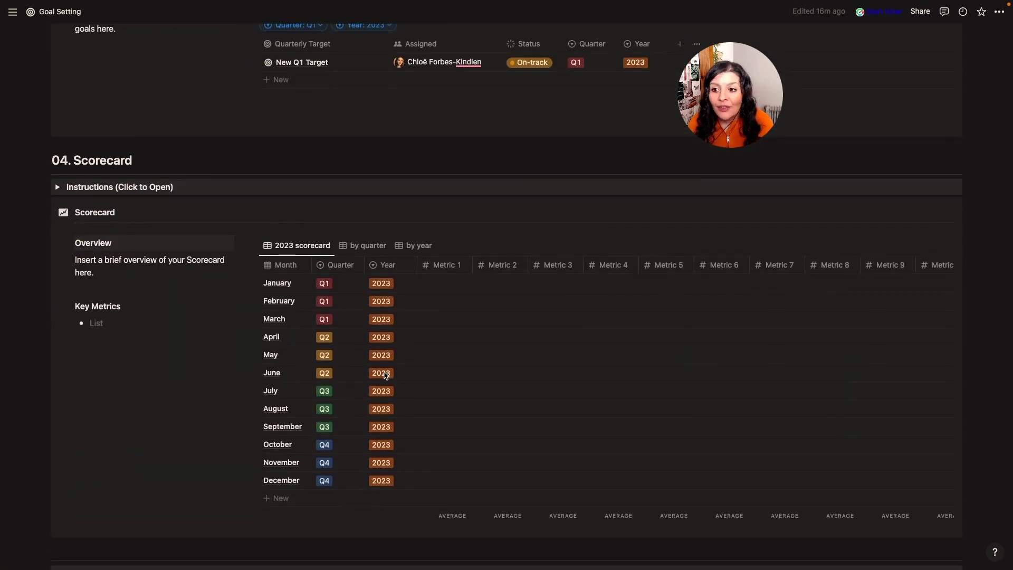
scroll(386, 375, down, 2)
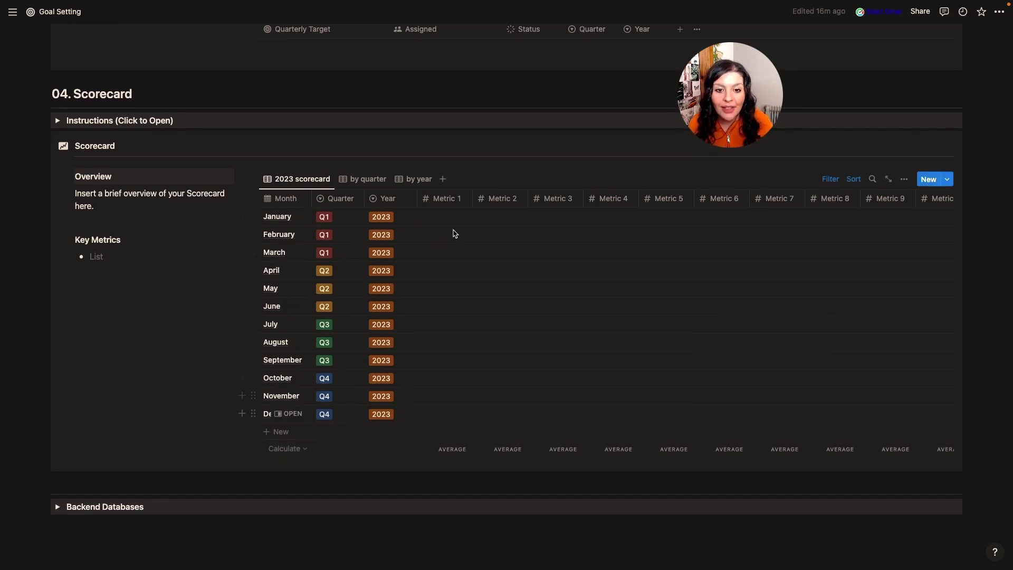
click(442, 199)
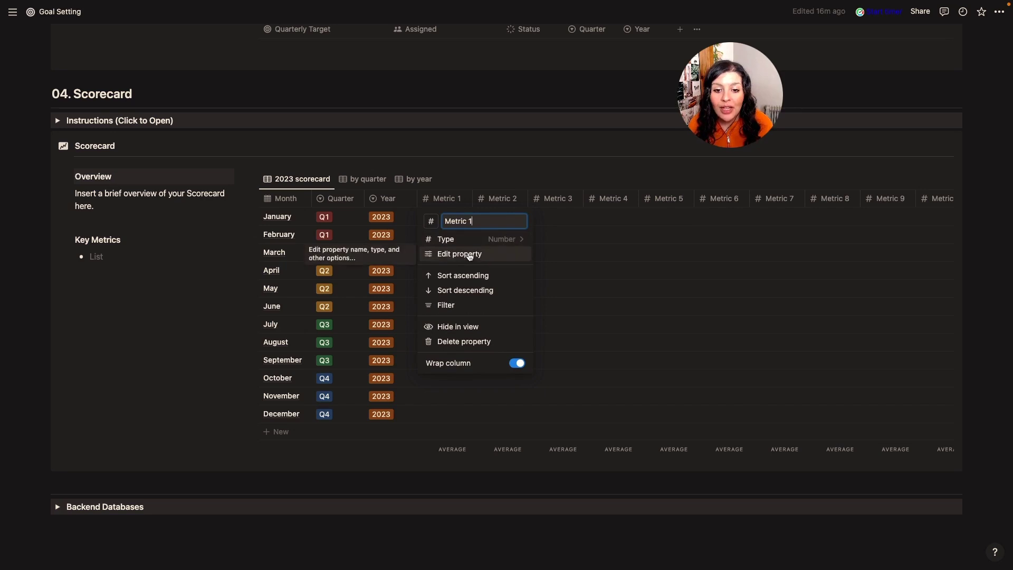
click(500, 241)
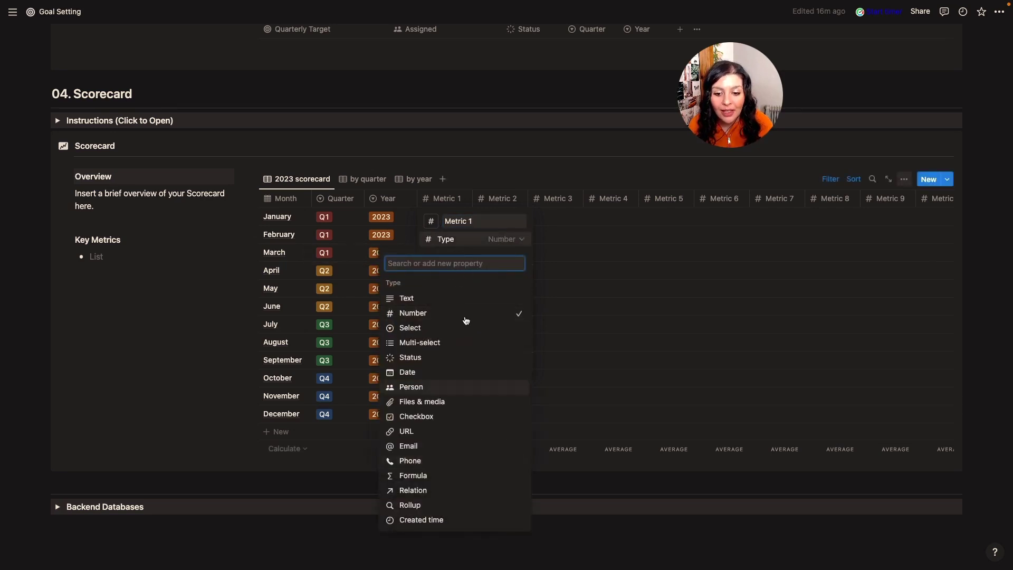
click(470, 235)
click(451, 254)
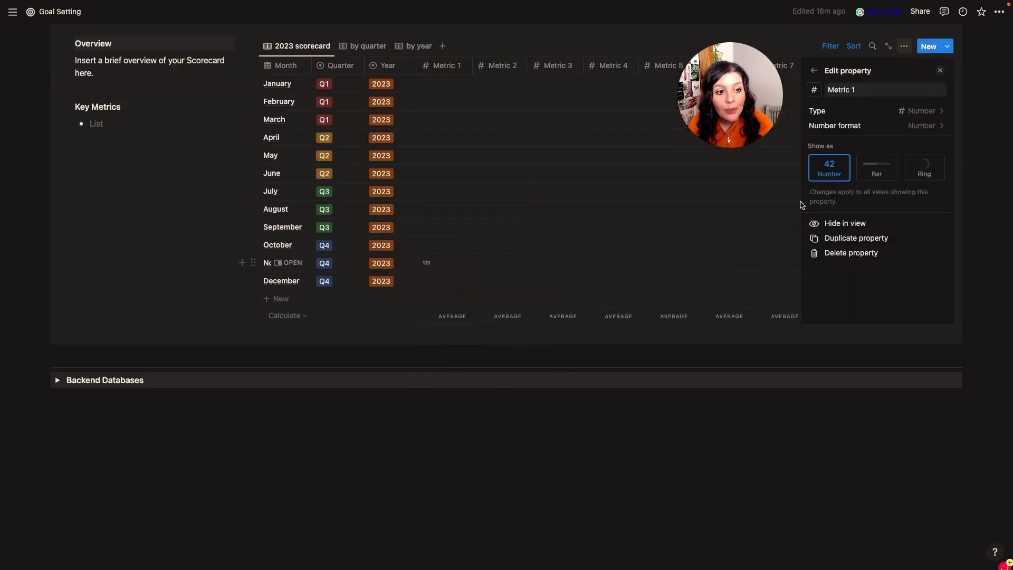
click(909, 126)
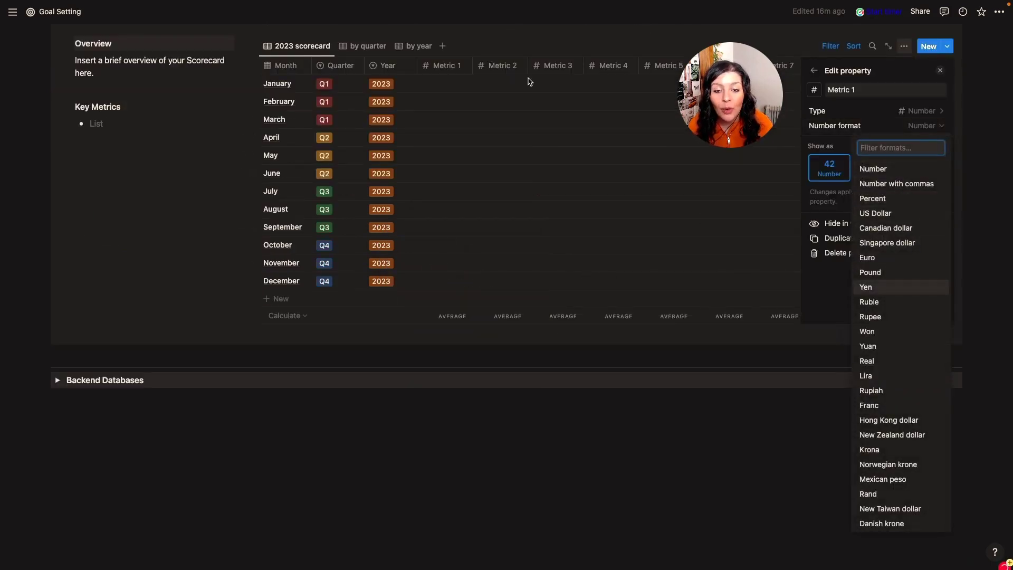
click(517, 54)
Step: Set the Metric 1 column's calculation in the 2023 scorecard to Sum
click(457, 317)
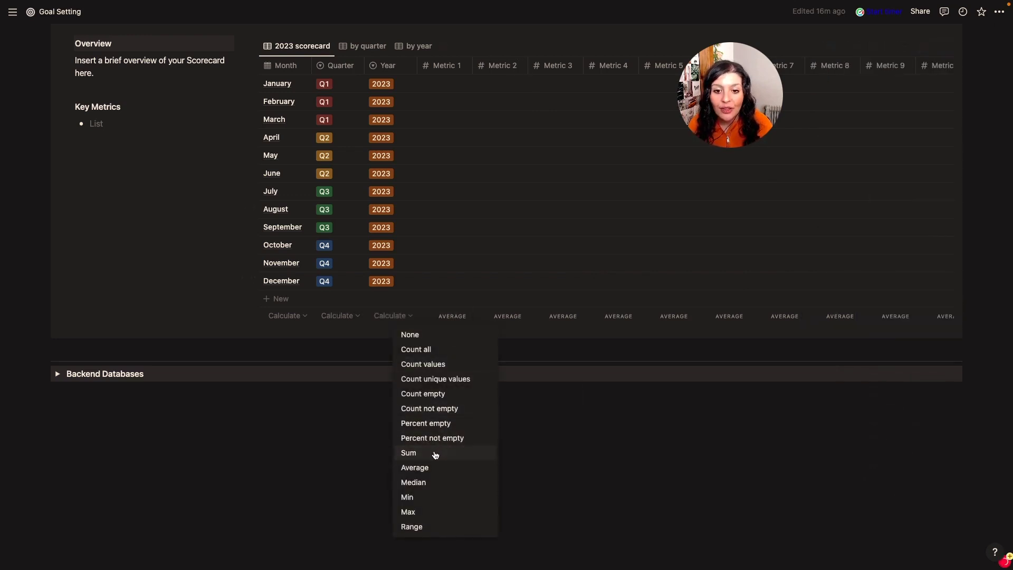
click(437, 452)
scroll(469, 293, up, 2)
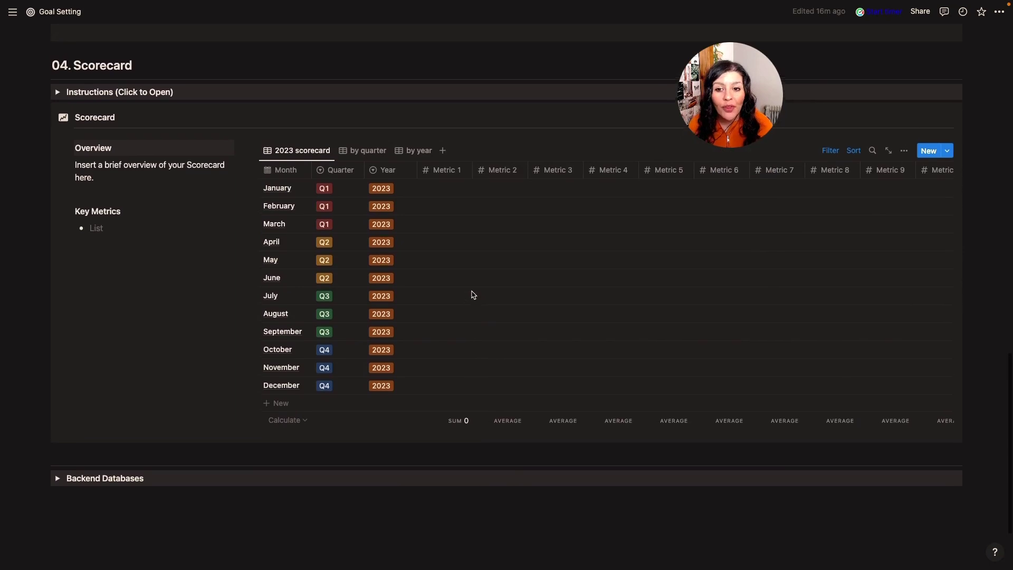
Step: Filter the Scorecard's by quarter view to show only the year 2023
scroll(473, 295, up, 2)
click(361, 191)
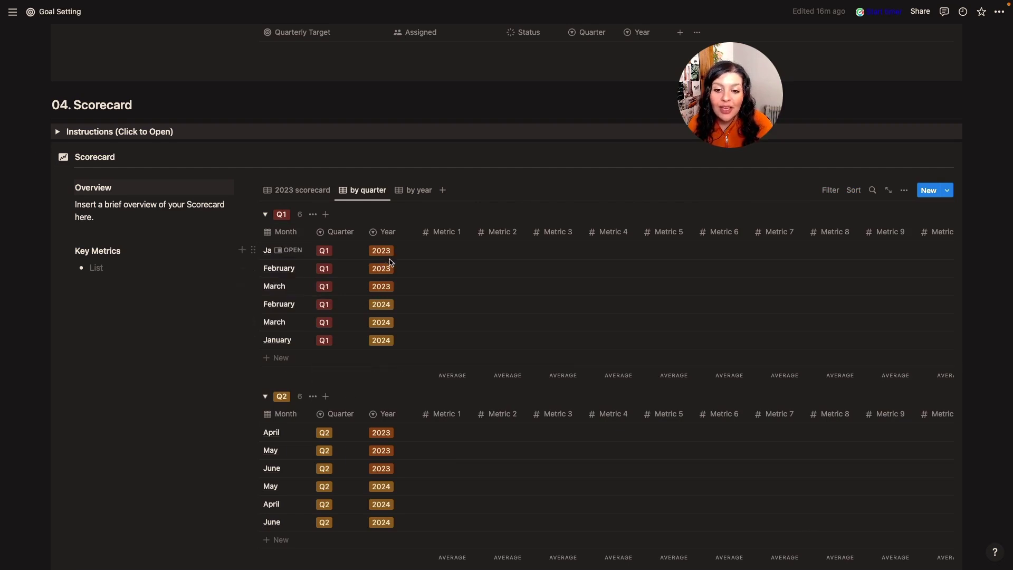
click(829, 194)
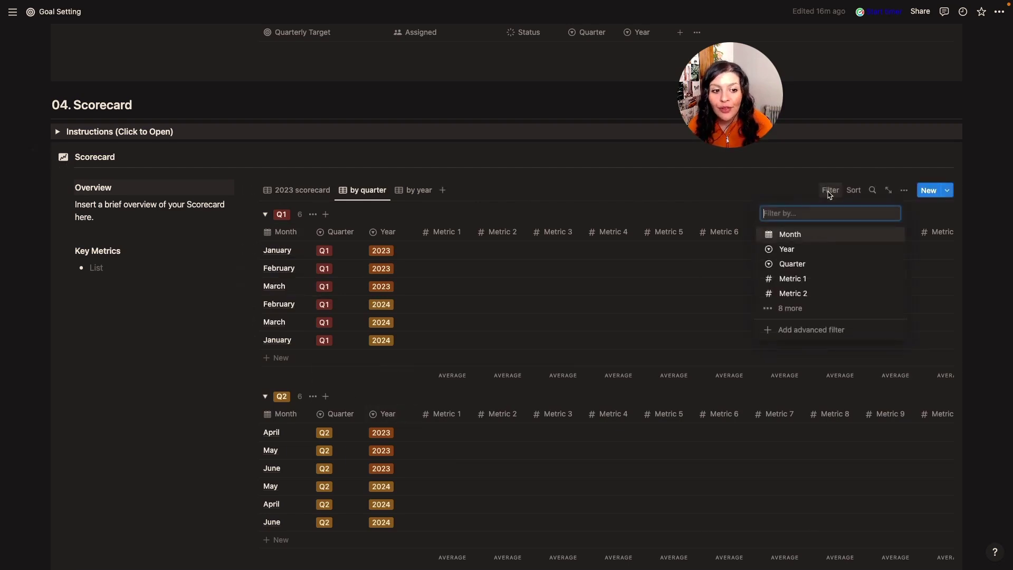
click(795, 251)
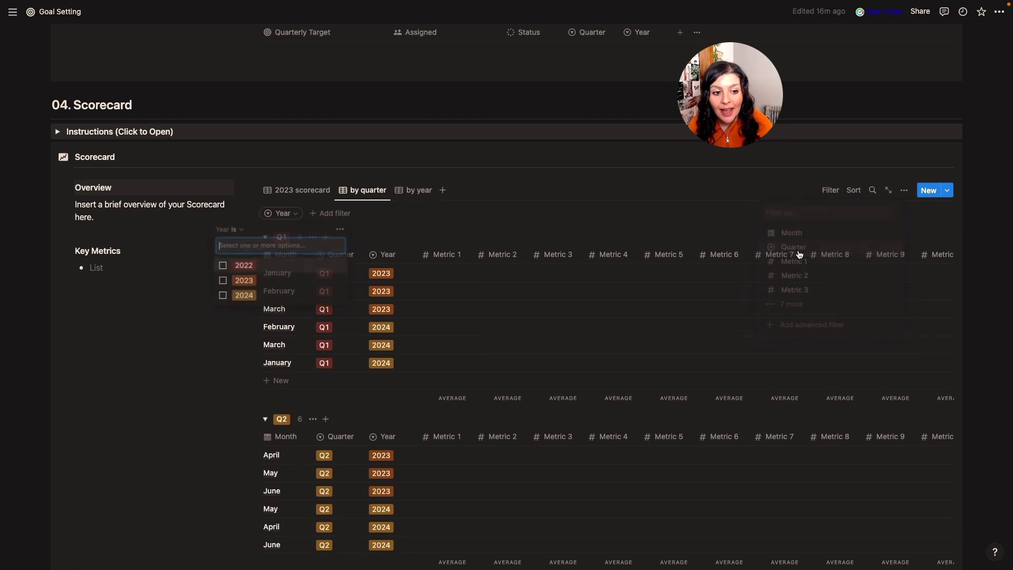
click(270, 281)
click(454, 216)
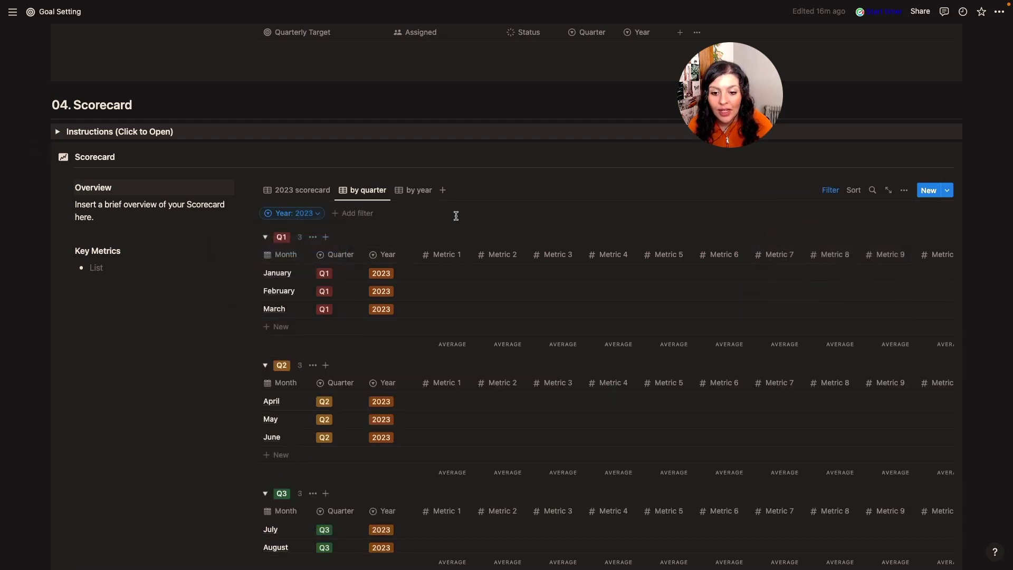
Step: Review the Scorecard's quarter groups and its by year view, and return to the 2023 scorecard view
scroll(463, 339, down, 3)
scroll(466, 338, down, 2)
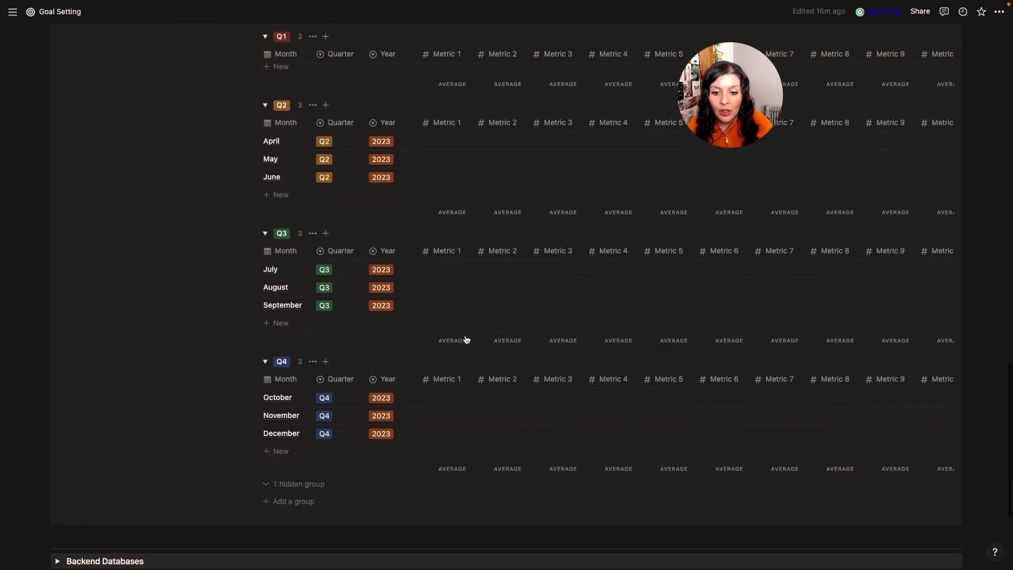
scroll(466, 338, up, 4)
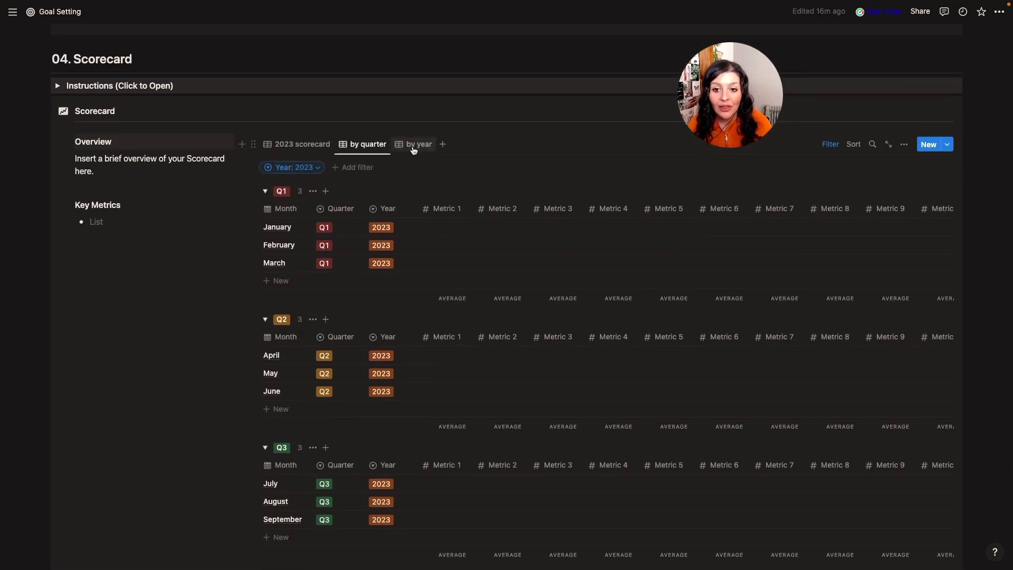
click(414, 145)
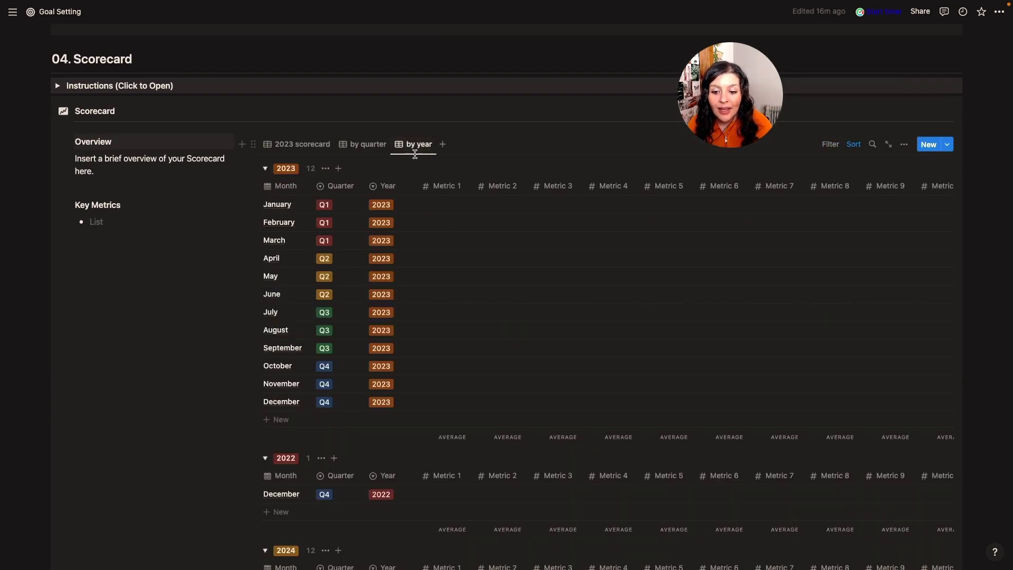
scroll(443, 303, down, 2)
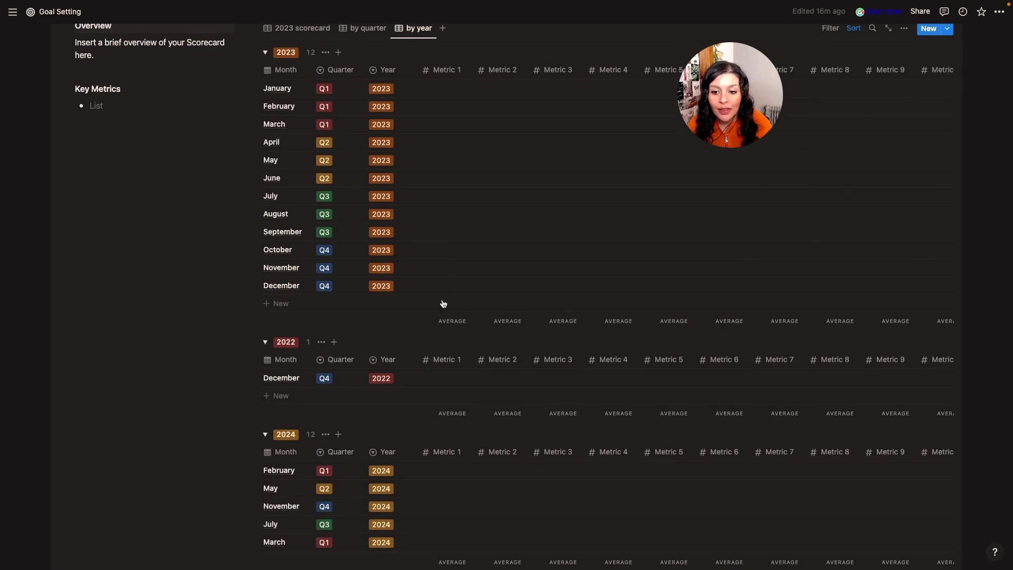
scroll(443, 303, up, 3)
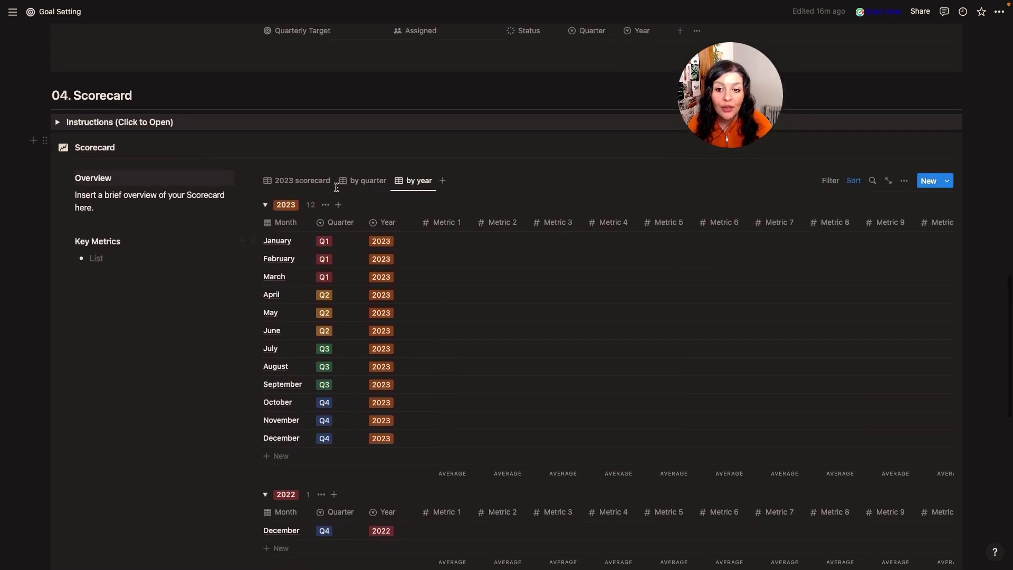
click(329, 189)
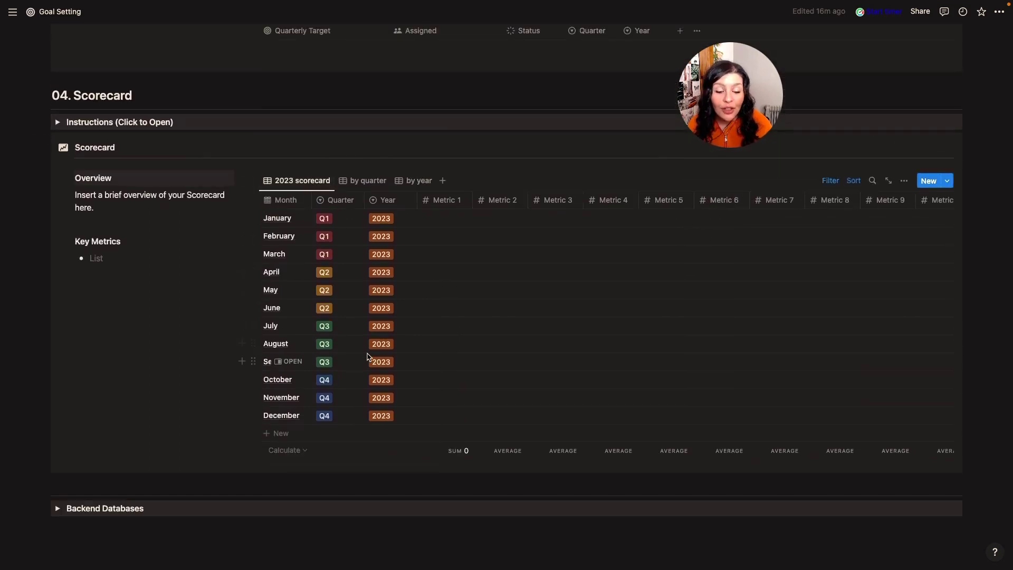
Step: Add a relation property to the Vision Goals table linked to Annual Goals, and show the related property on Annual Goals
scroll(367, 357, up, 10)
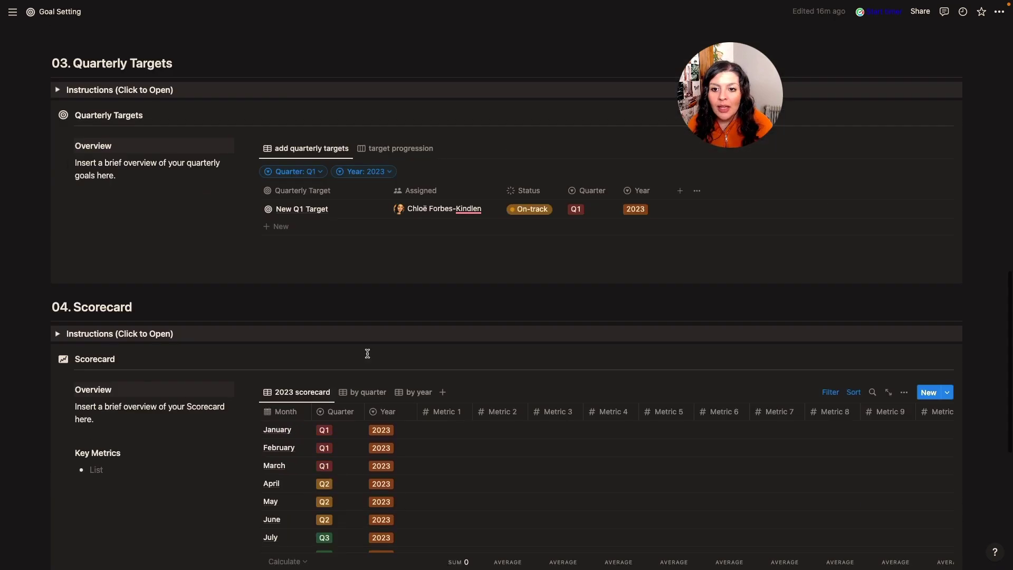
scroll(367, 357, up, 7)
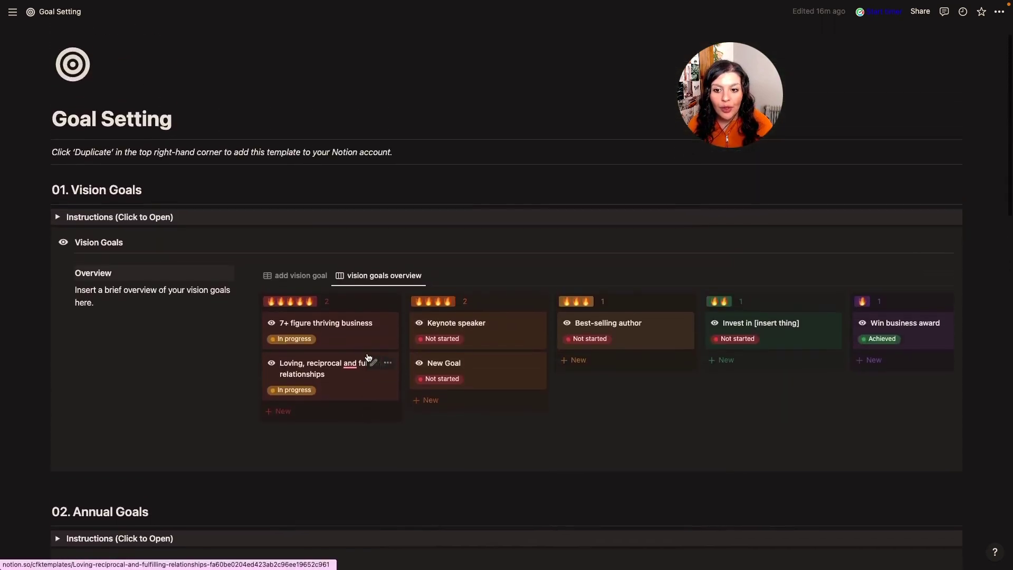
click(299, 289)
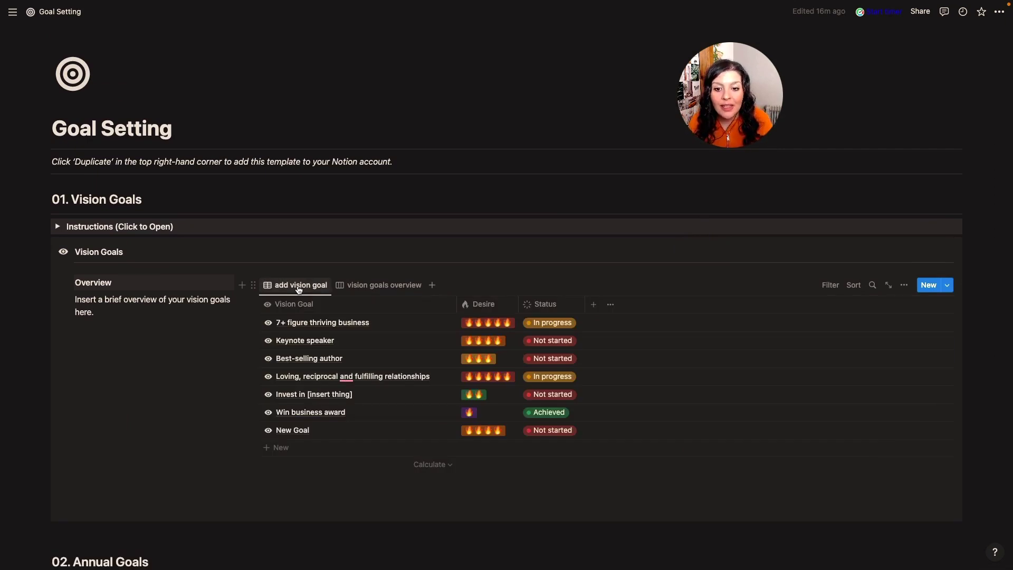
click(594, 306)
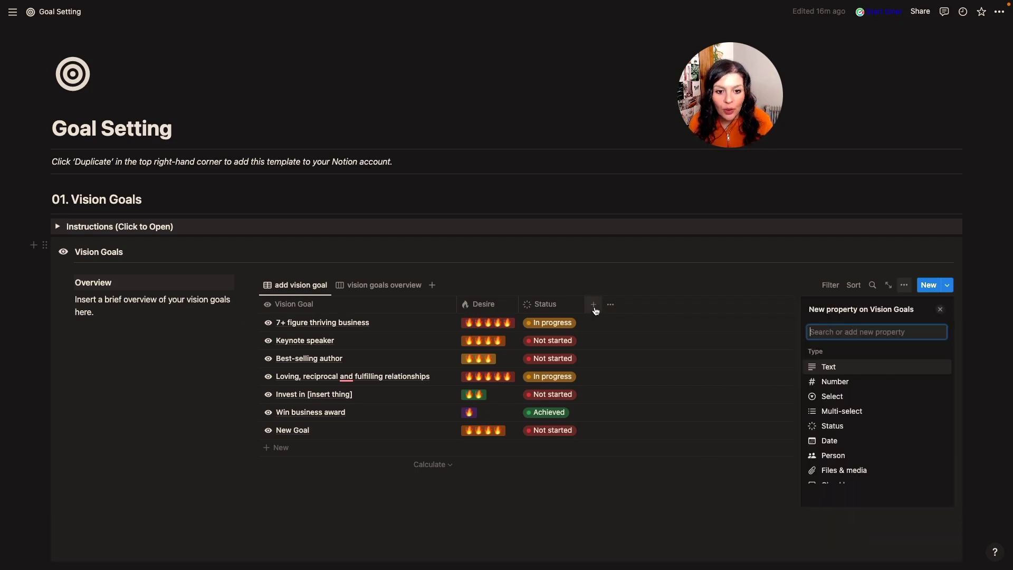
text(rela)
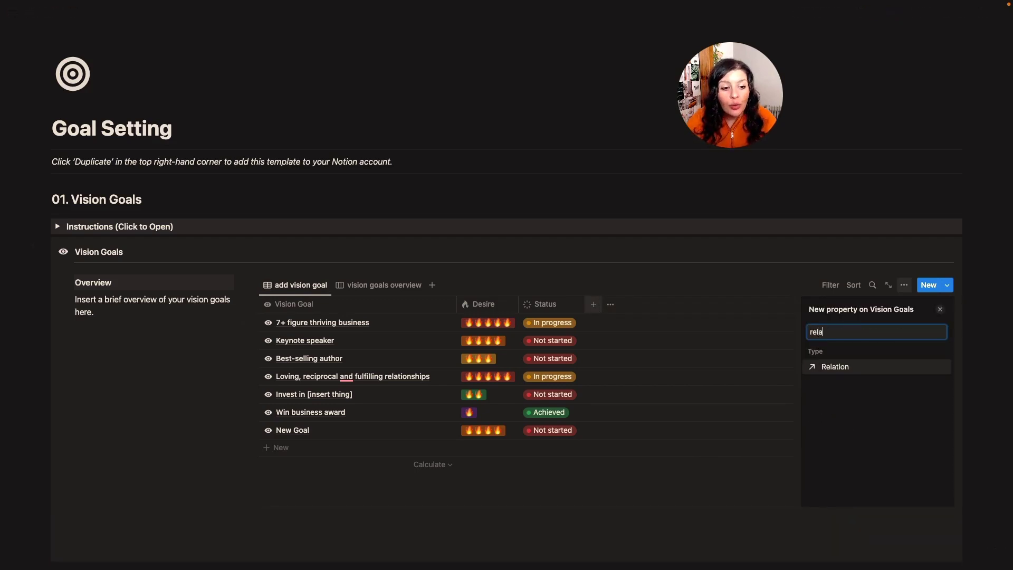
click(832, 367)
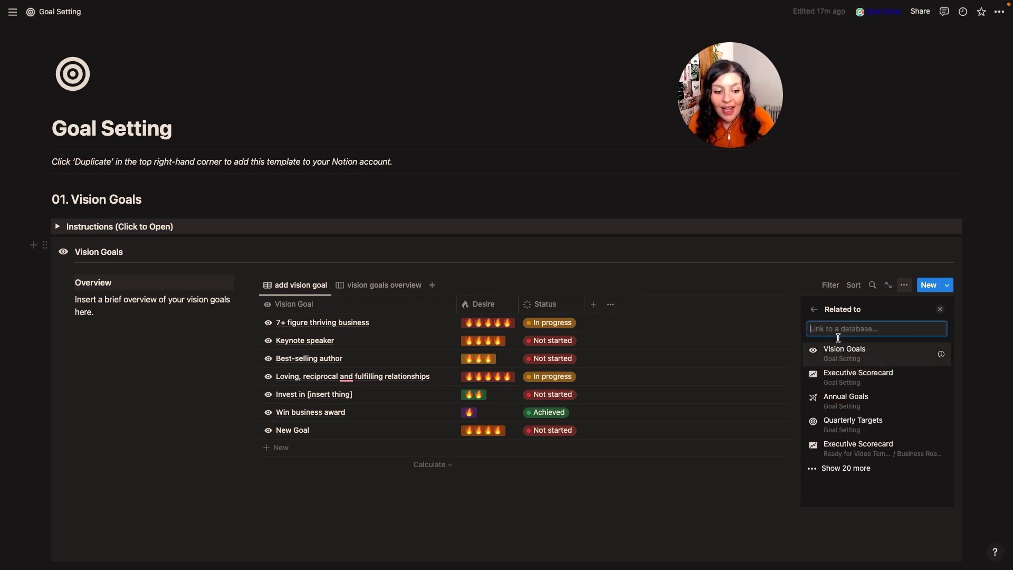
click(847, 401)
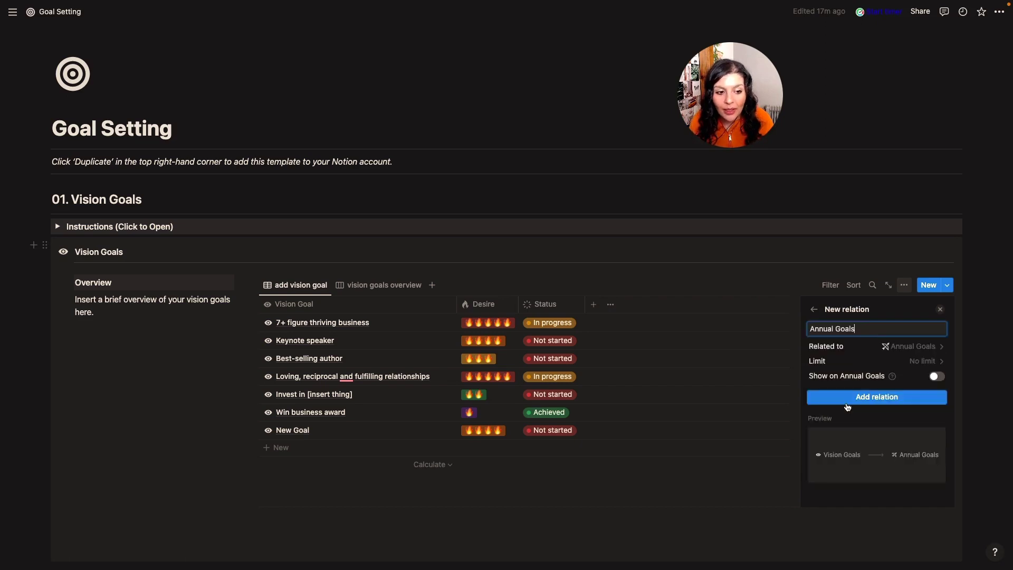
click(937, 376)
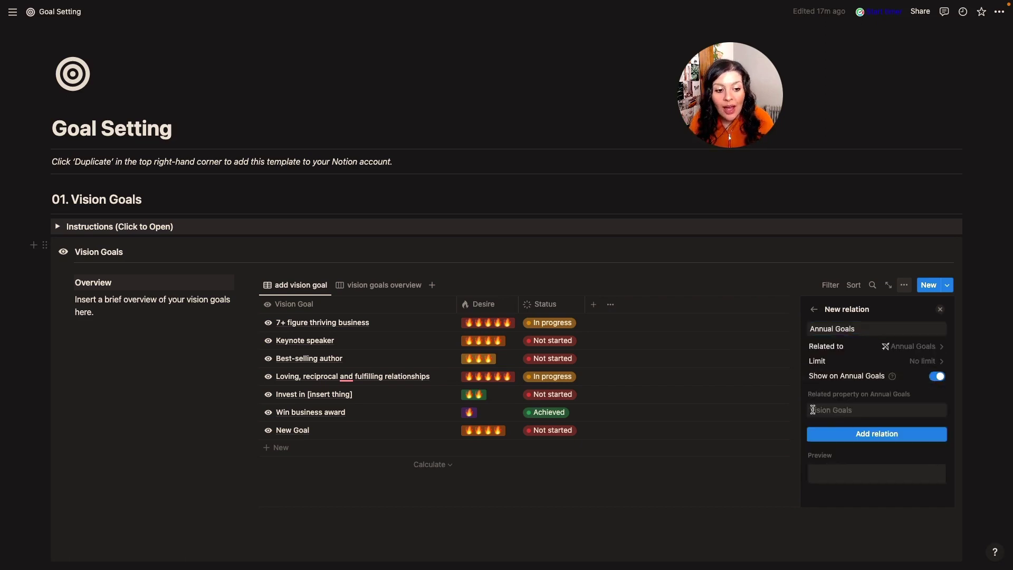
click(868, 434)
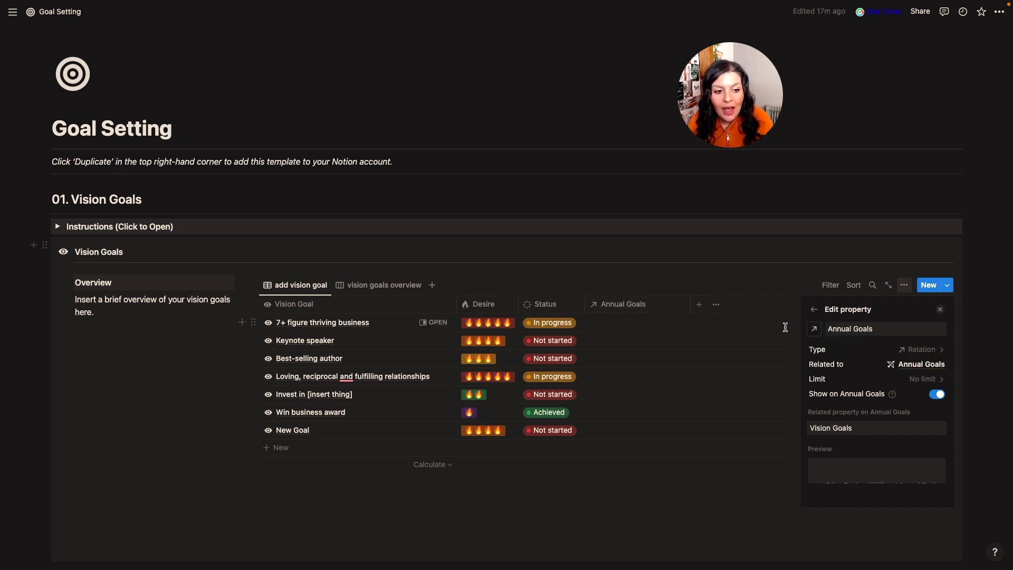
Step: Give the Annual Goals relation property in the Vision Goals table the target icon
click(814, 330)
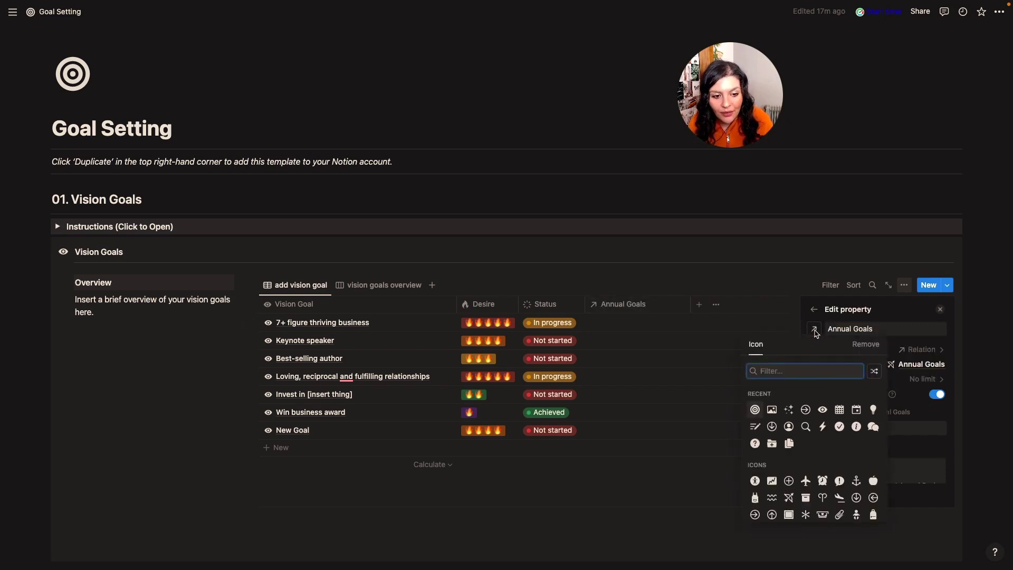
click(756, 413)
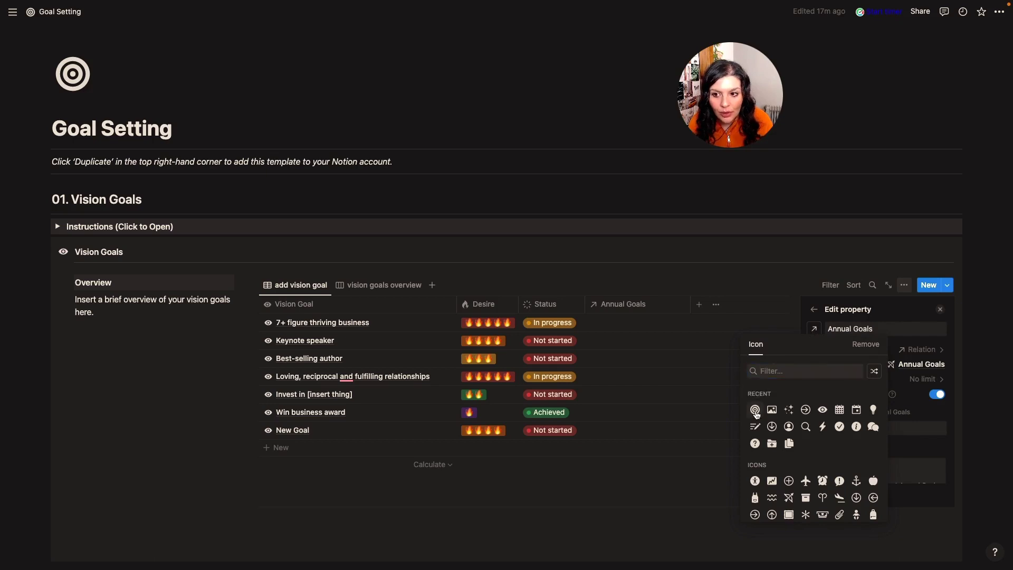
click(677, 283)
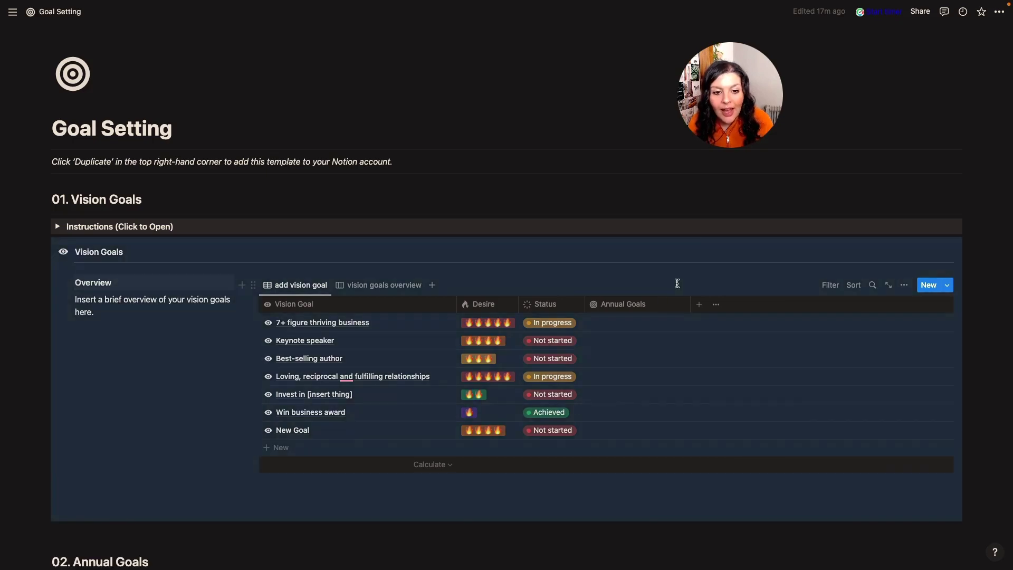
Step: Link $300,000 Revenue to the 7+ figure thriving business vision goal, and add and remove New Goal as a second link
click(643, 330)
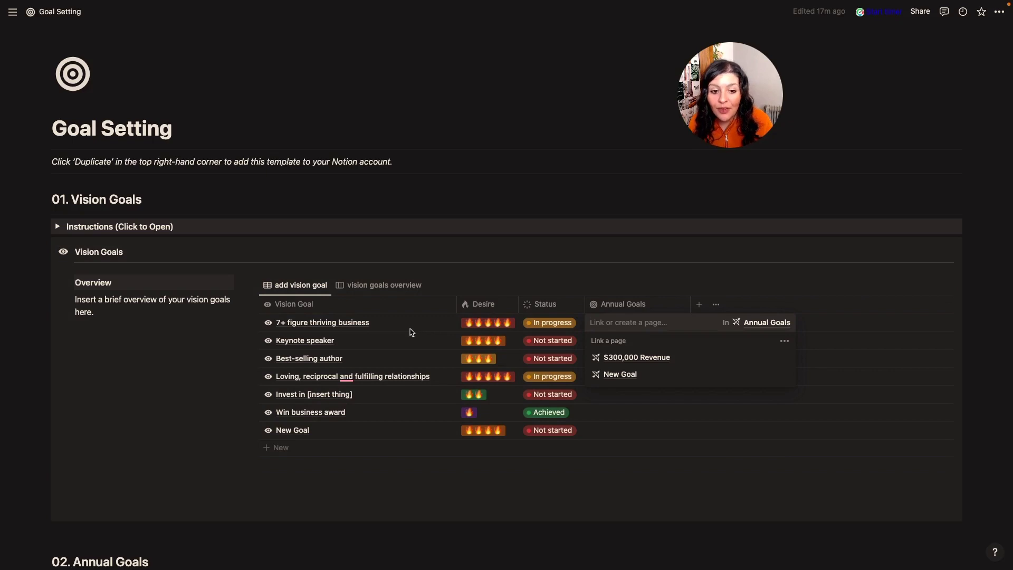
click(632, 358)
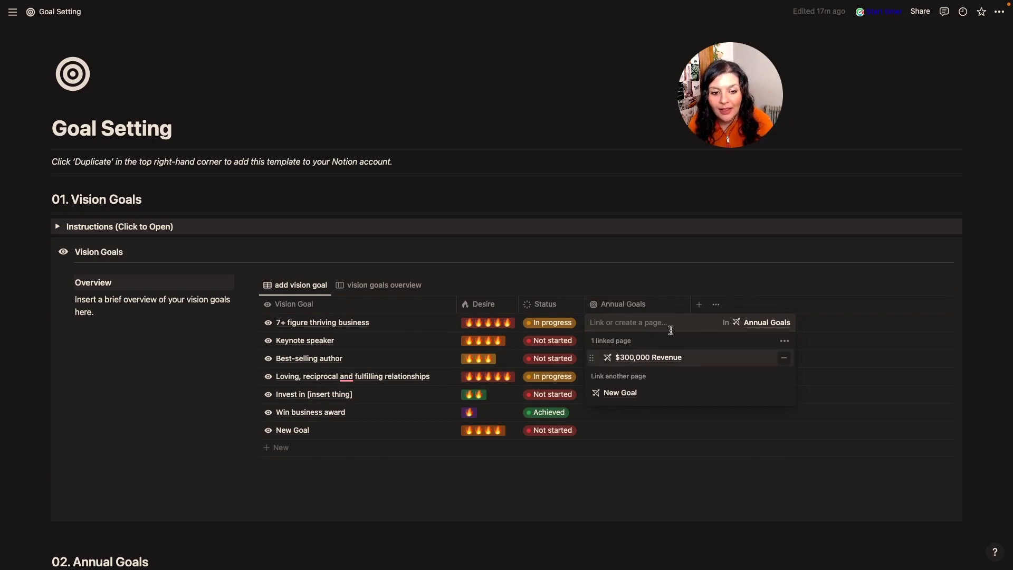
click(650, 392)
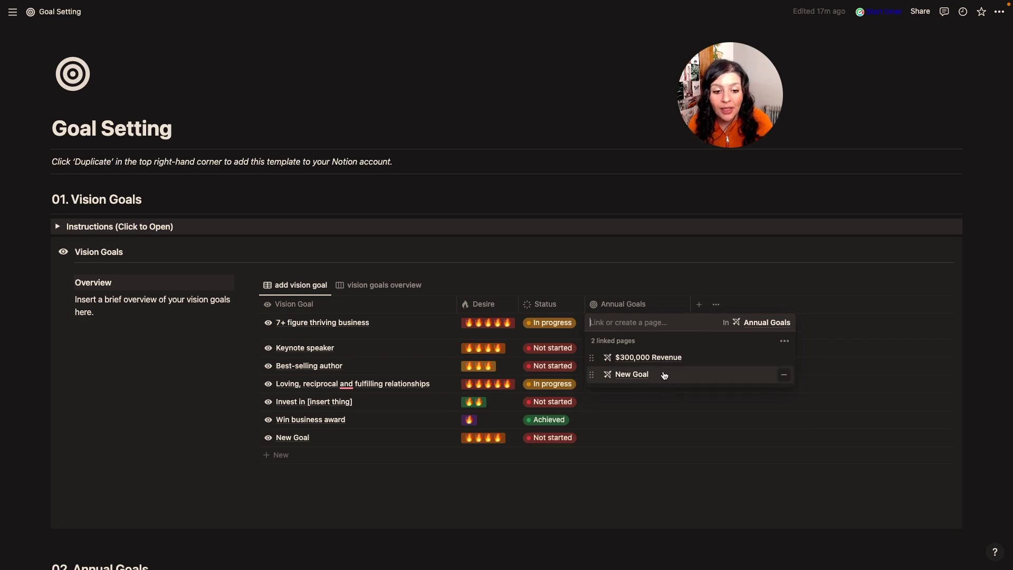
key(Escape)
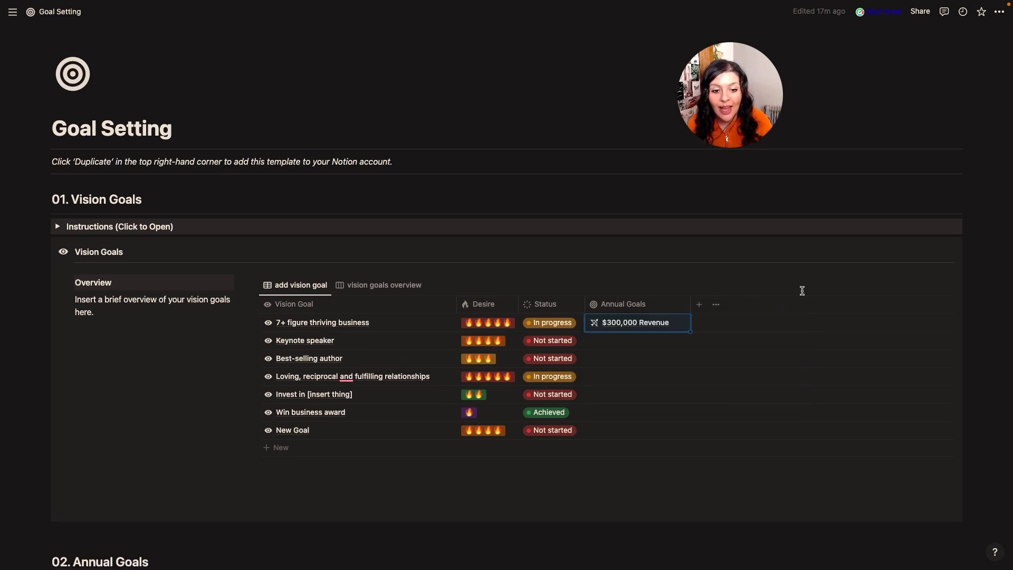
Step: Give the Vision Goals relation property in the Annual Goals table the eye icon
scroll(717, 425, down, 5)
scroll(717, 427, down, 3)
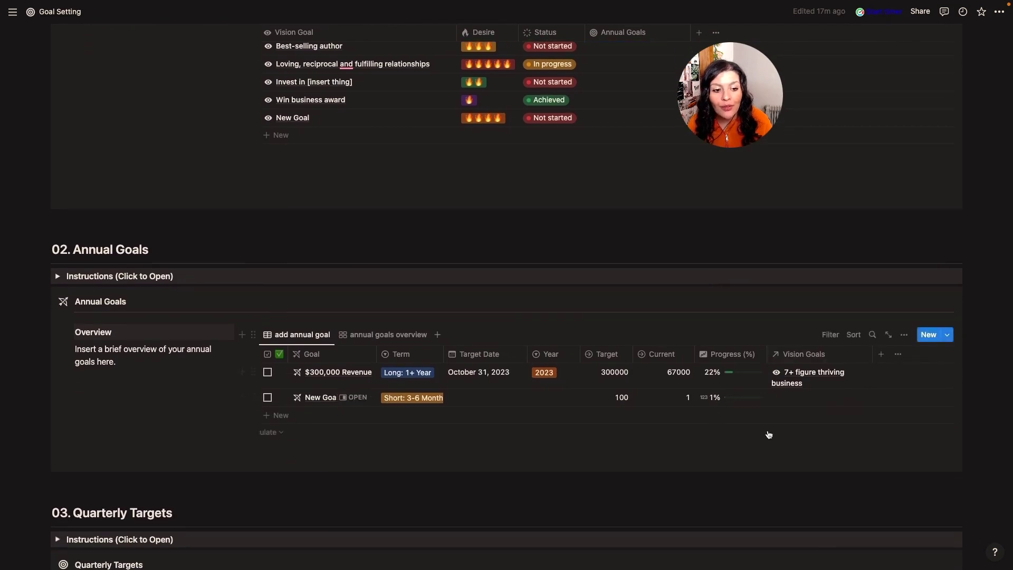
click(777, 360)
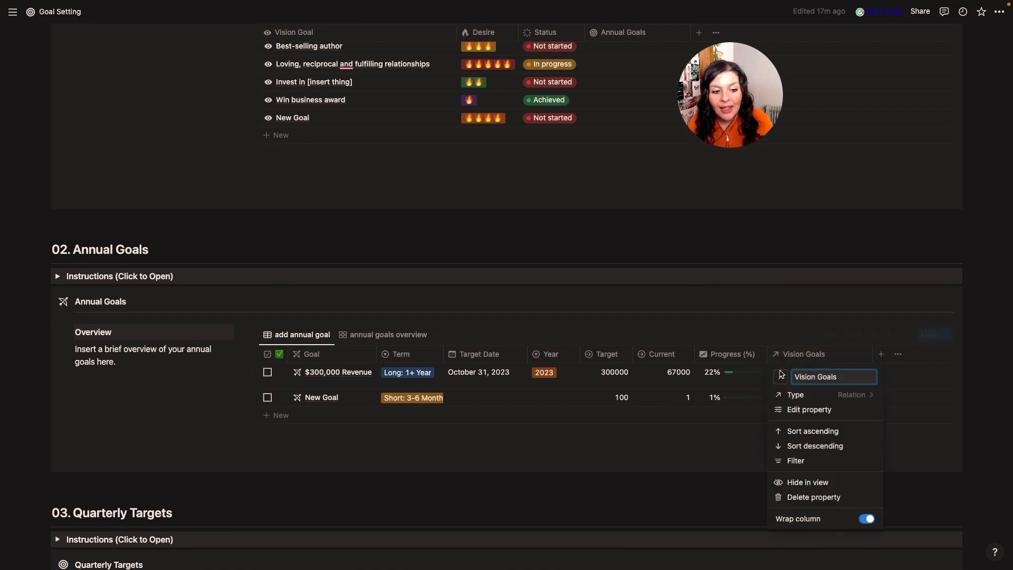
click(781, 376)
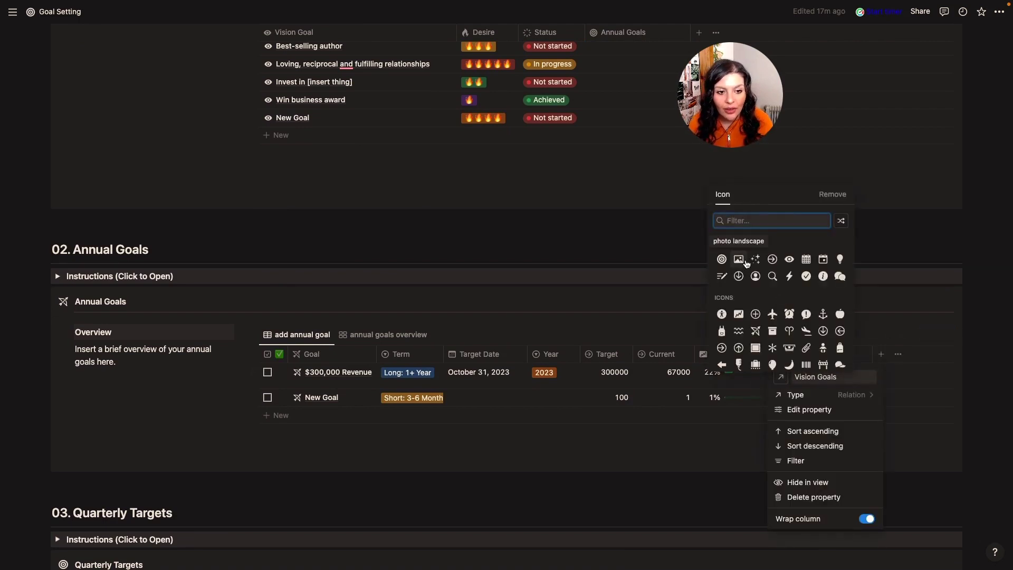
click(789, 259)
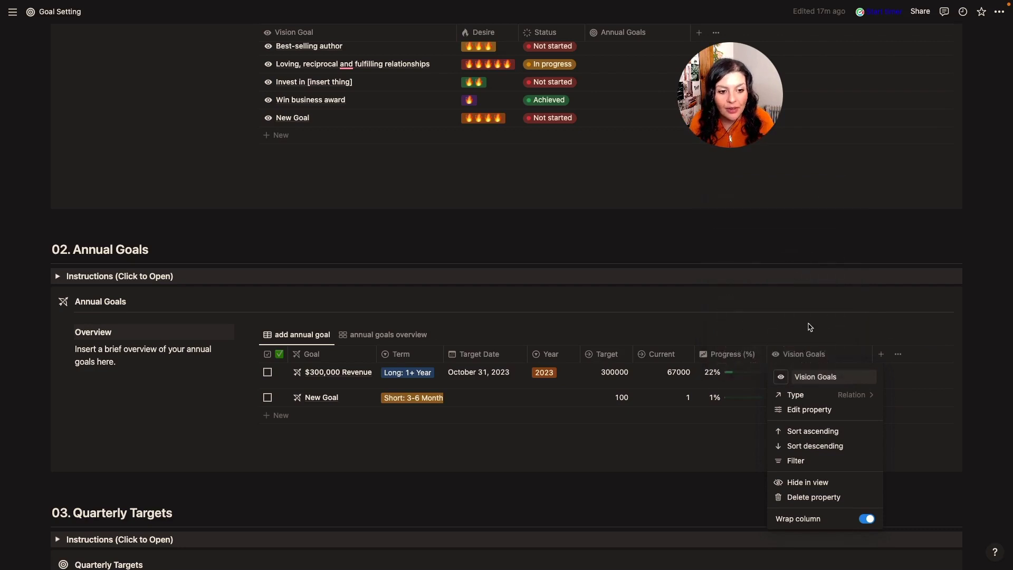
click(808, 318)
Step: Add a relation property to the Annual Goals table linked to Quarterly Targets, and show the related property on Quarterly Targets
scroll(736, 385, down, 1)
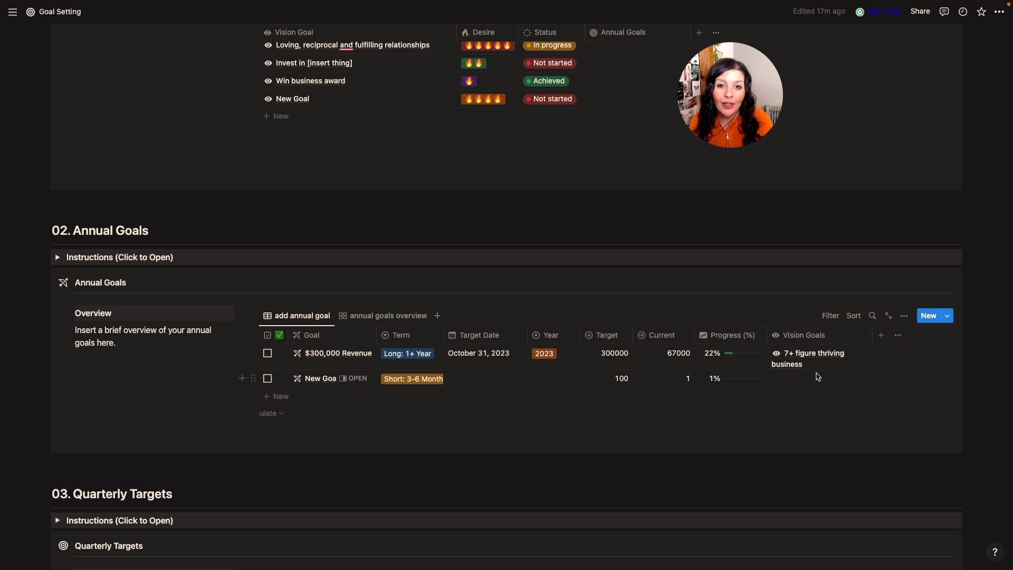
click(881, 336)
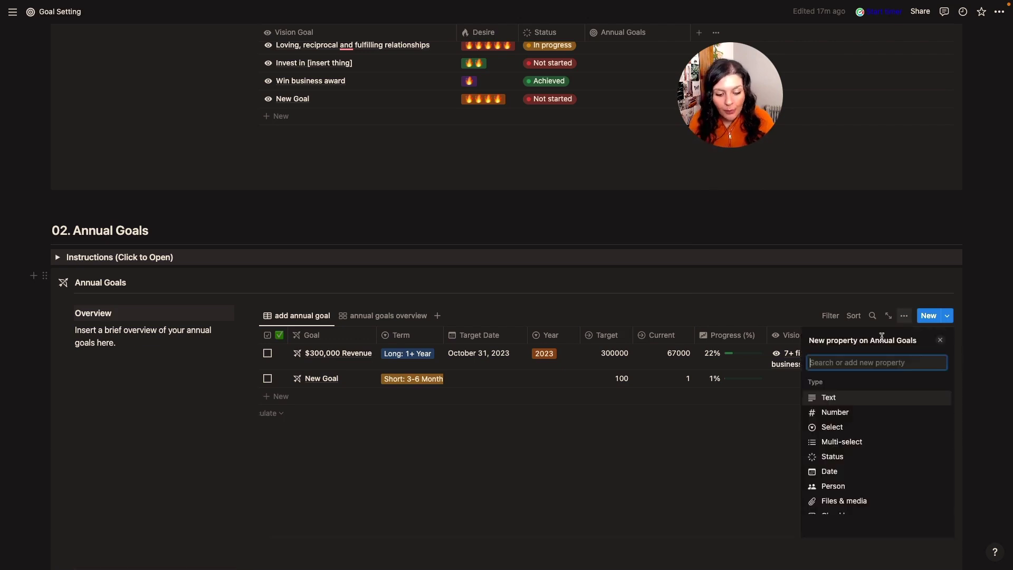
text(rela)
click(881, 397)
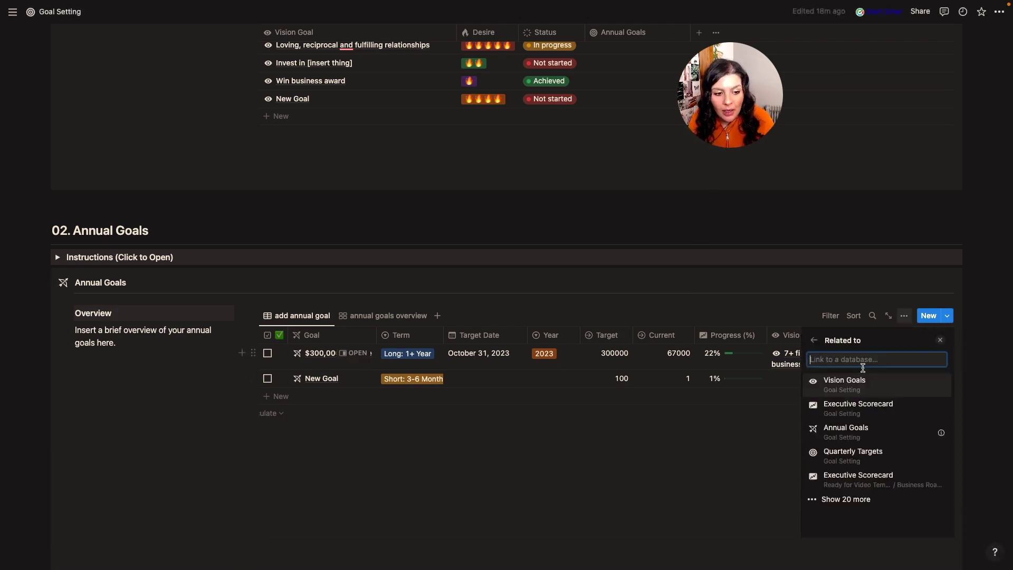
click(869, 458)
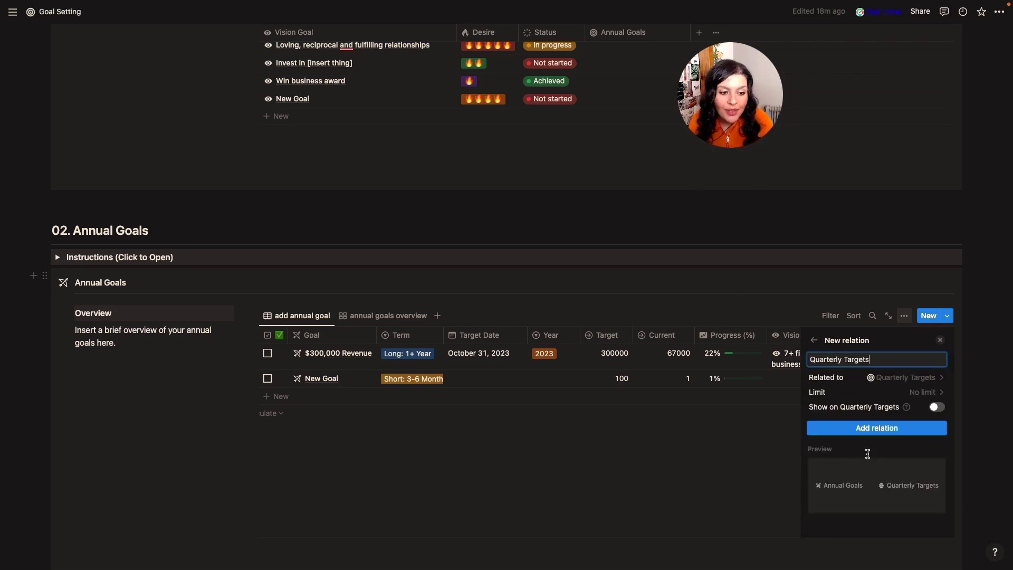
click(937, 408)
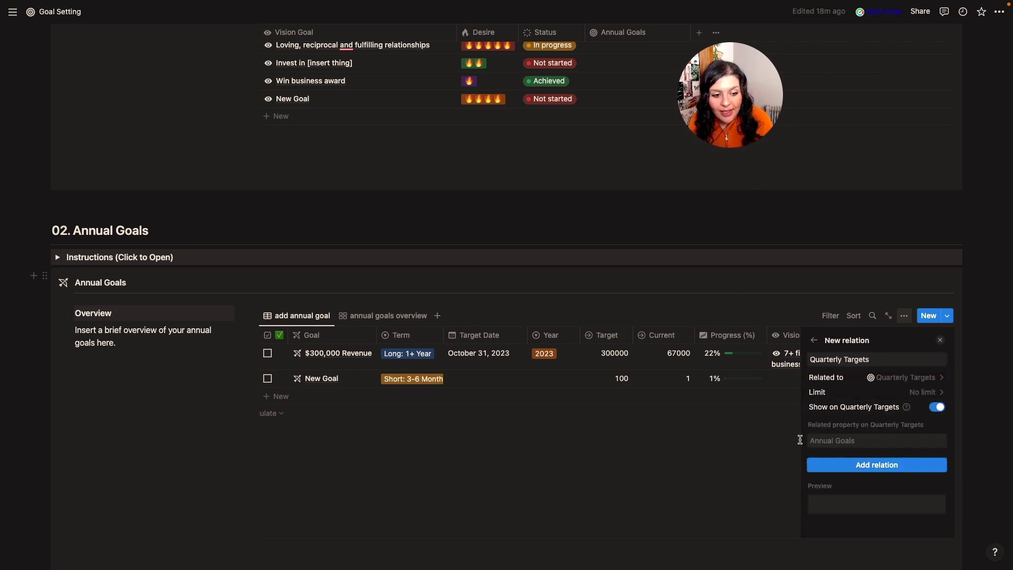
click(846, 470)
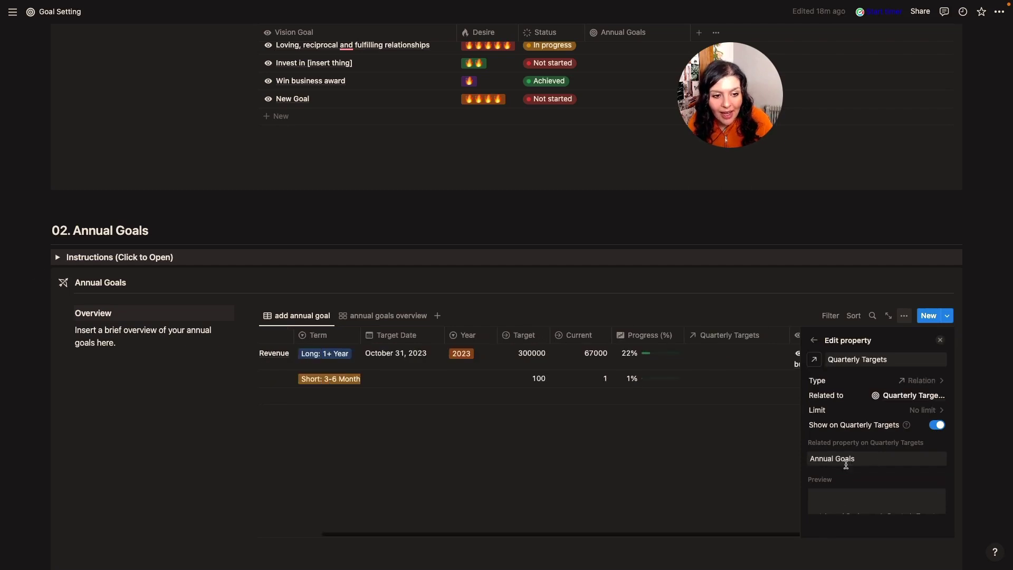
key(Escape)
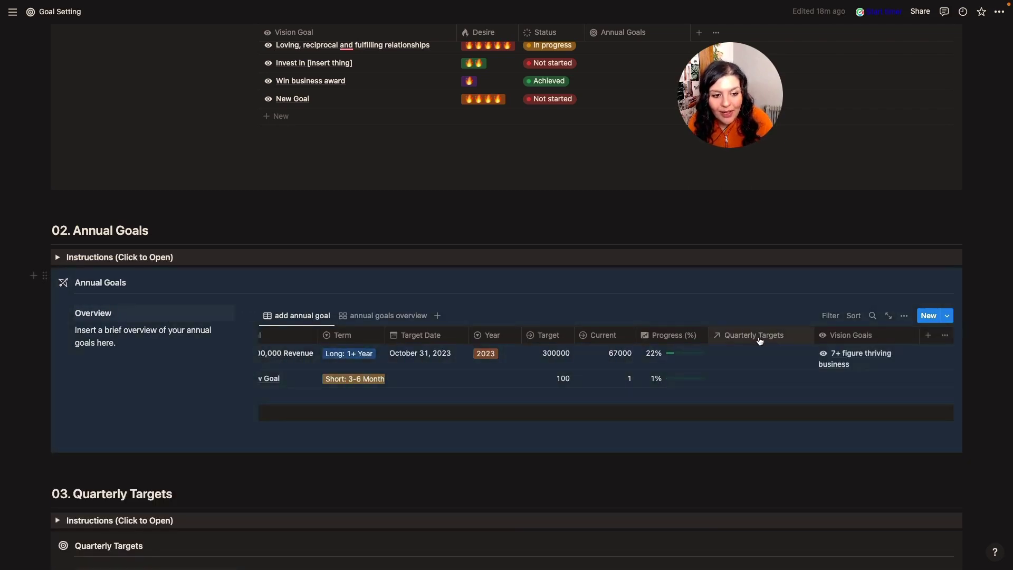
Step: Move the Quarterly Targets property after Vision Goals in the Annual Goals table and give it the target icon
drag(760, 336, 824, 337)
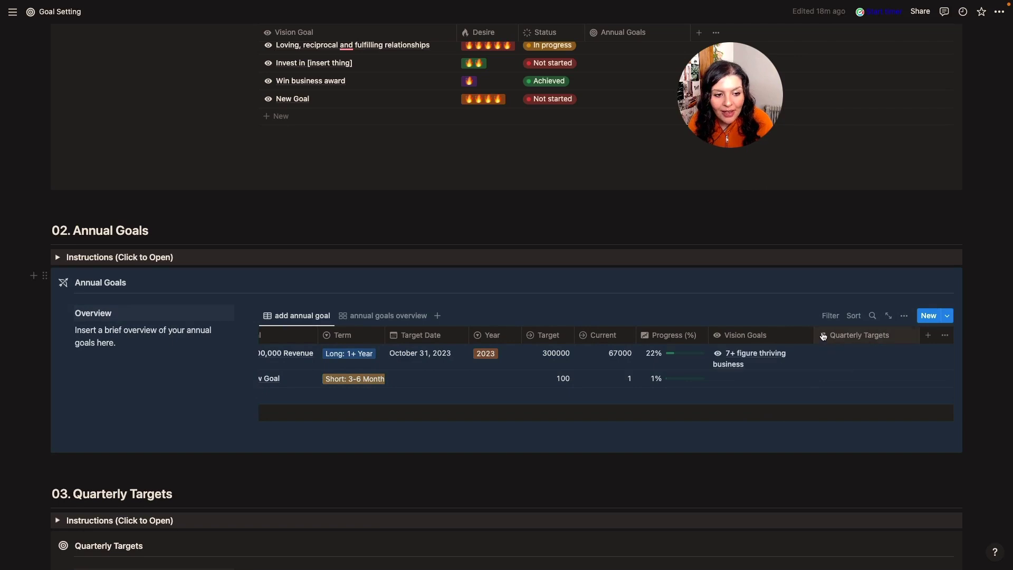
click(824, 336)
click(828, 361)
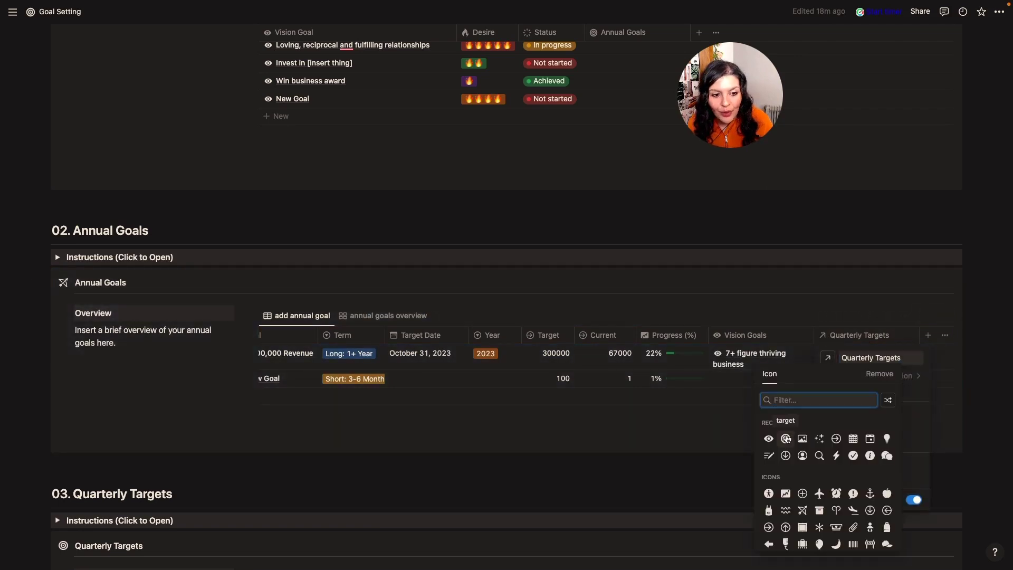
click(785, 438)
key(Escape)
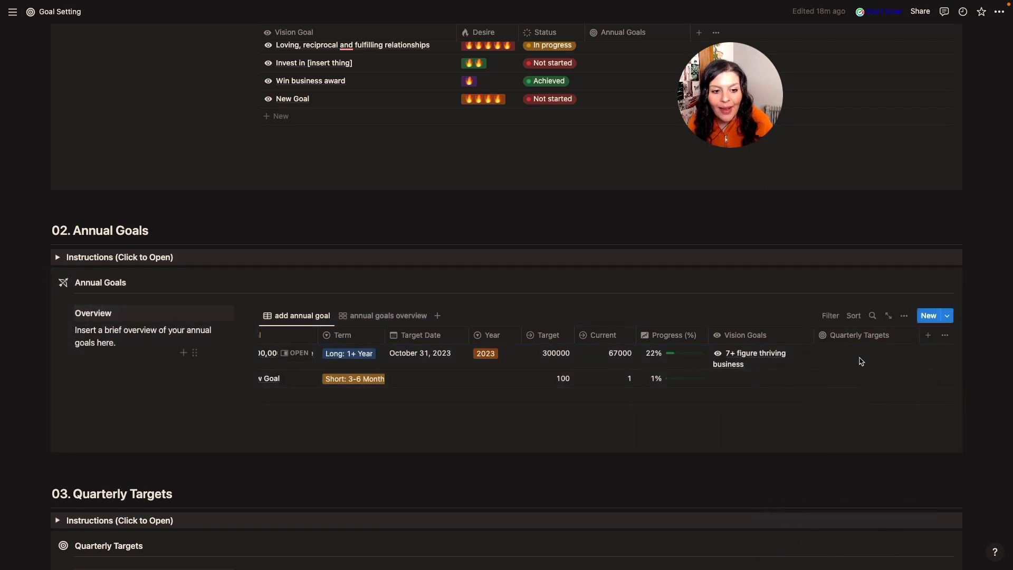
Step: Link New Q1 Target to the $300,000 Revenue annual goal in its Quarterly Targets property
click(861, 361)
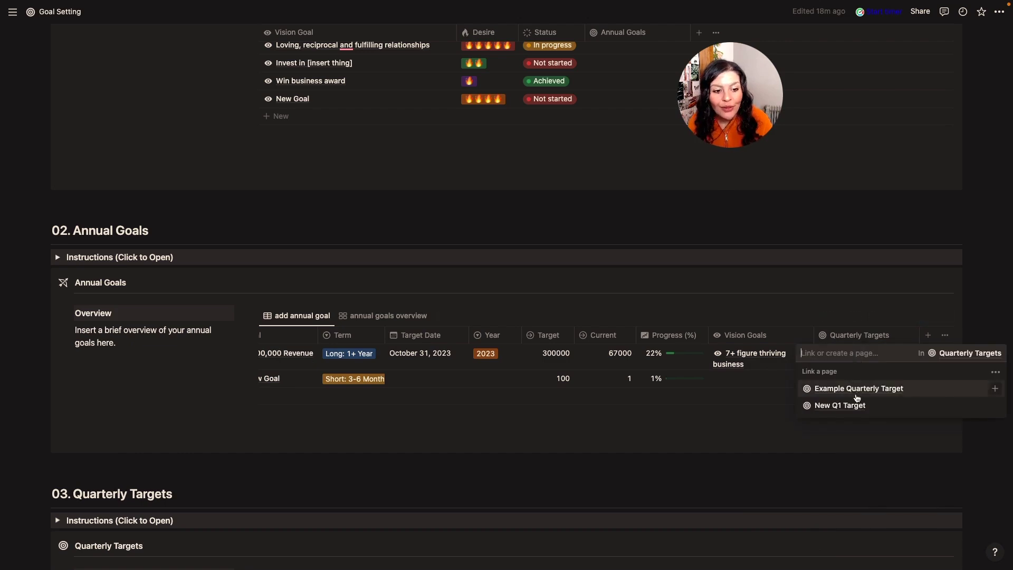
click(855, 405)
key(Escape)
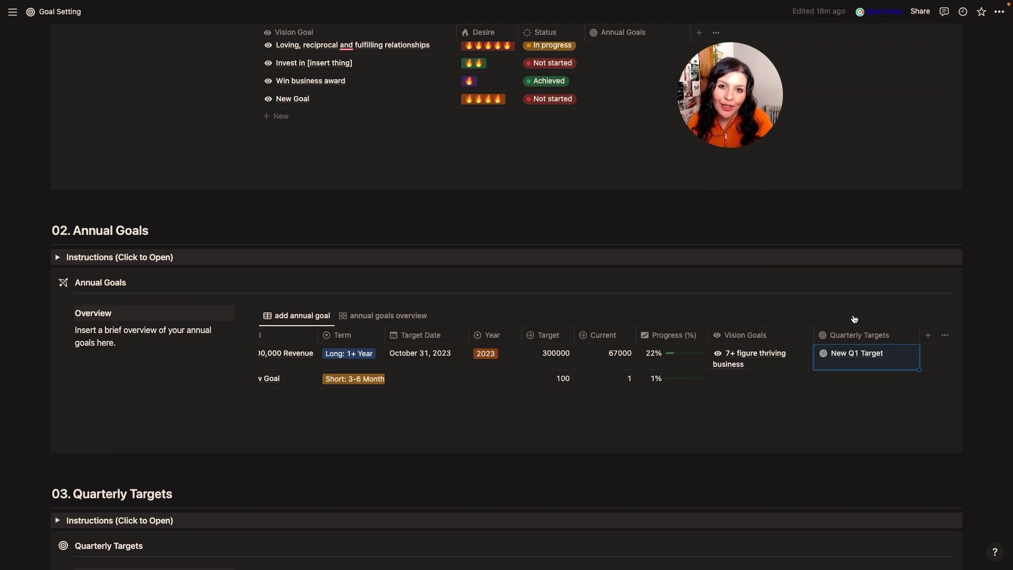
click(854, 317)
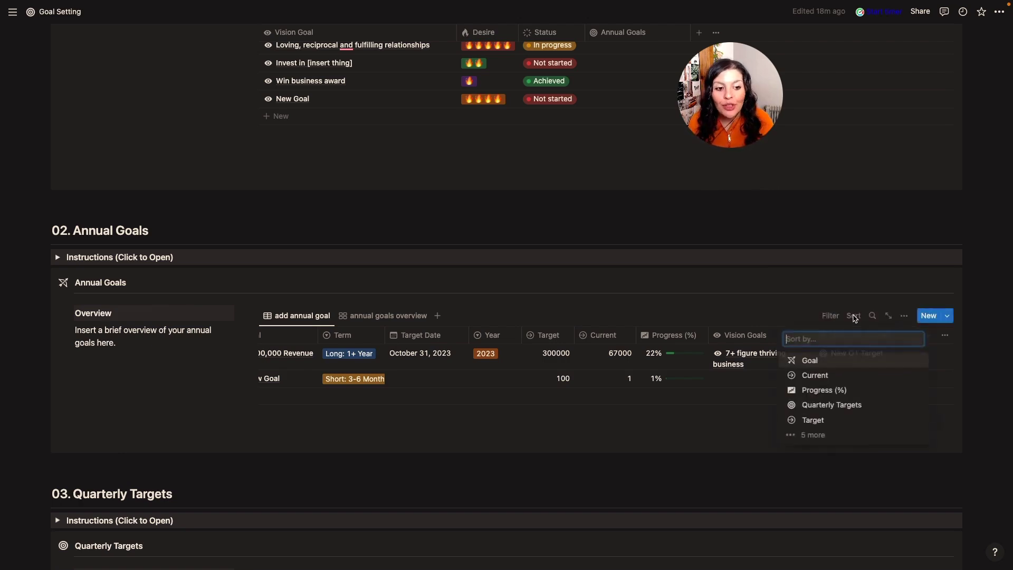
key(Escape)
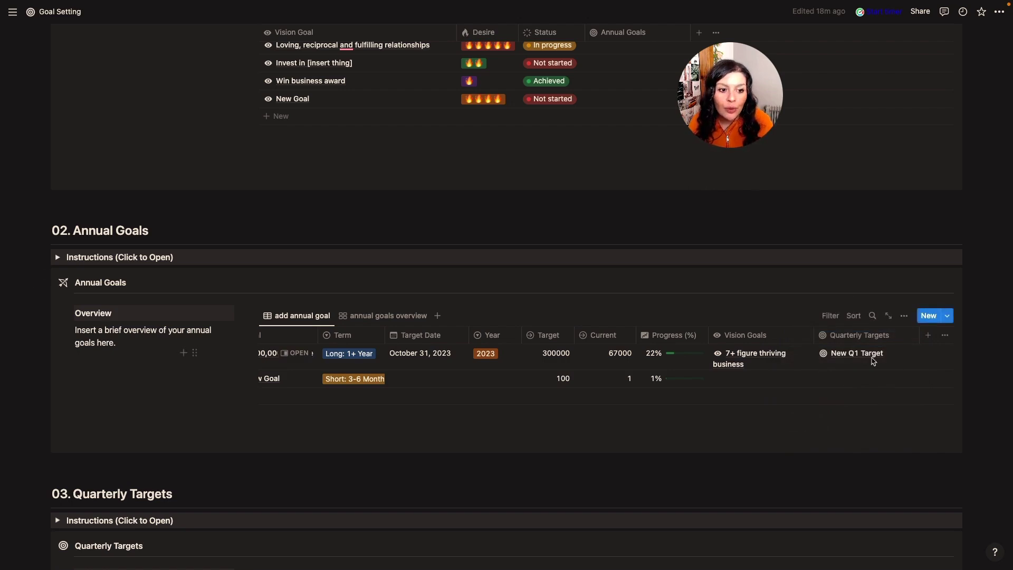
Step: Add a relation property to the Annual Goals table linked to Executive Scorecard, and show the related property on Executive Scorecard
click(928, 335)
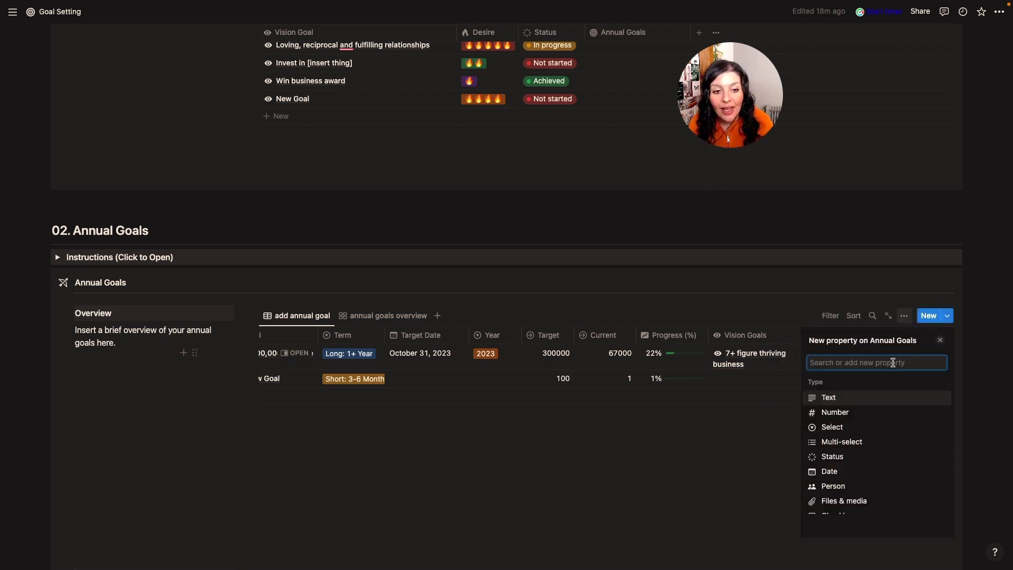
text(rel)
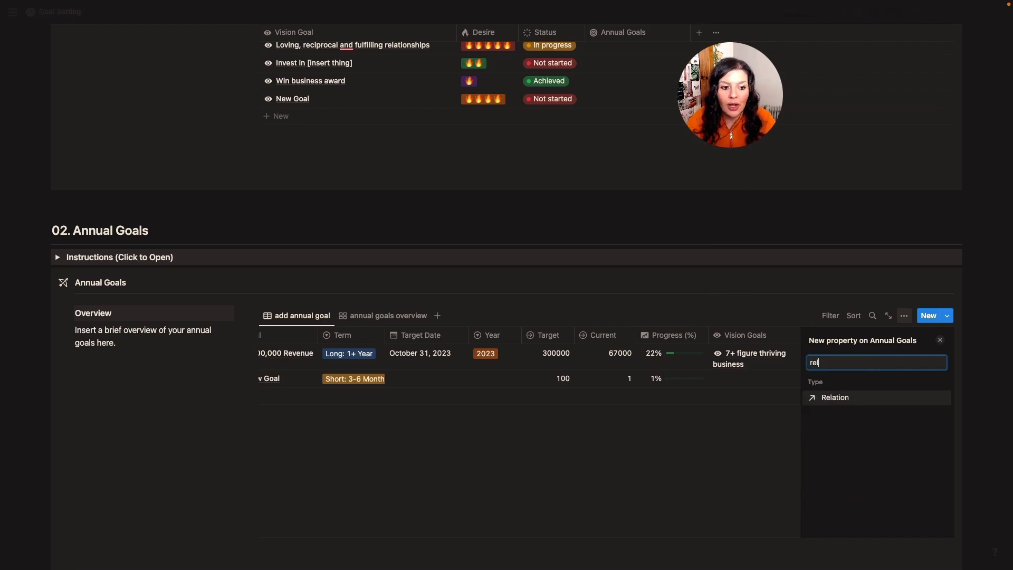
key(Return)
click(875, 406)
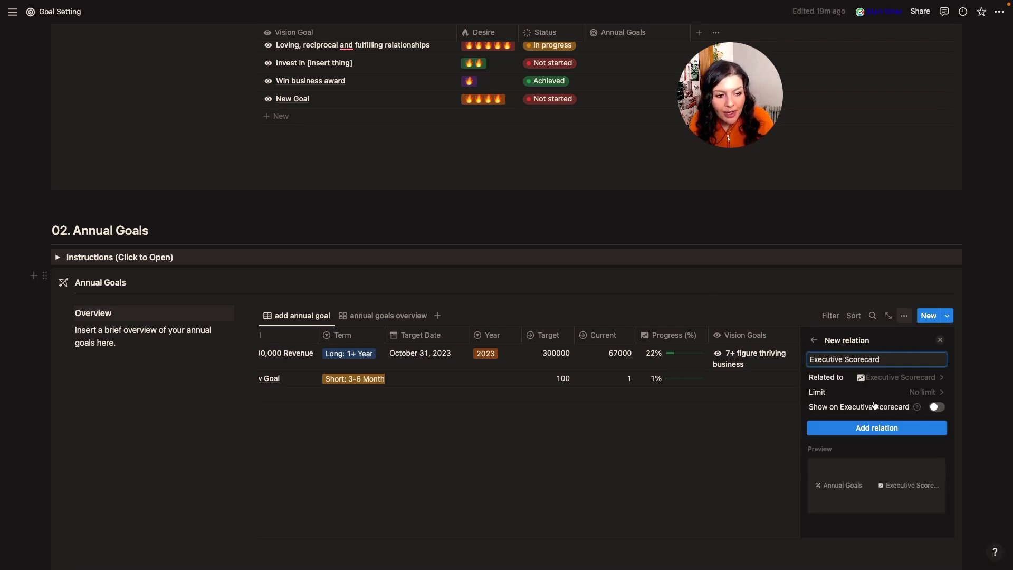
click(936, 406)
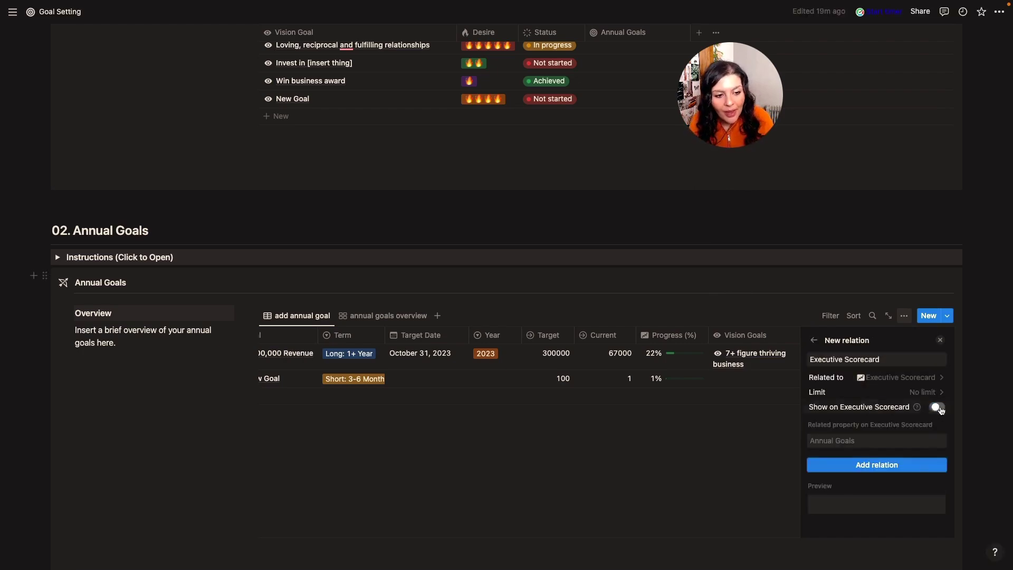
click(865, 465)
Step: Give the Executive Scorecard relation property in the Annual Goals table the line chart icon
click(817, 363)
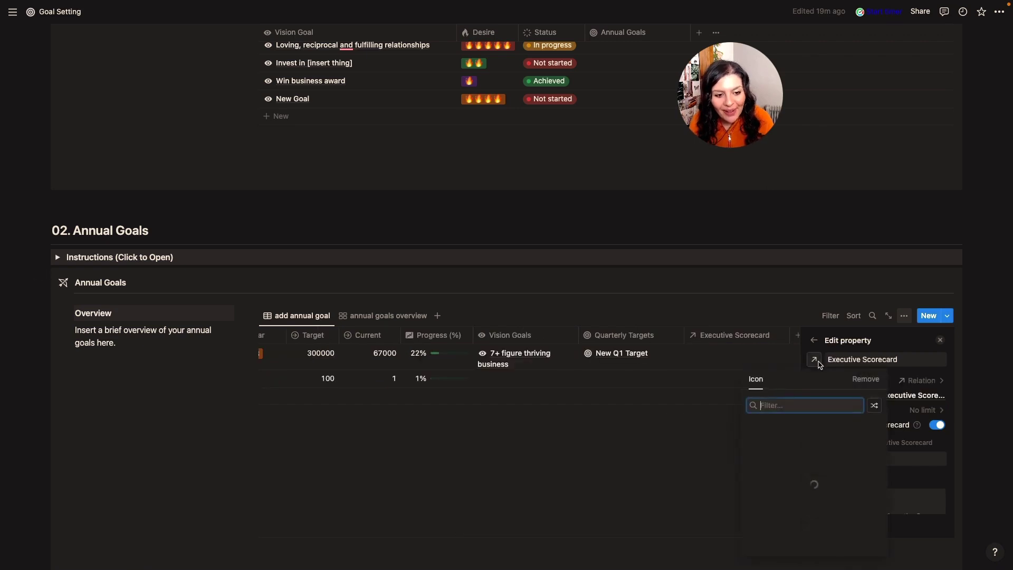
text(cha)
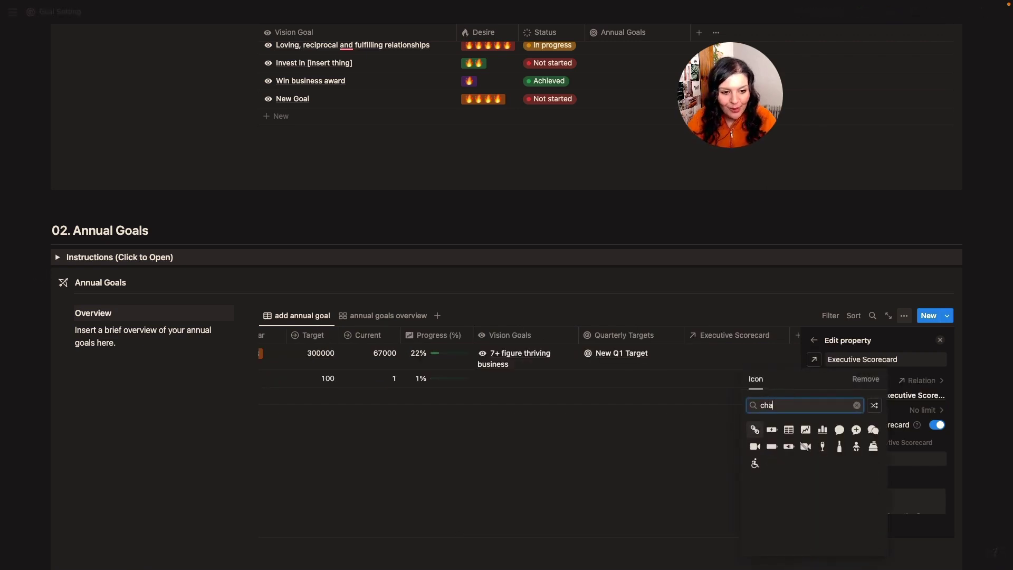
click(805, 429)
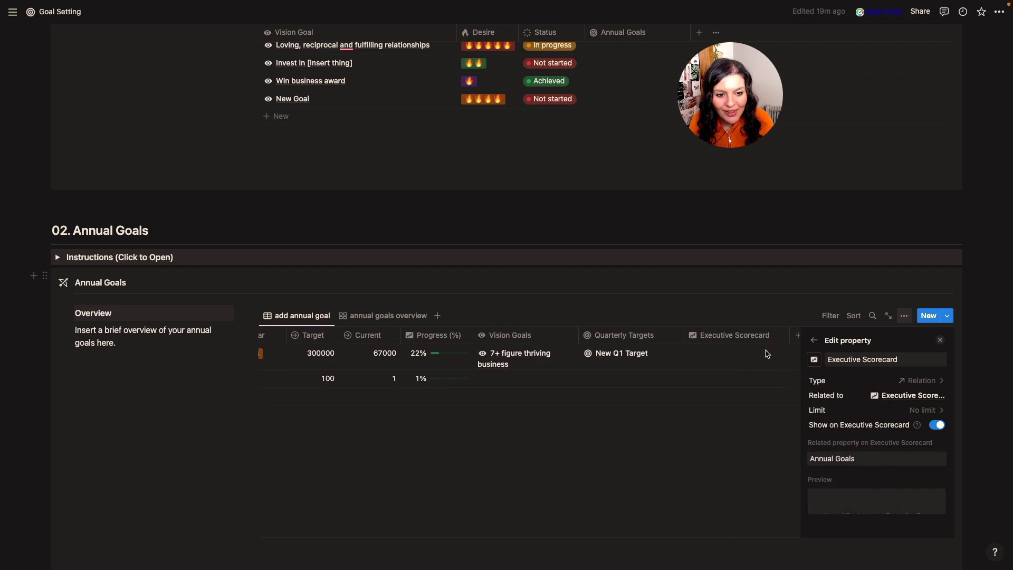
click(757, 313)
Step: Search for "jan" among the Executive Scorecard pages available to link to the $300,000 Revenue goal, and close the page choices
click(859, 357)
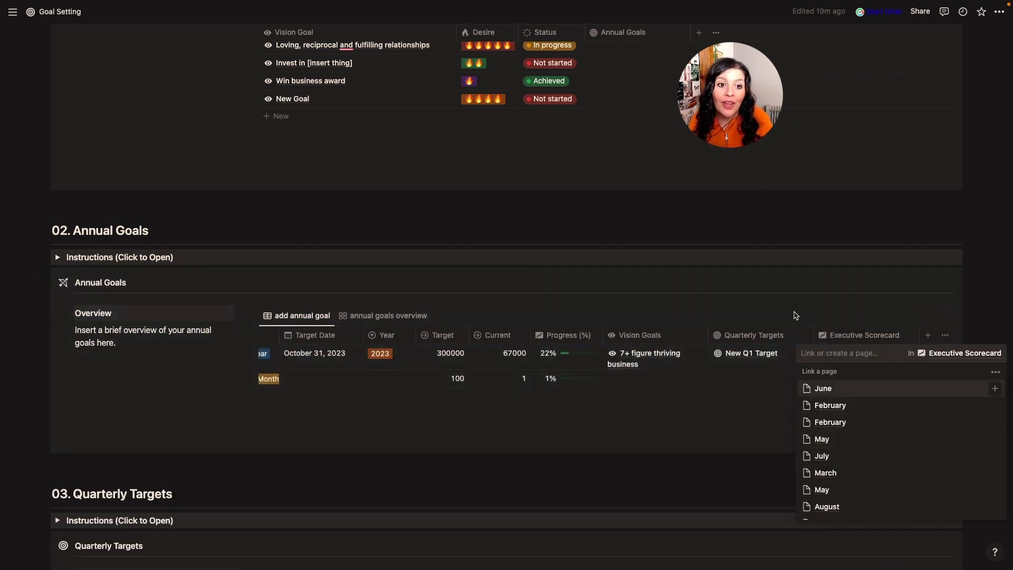
key(Escape)
scroll(667, 366, left, 6)
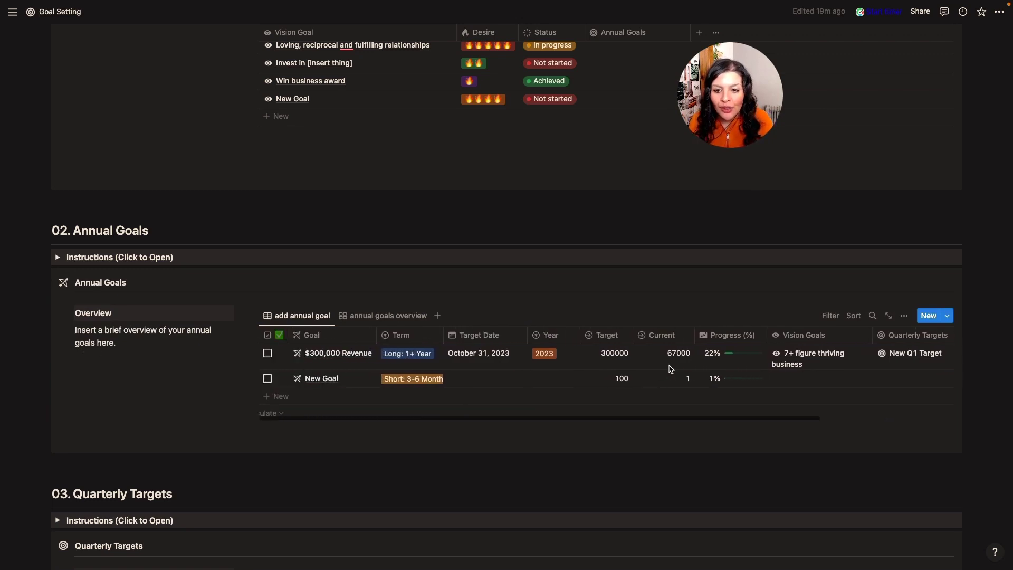
scroll(657, 364, right, 6)
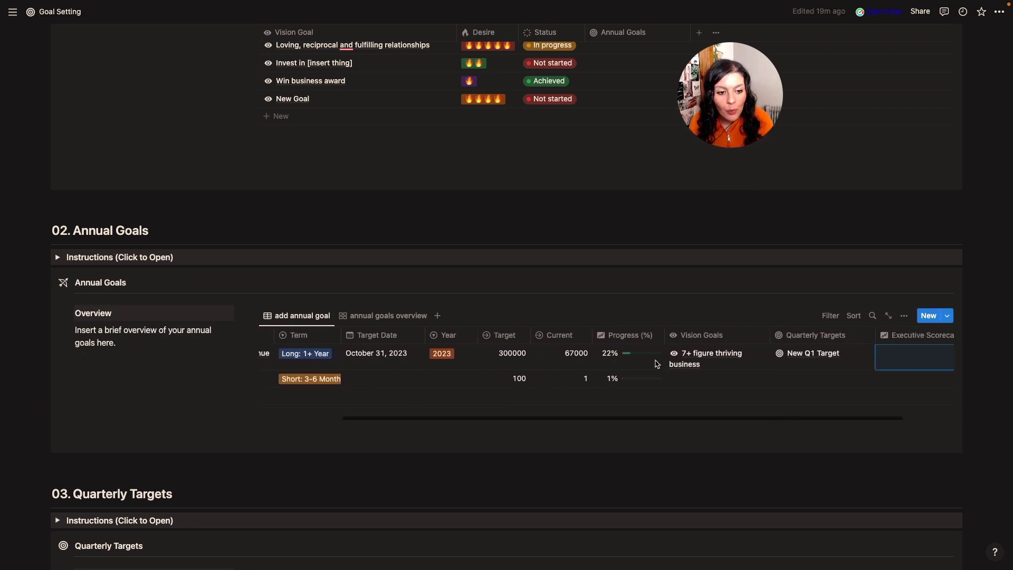
click(835, 353)
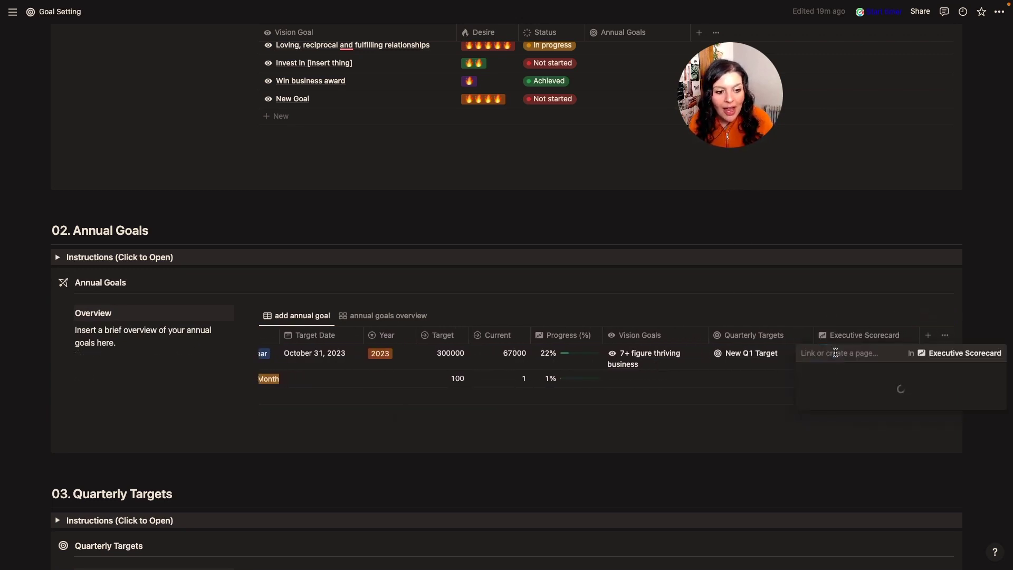
text(jan)
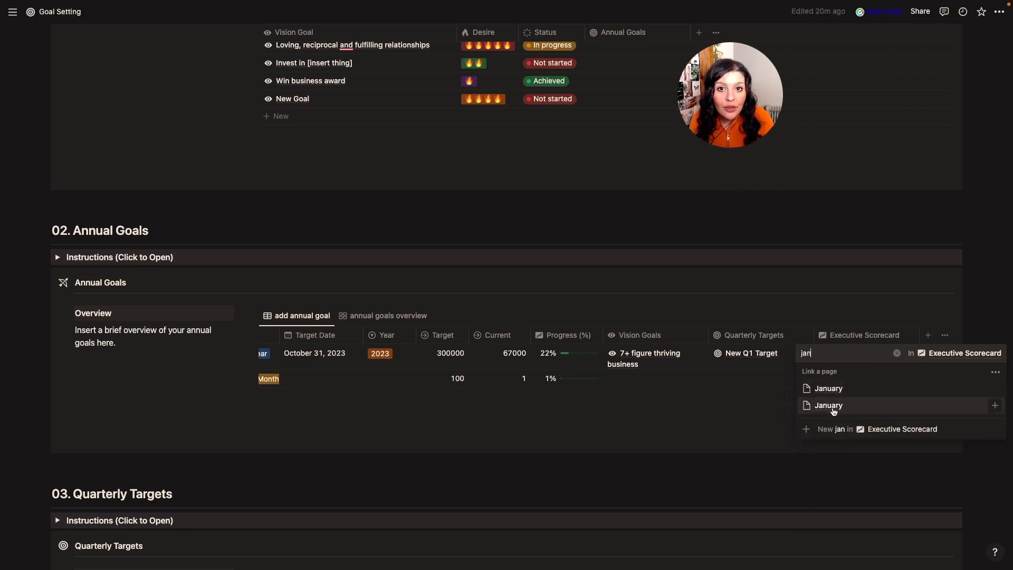
key(Escape)
Step: Rename the January entry in the 2023 scorecard as January 2023
scroll(662, 471, down, 9)
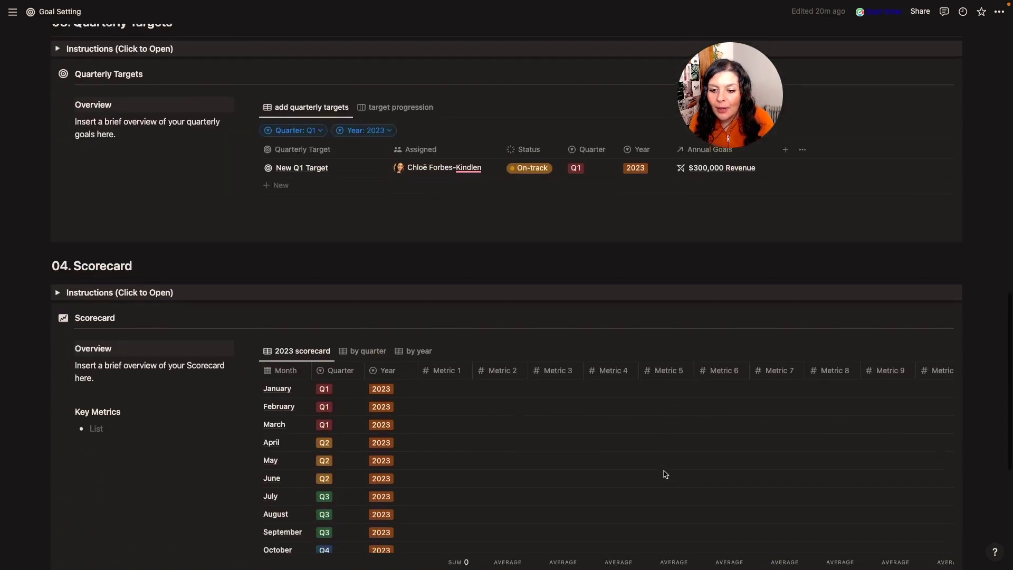
click(269, 375)
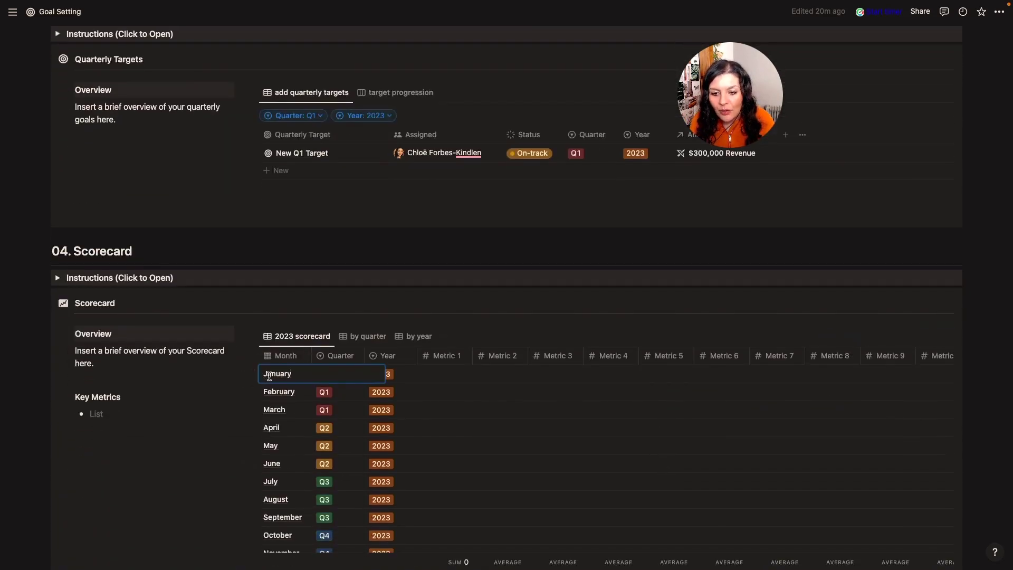
text(2022)
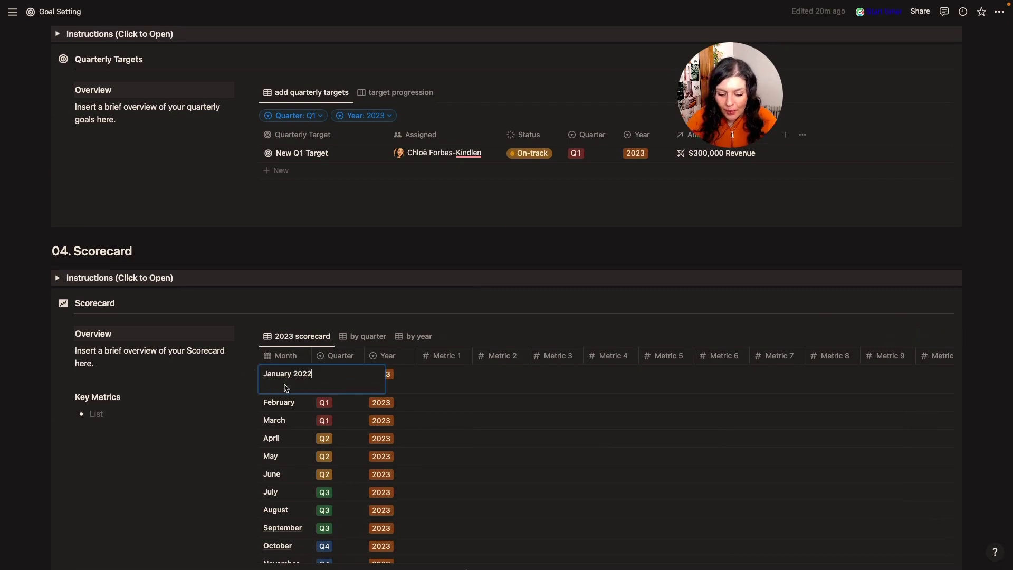
key(BackSpace)
text(3)
key(Escape)
Step: Link the January 2023 scorecard page to the $300,000 Revenue goal through its Executive Scorecard relation in Annual Goals
scroll(662, 313, up, 2)
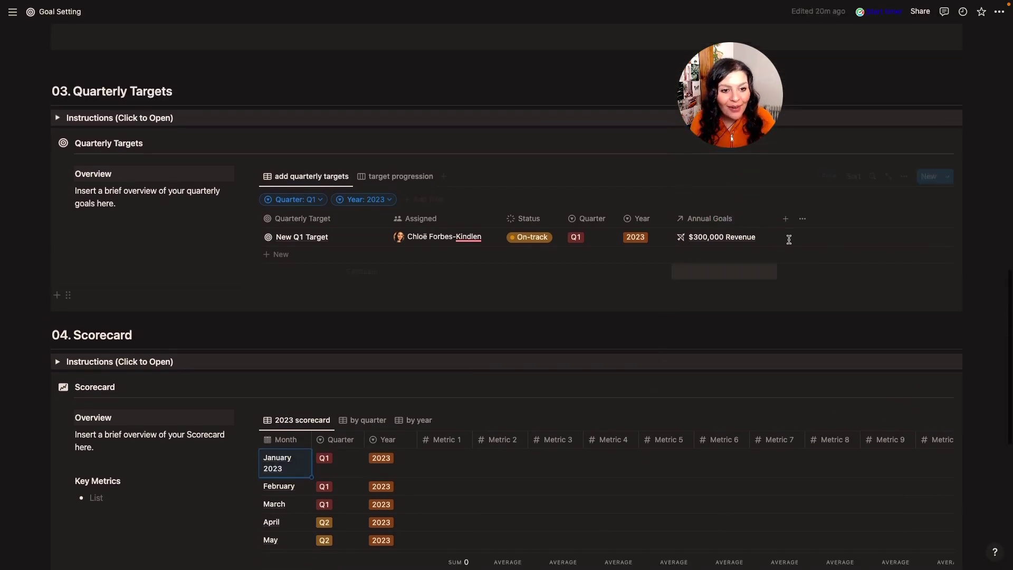
scroll(787, 238, up, 5)
click(838, 217)
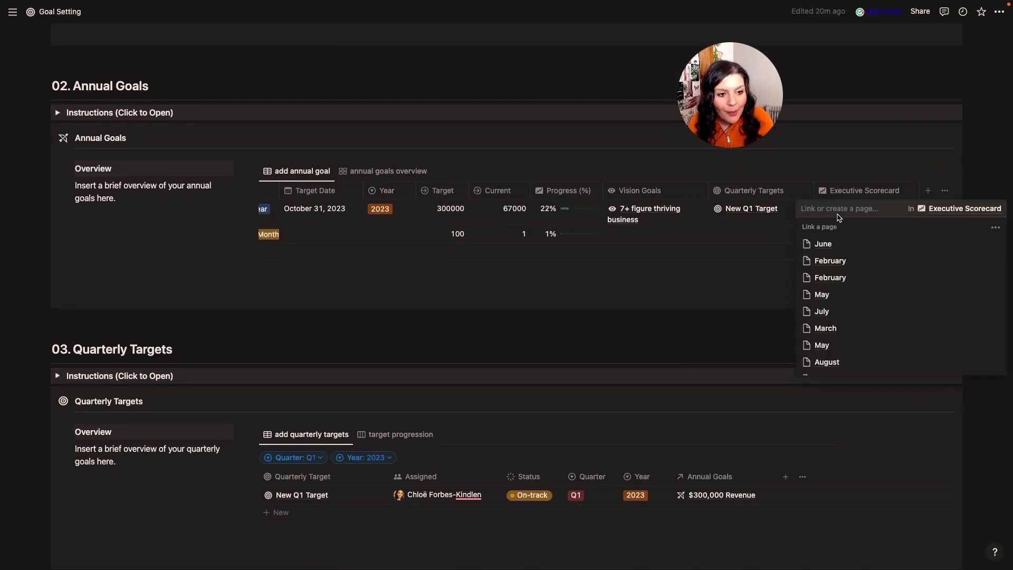
text(jan)
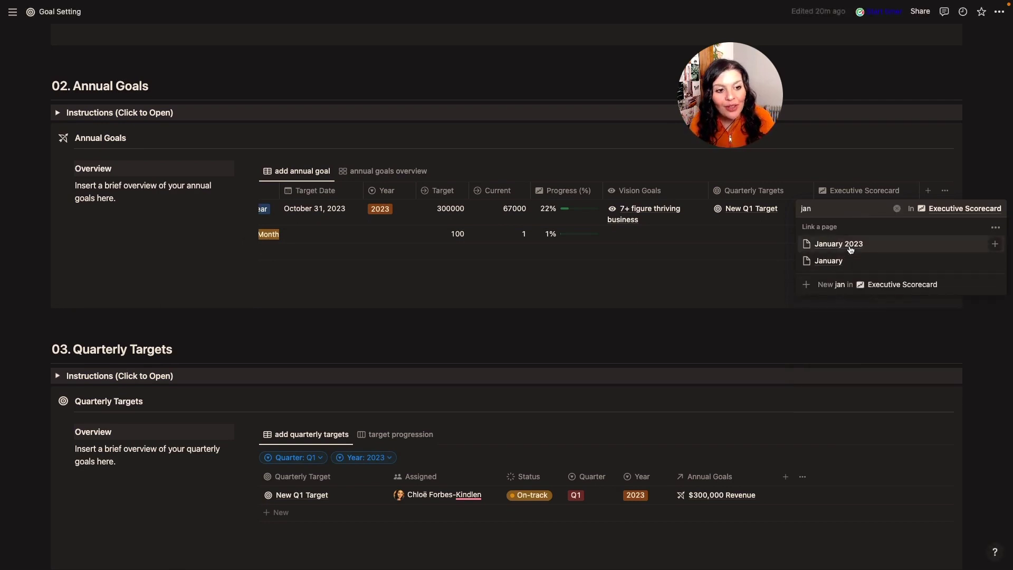
click(850, 251)
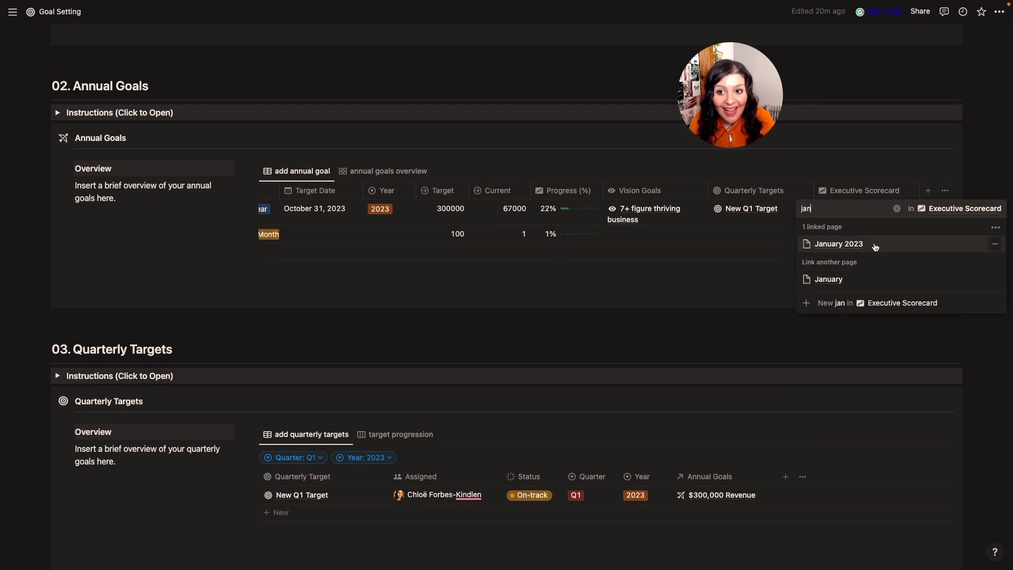
key(Escape)
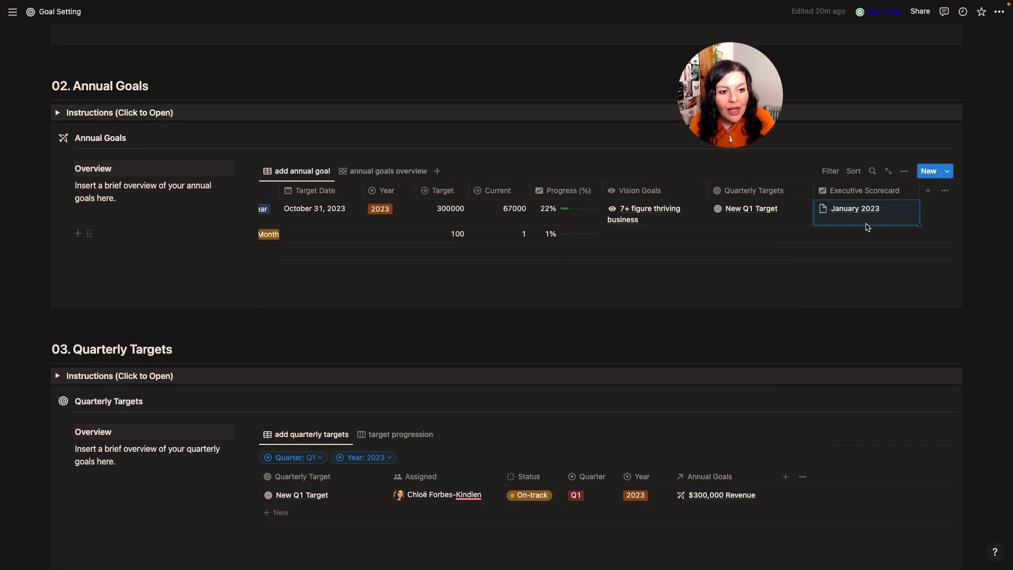
click(869, 218)
key(Escape)
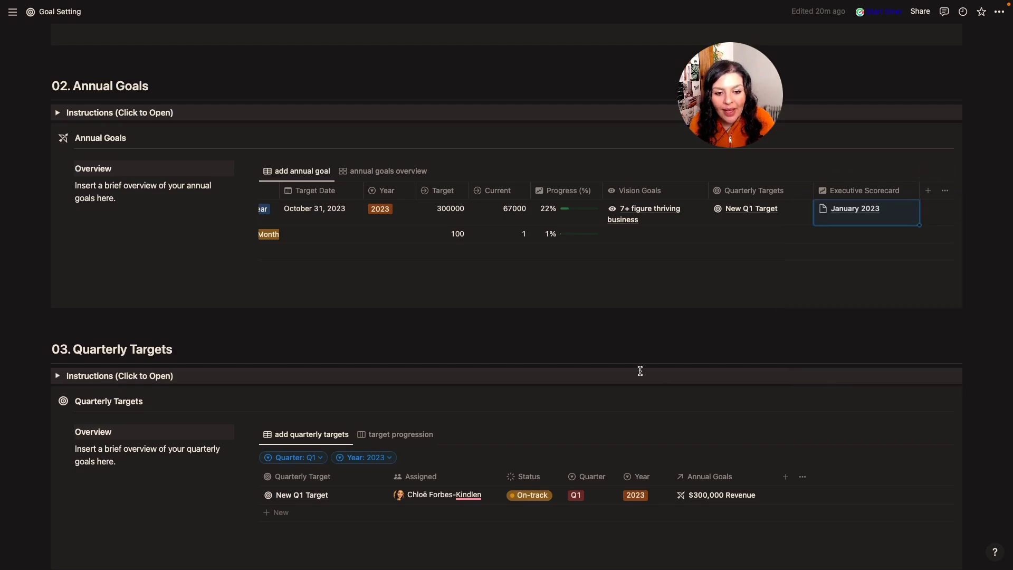
Step: Rename the February and March entries in the 2023 scorecard as February 2023 and March 2023
scroll(639, 369, down, 10)
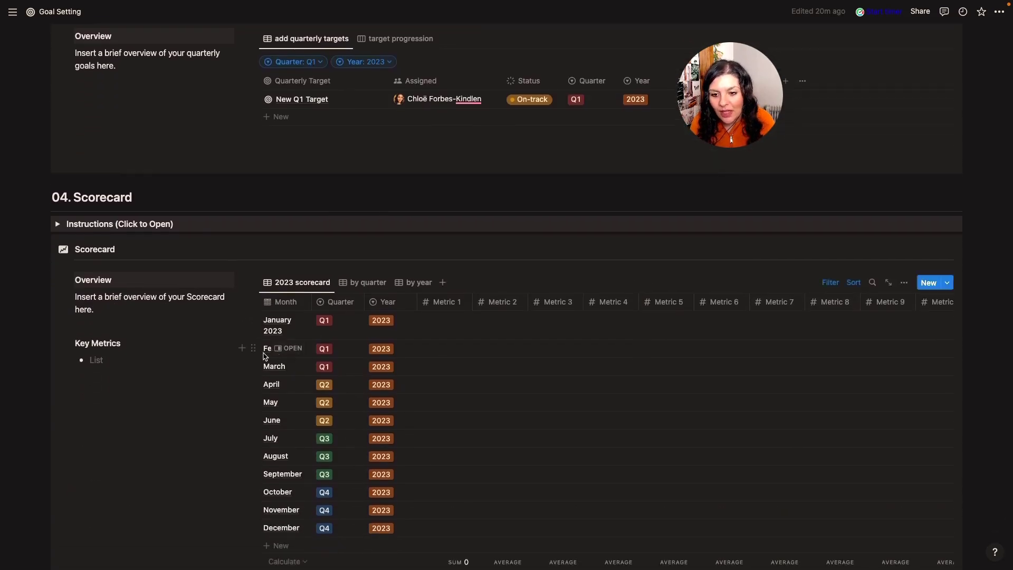
click(263, 352)
text(2023)
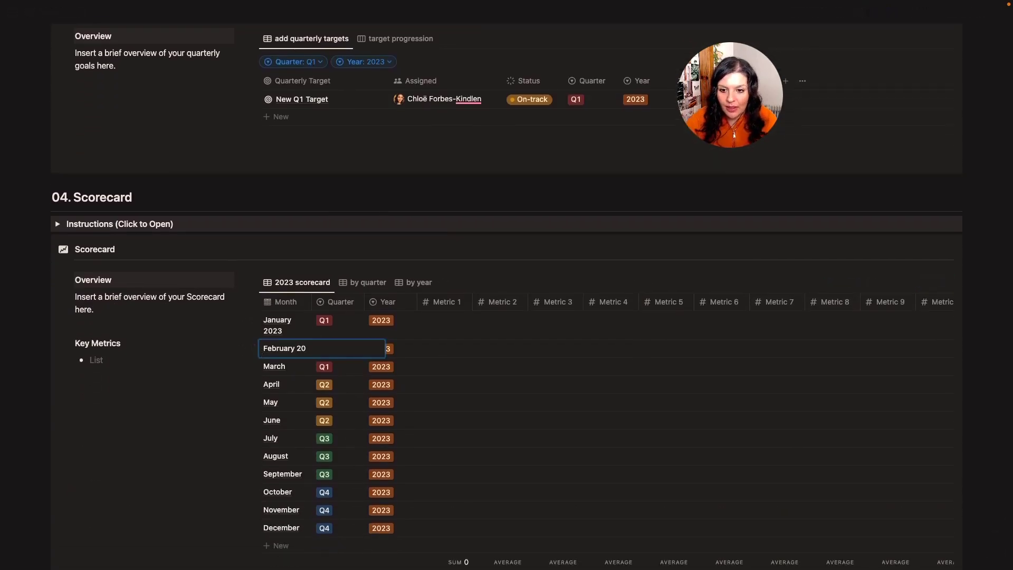
click(295, 376)
text(202)
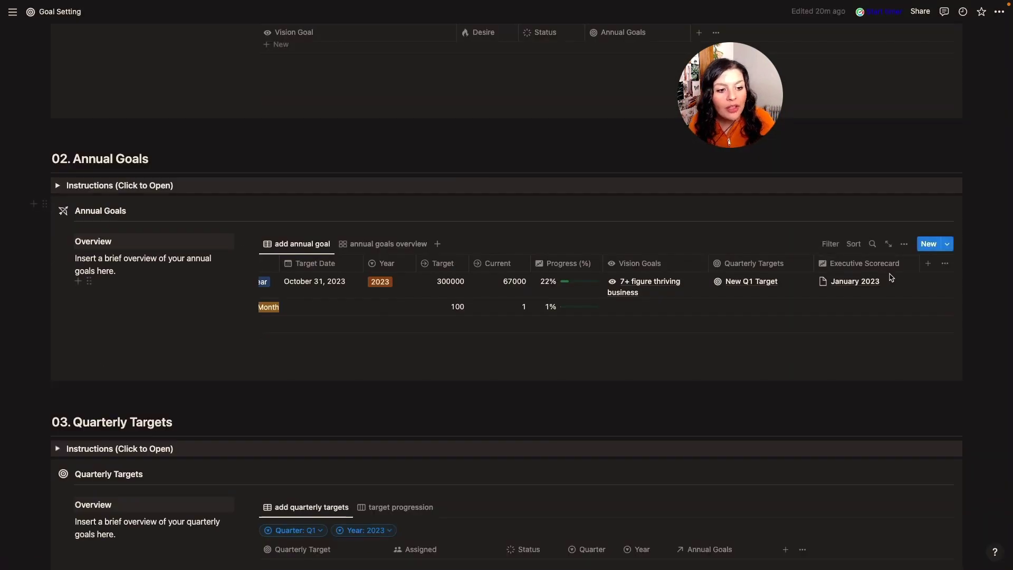
Step: Link the February 2023 and March 2023 scorecard pages to the $300,000 Revenue goal as well
click(889, 278)
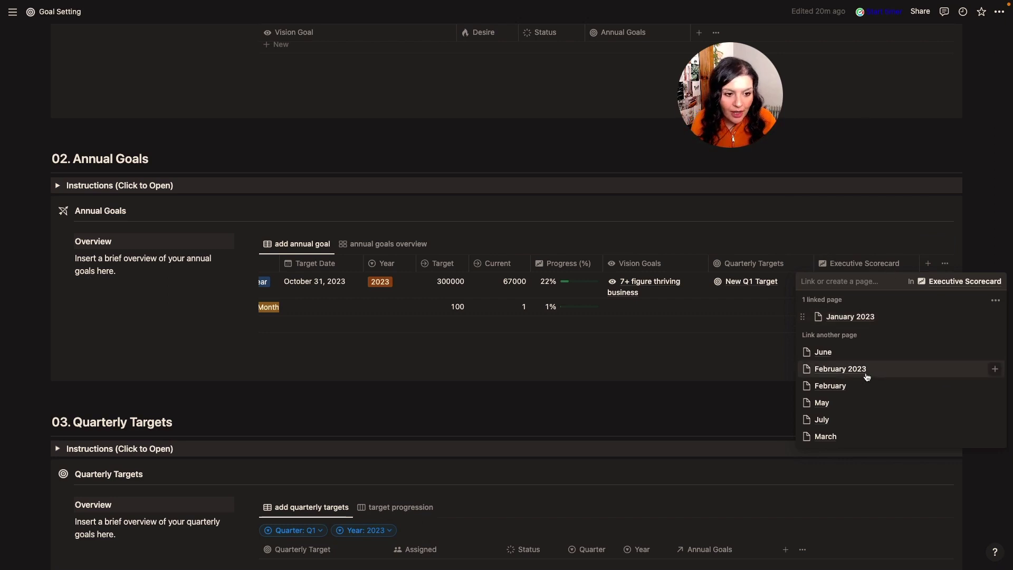
click(865, 372)
text(mar)
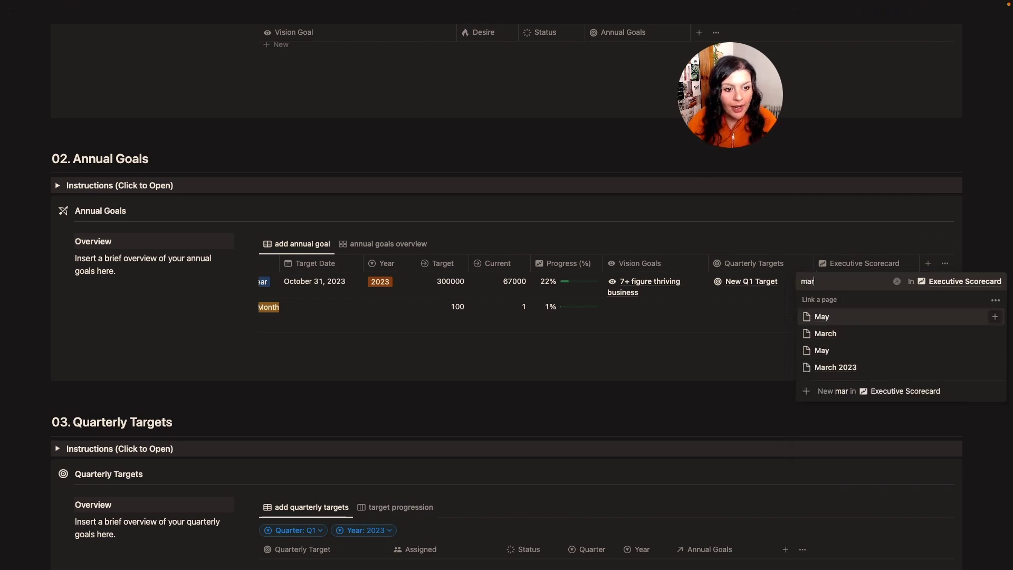
key(Return)
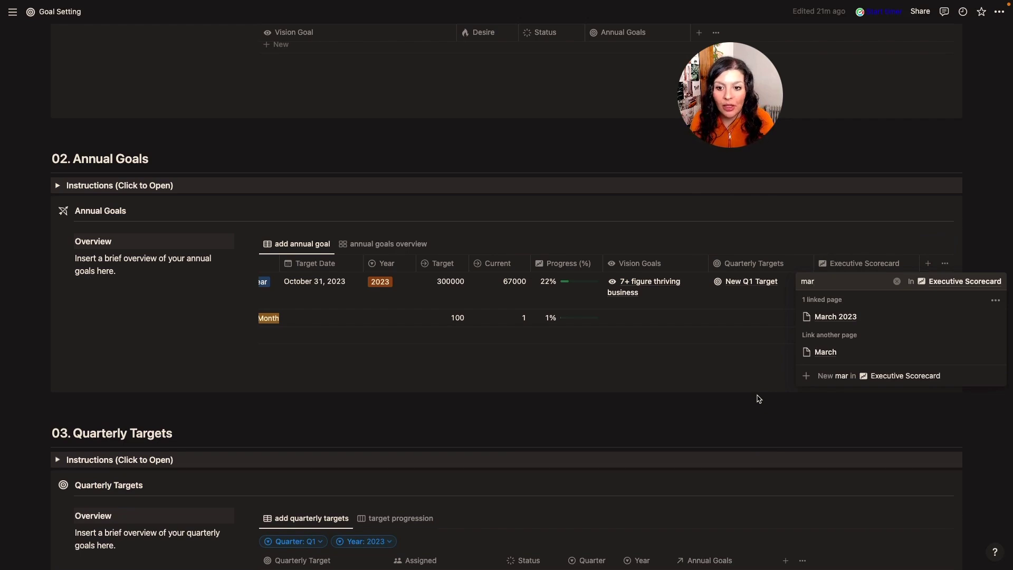
click(758, 398)
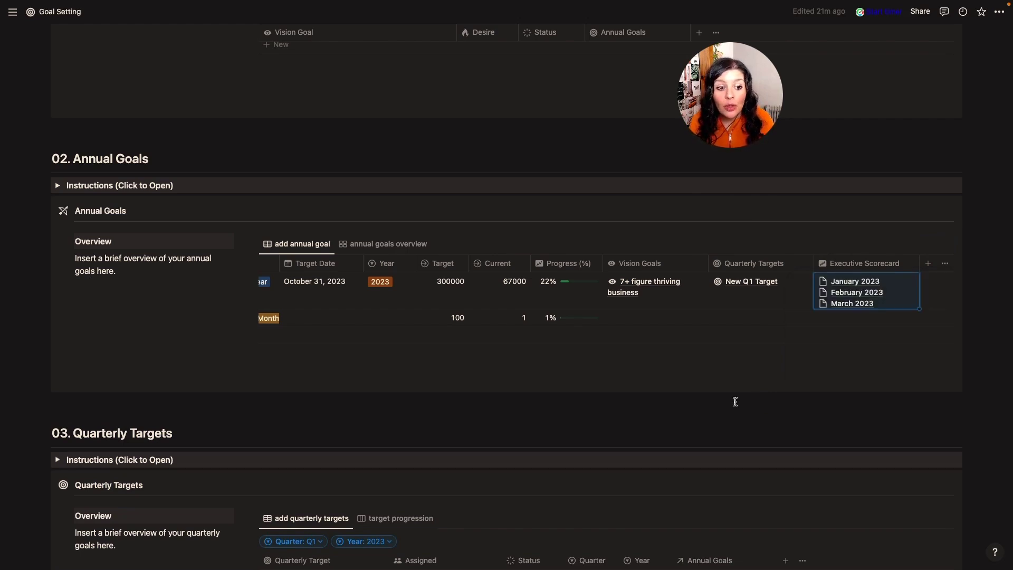
Step: Widen the Month column of the 2023 scorecard so that the month names fit on one line
scroll(735, 402, down, 8)
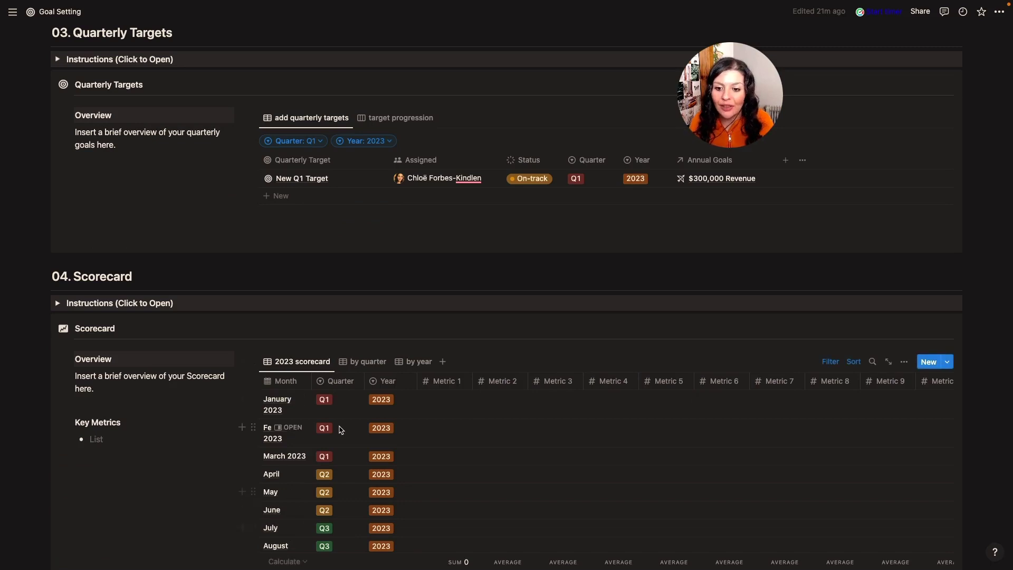
mouse_move(353, 381)
mouse_down()
mouse_move(373, 378)
mouse_move(347, 371)
mouse_up()
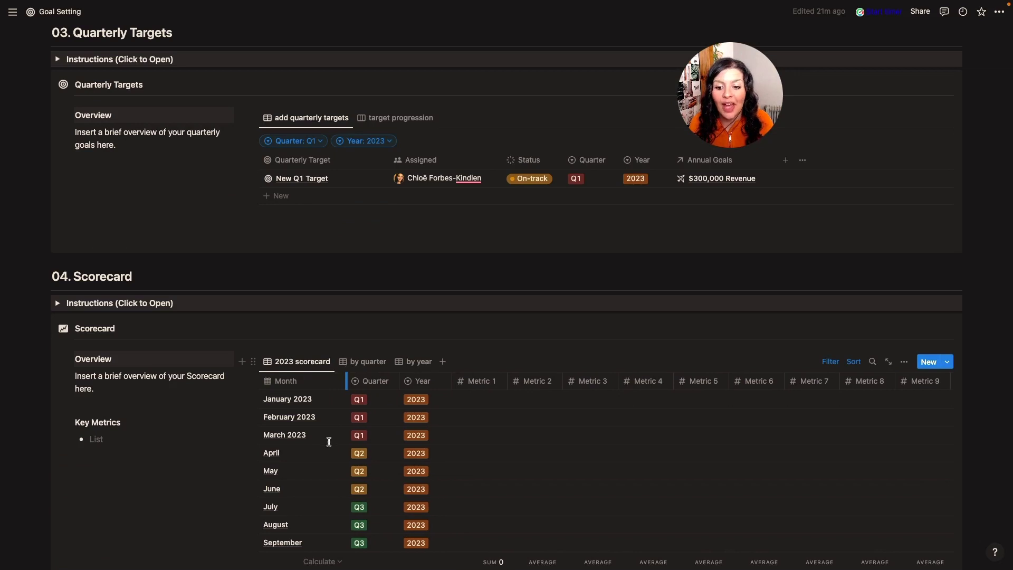
scroll(327, 442, down, 3)
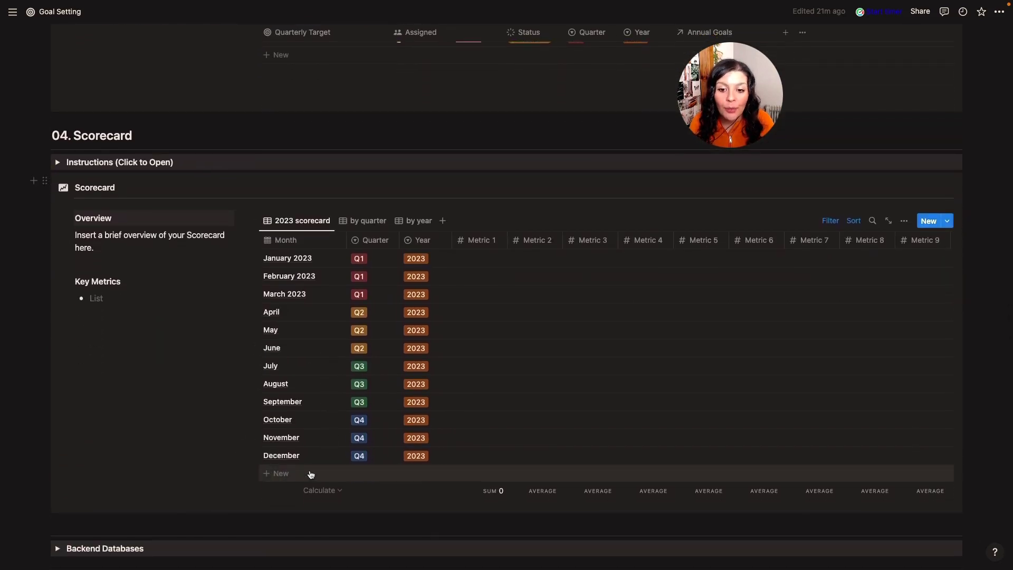
Step: Move the Annual Goals column of the 2023 scorecard from after Metric 10 to between Year and Metric 1
scroll(732, 307, up, 10)
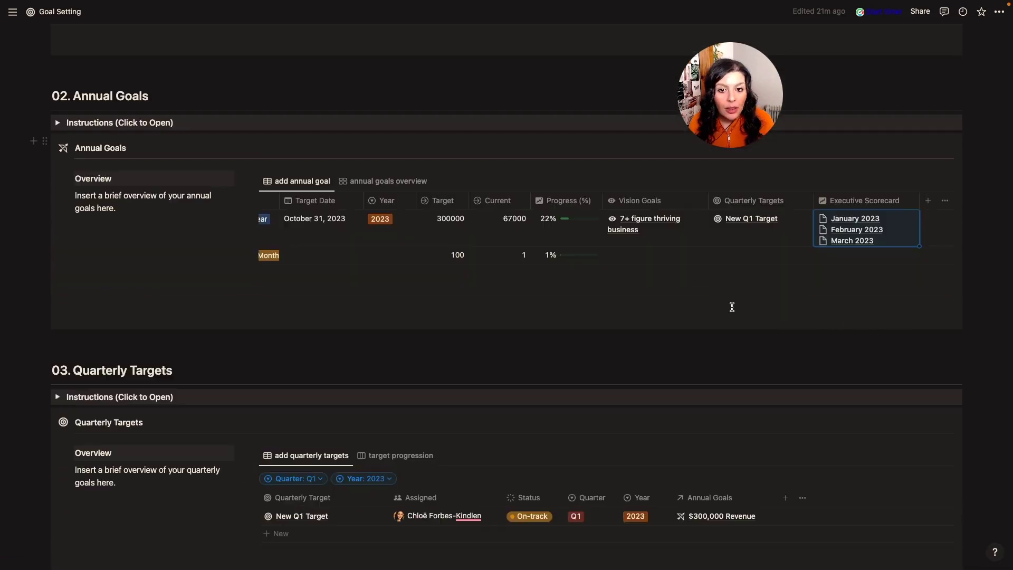
scroll(762, 261, down, 3)
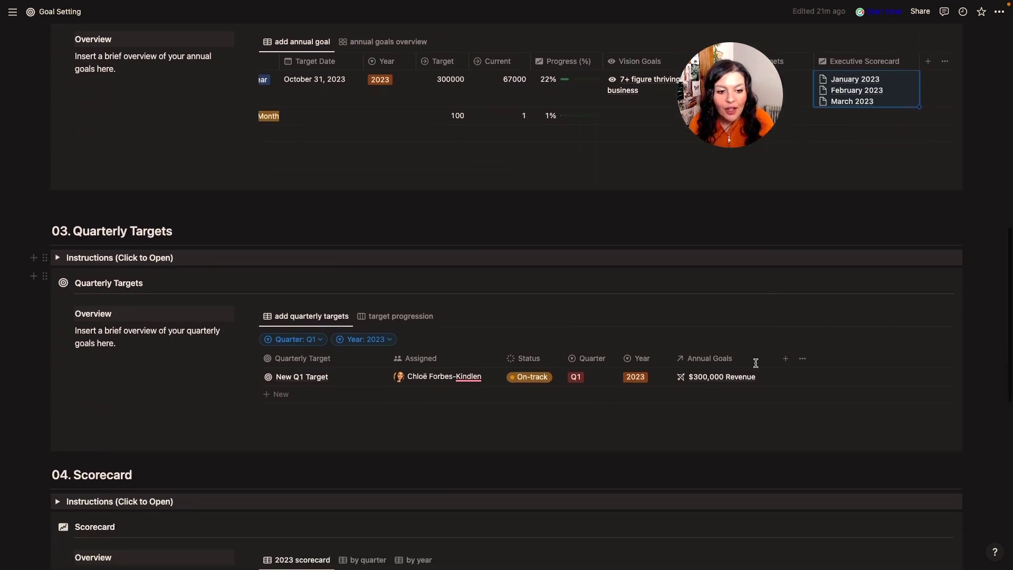
scroll(737, 398, down, 2)
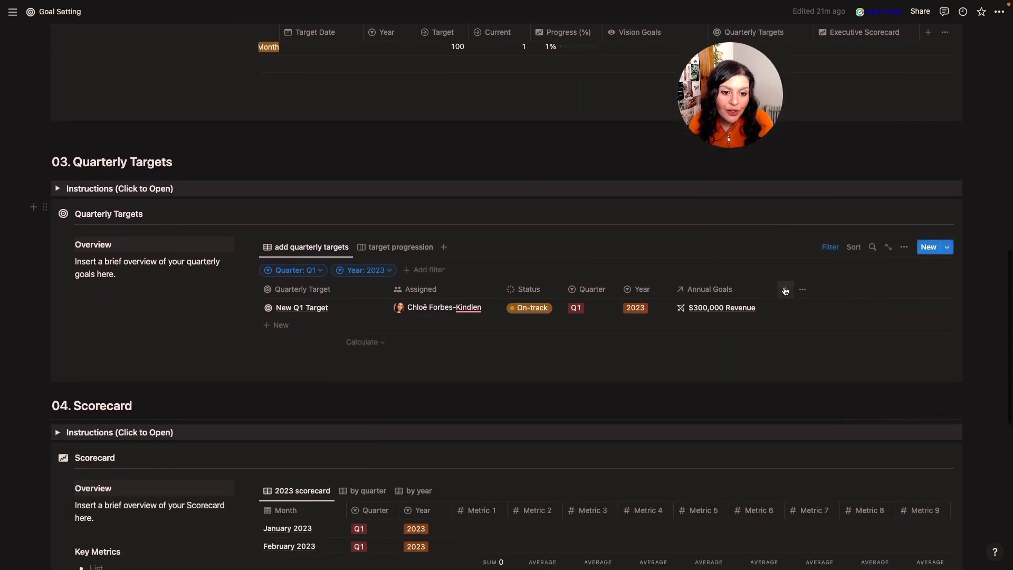
scroll(785, 286, down, 2)
scroll(784, 287, down, 1)
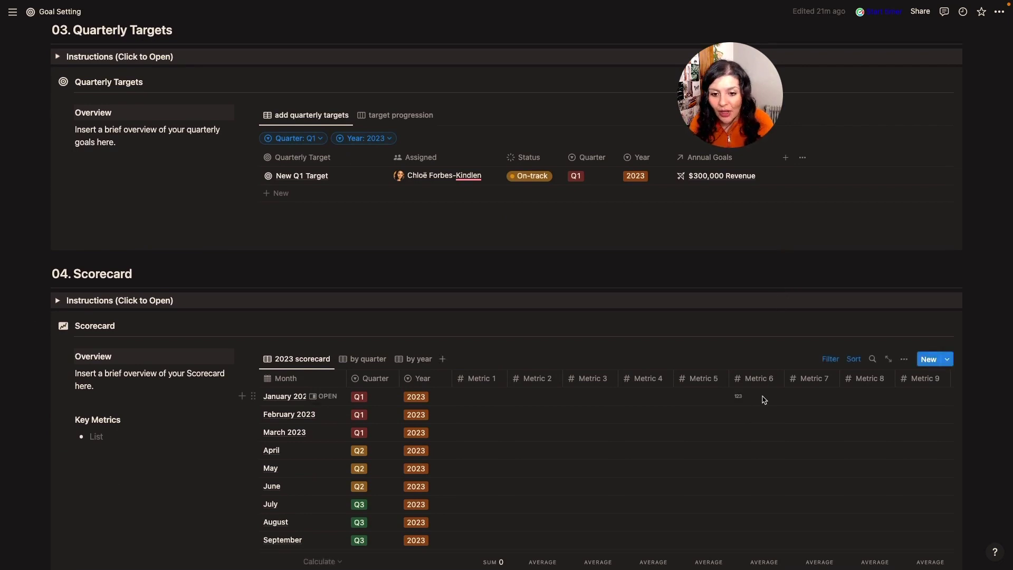
scroll(763, 399, right, 3)
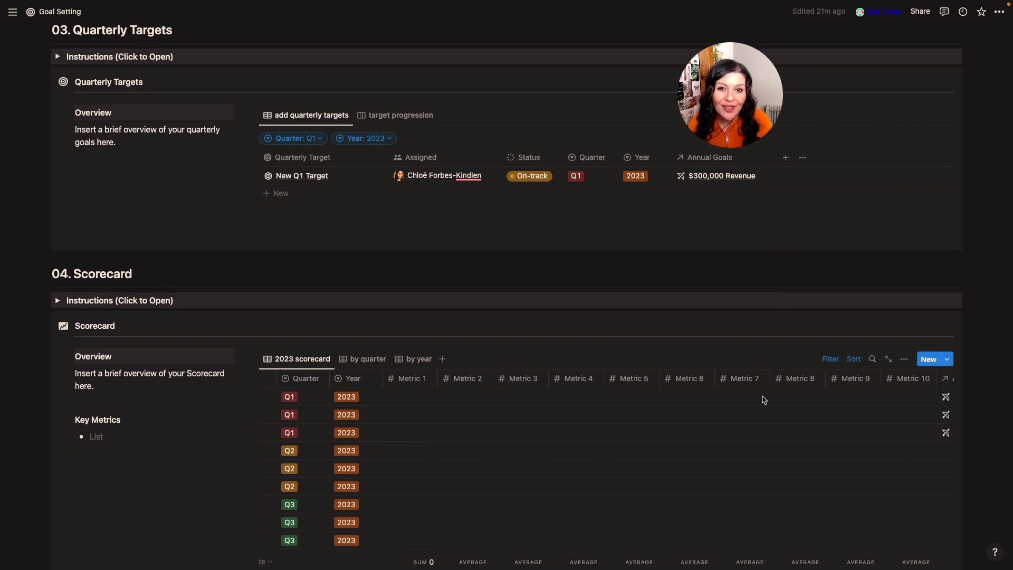
scroll(763, 399, right, 3)
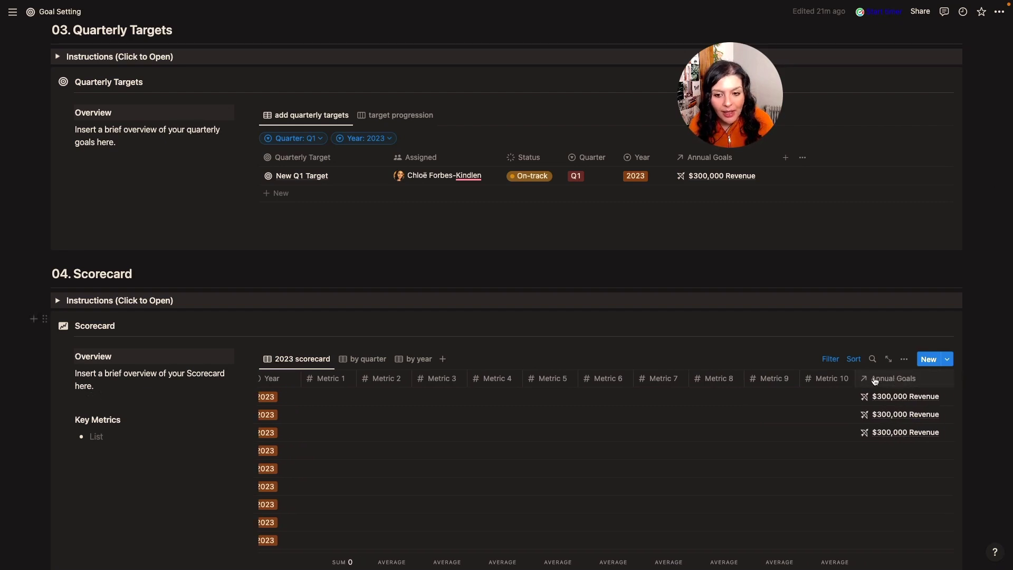
drag(895, 381, 312, 382)
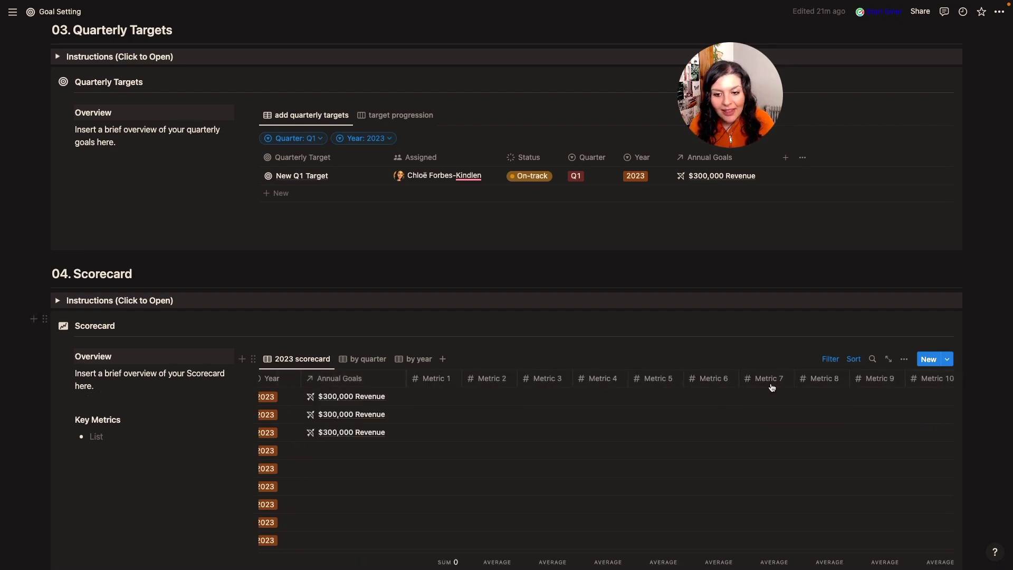
Step: Reorder the 2023 scorecard's properties so that Annual Goals comes directly after Month and before Quarter
click(901, 362)
click(927, 150)
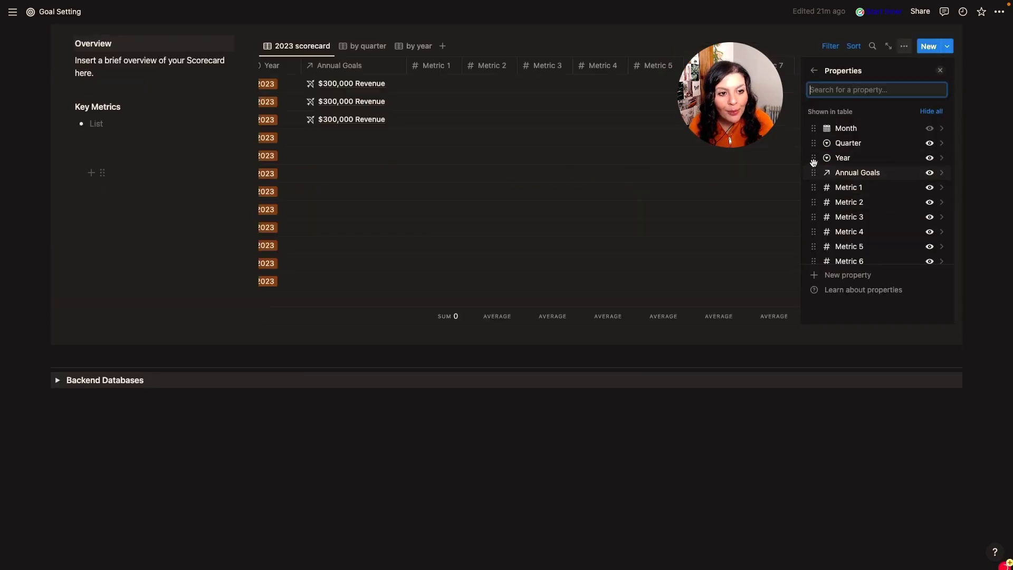
drag(814, 164, 814, 143)
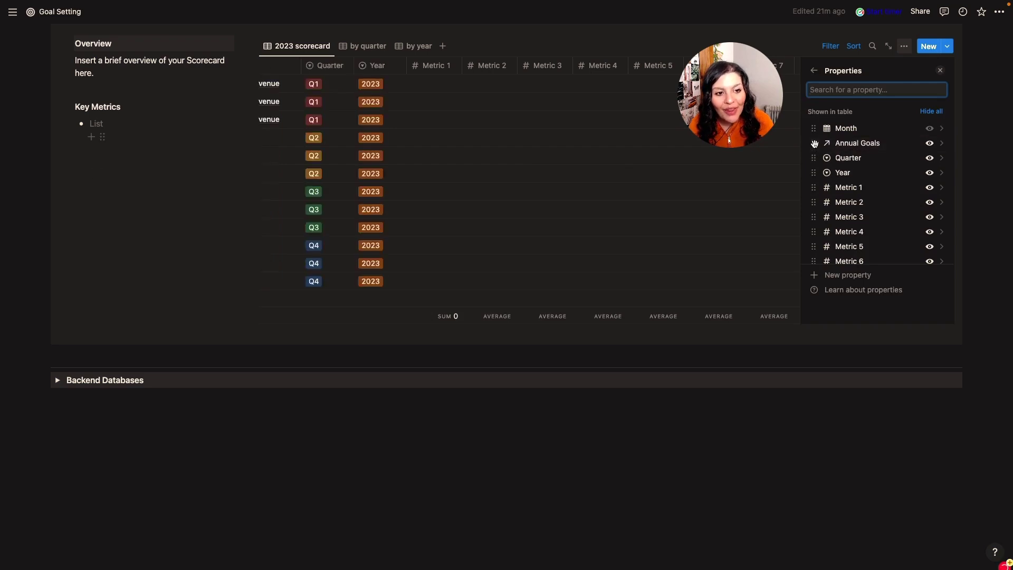
click(649, 355)
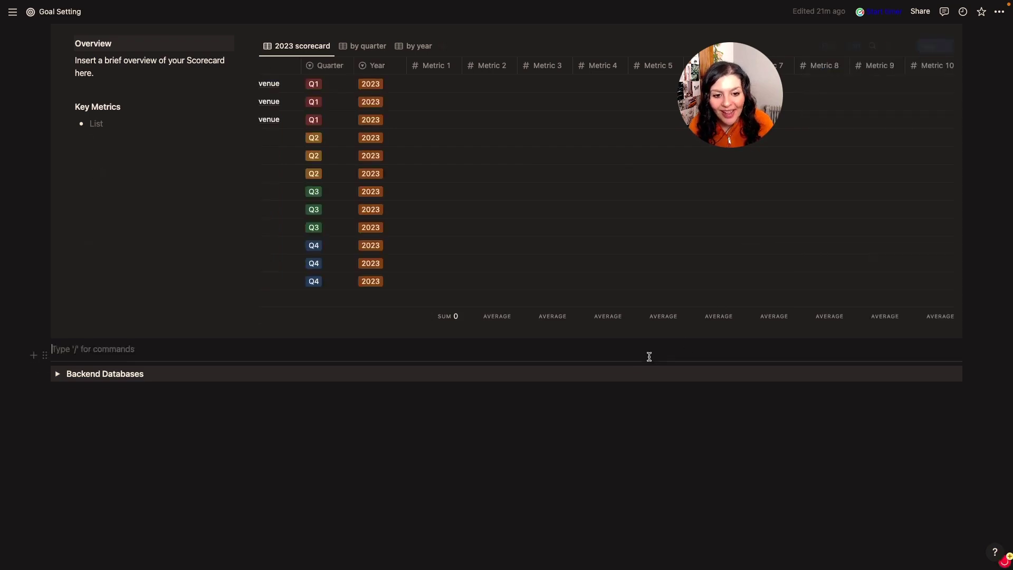
scroll(646, 343, up, 4)
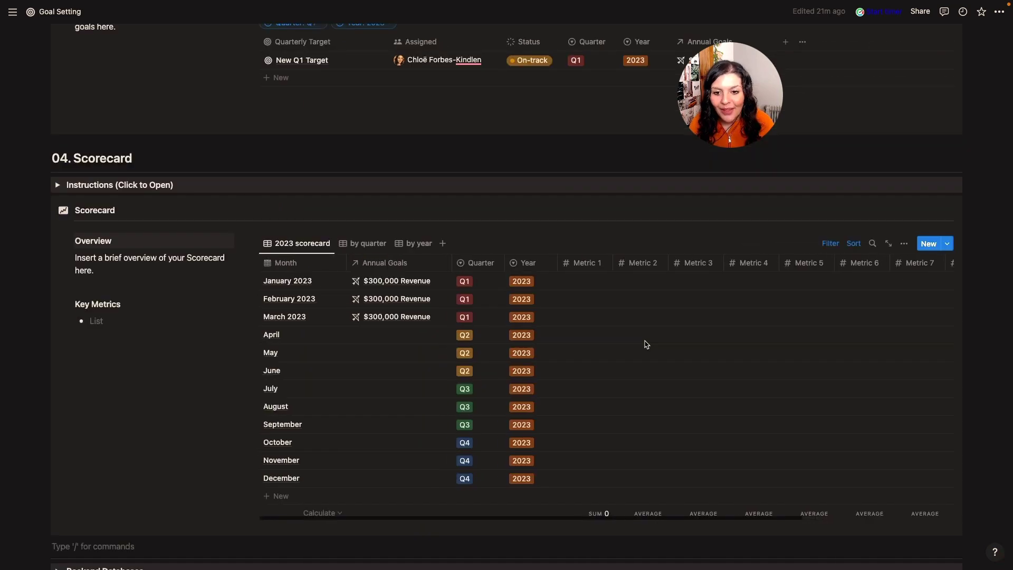
Step: Find icons matching "target" and give the scorecard's Annual Goals property the crossed arrows icon
click(356, 265)
click(360, 286)
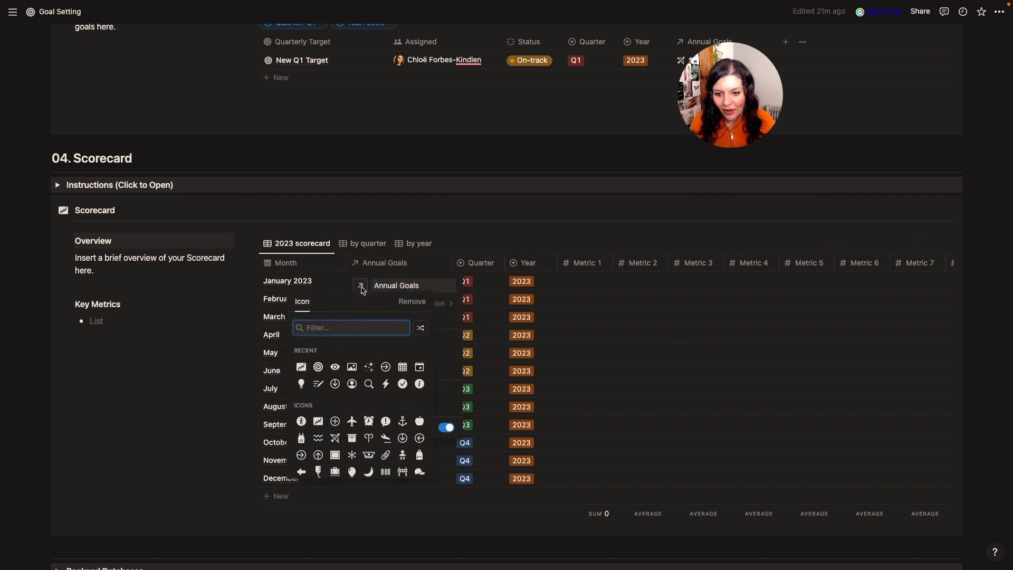
text(target)
click(318, 350)
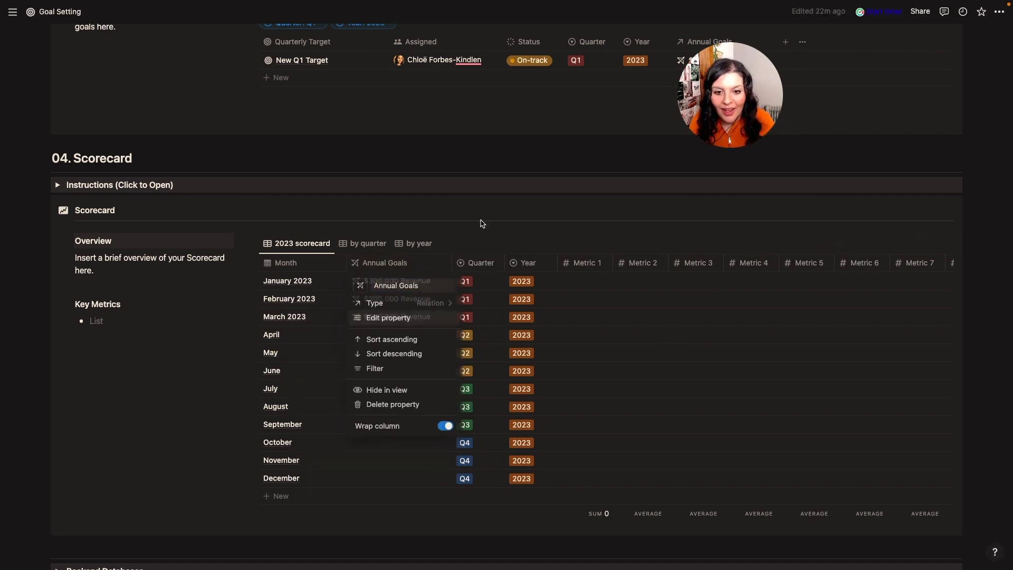
click(479, 222)
Step: Expand the Backend Databases section below the scorecard to show the root databases
scroll(181, 256, up, 1)
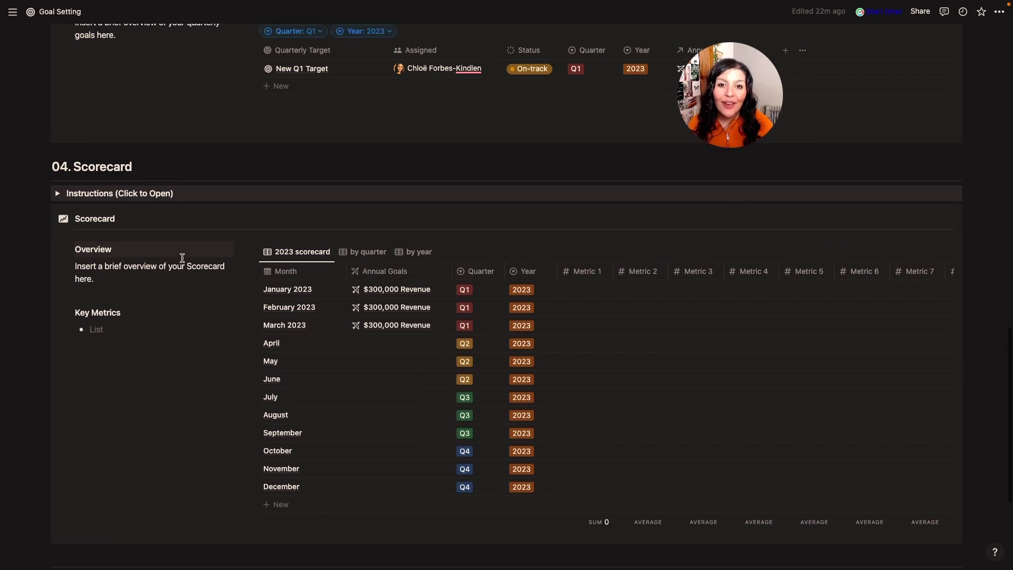
scroll(182, 257, down, 4)
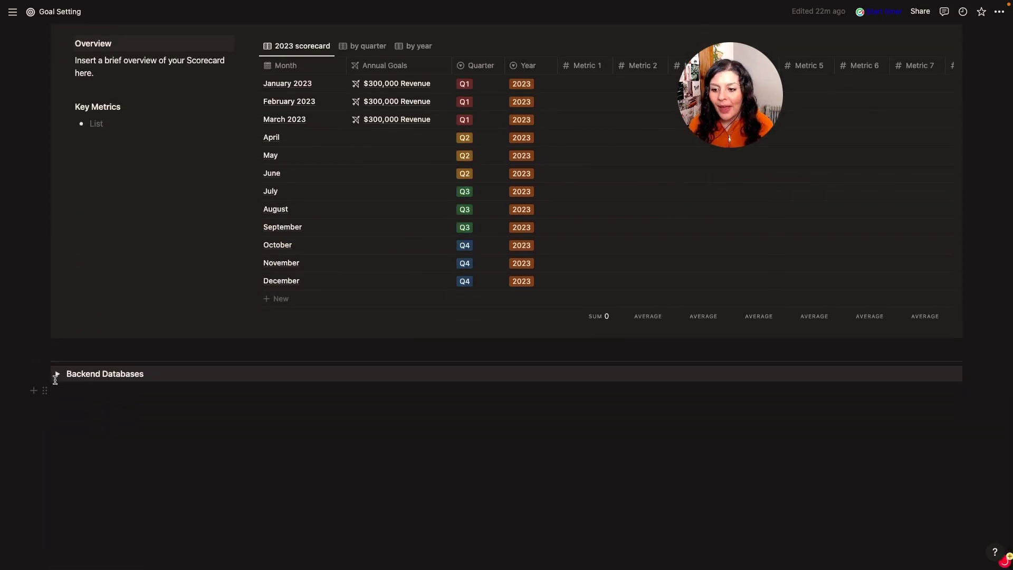
click(56, 374)
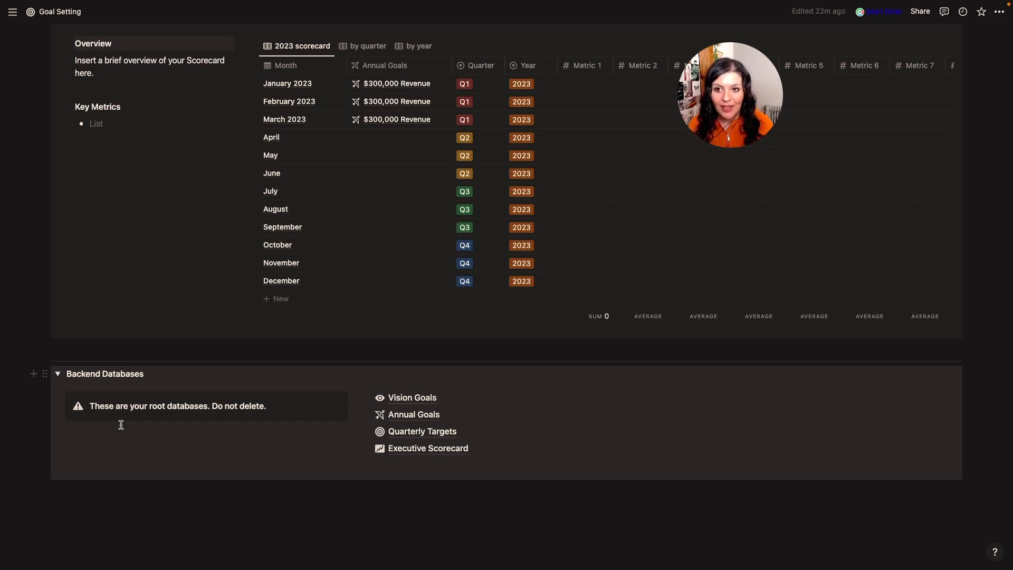
Step: Show the database title in the "add quarterly targets" view of Quarterly Targets
scroll(319, 193, up, 7)
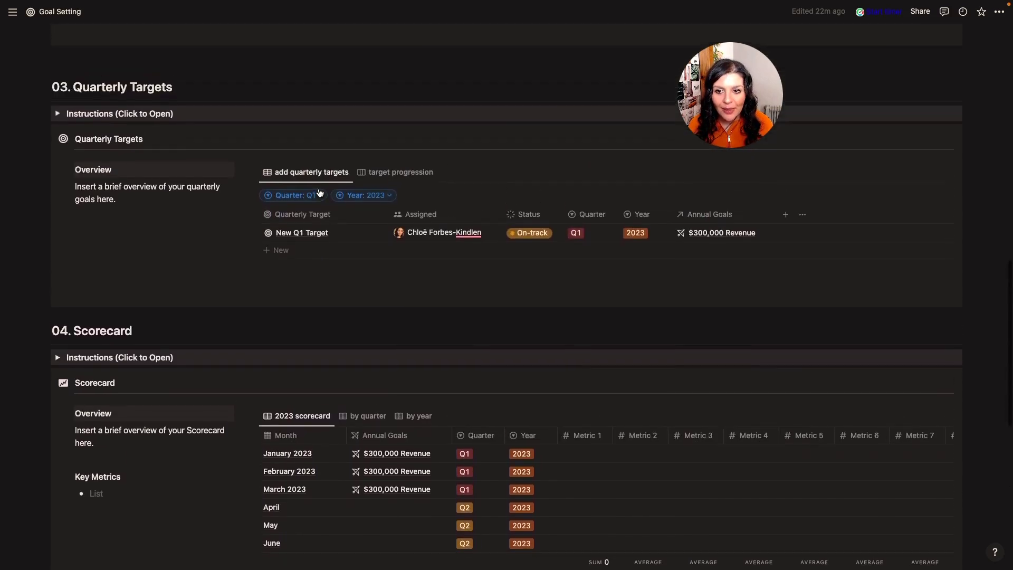
click(317, 172)
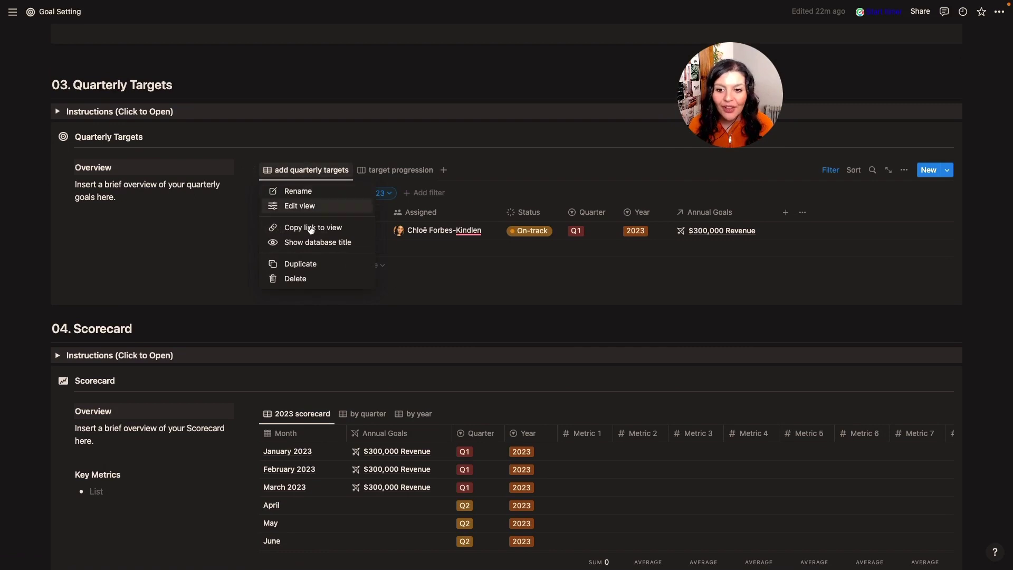
click(316, 242)
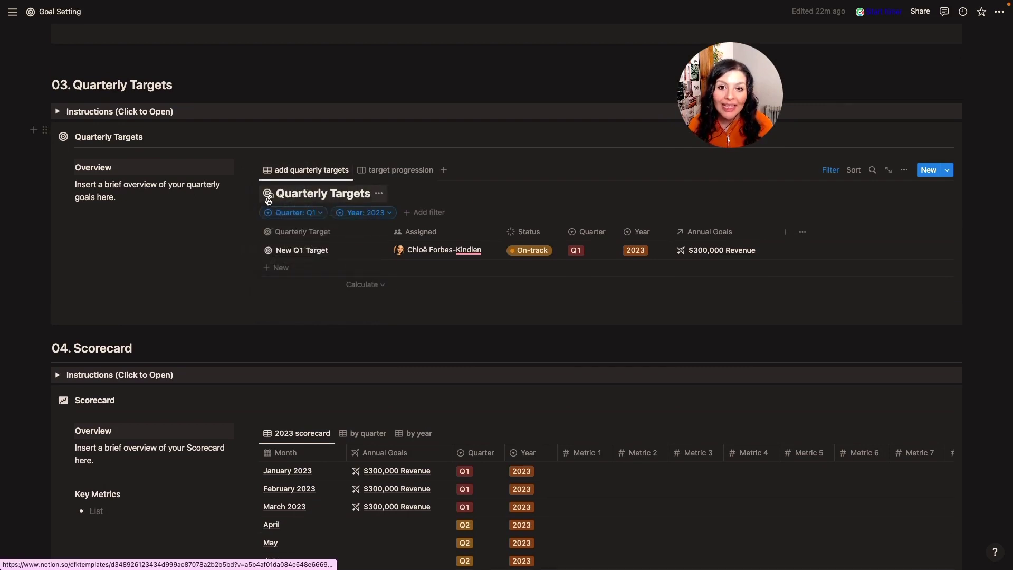
Step: Hide the database title in the Quarterly Targets view and collapse the Backend Databases section below the scorecard
click(378, 194)
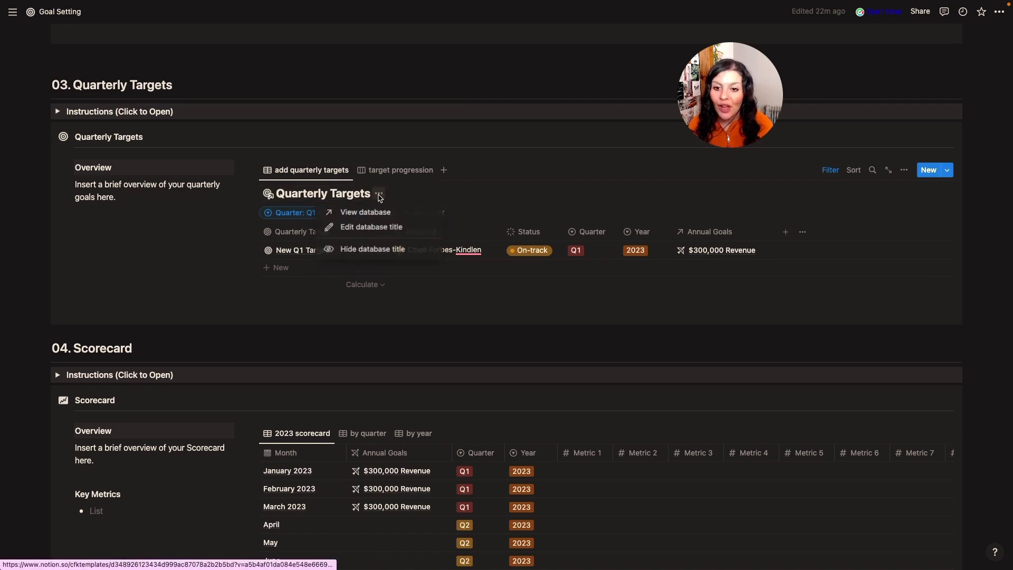
click(374, 249)
scroll(370, 251, down, 8)
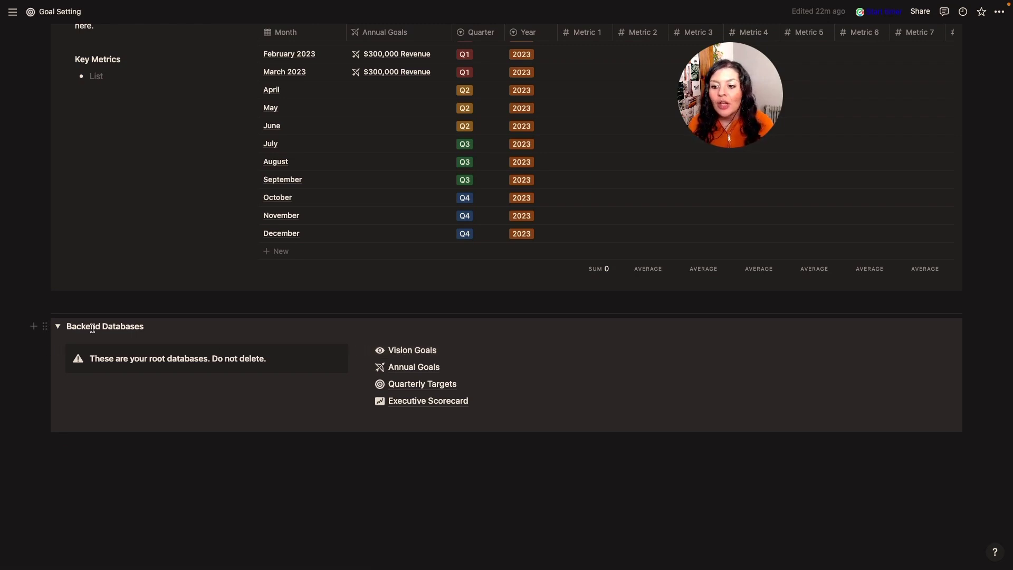
click(57, 325)
Step: Insert a linked view of Goal Setting's Executive Scorecard database in a new block above Backend Databases, copying the existing 2023 scorecard view
scroll(161, 292, up, 3)
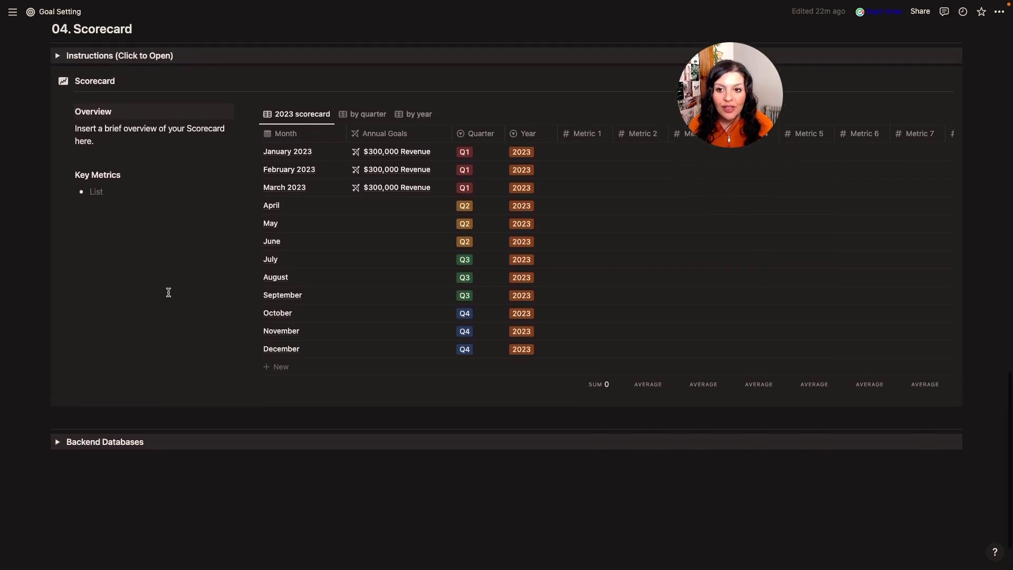
scroll(168, 292, down, 2)
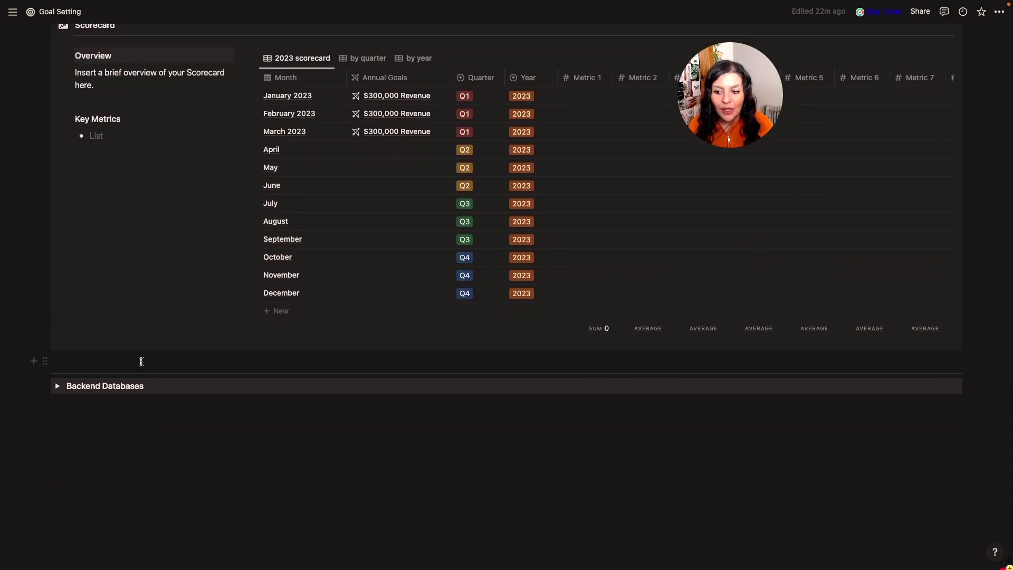
click(140, 359)
key(Return)
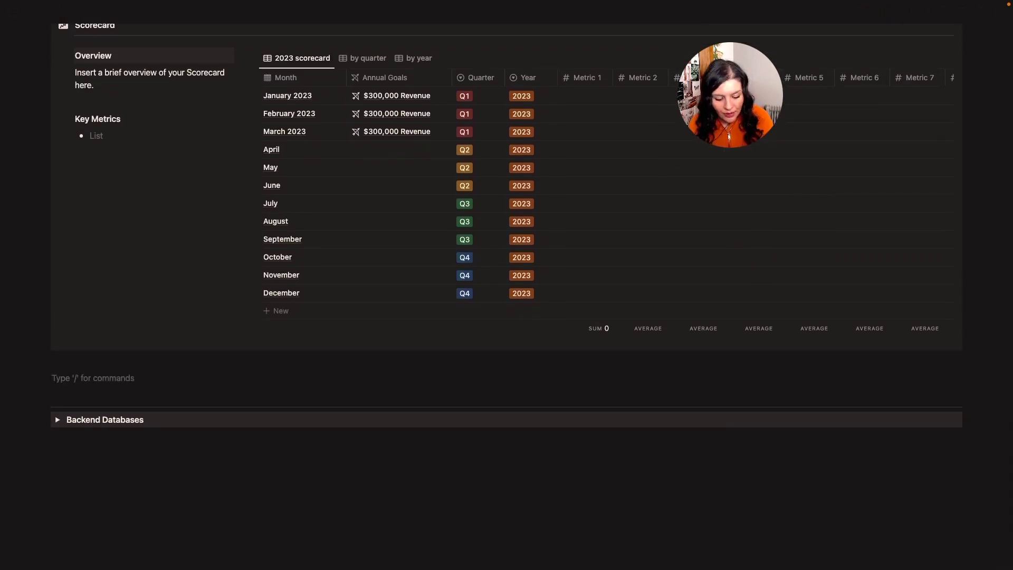
text(/linked)
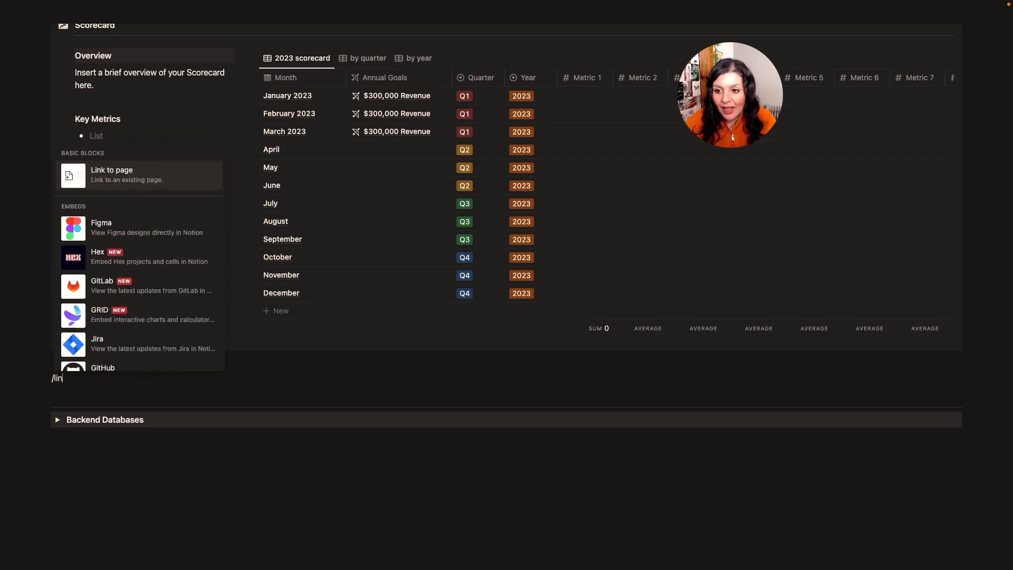
click(157, 171)
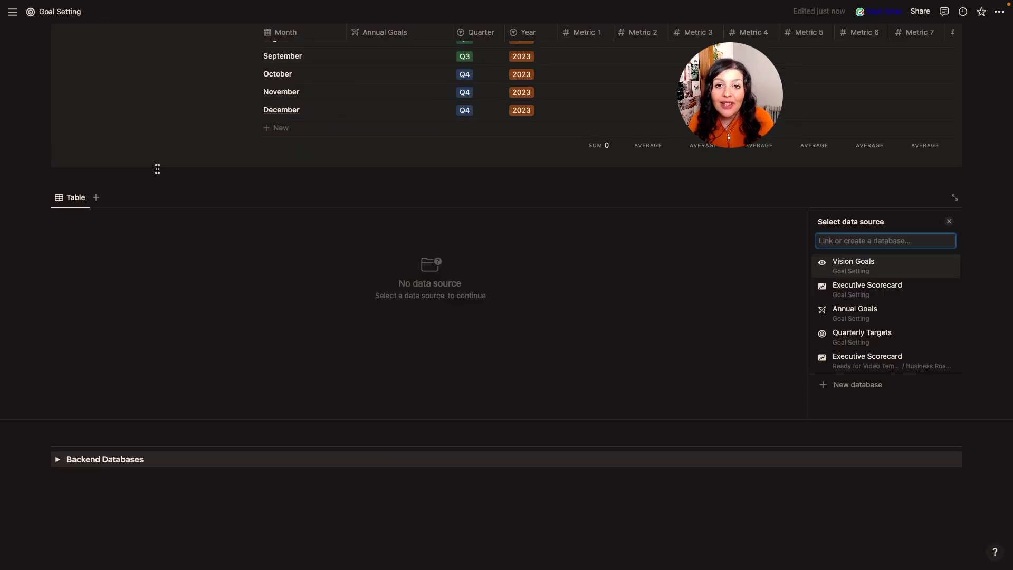
click(893, 287)
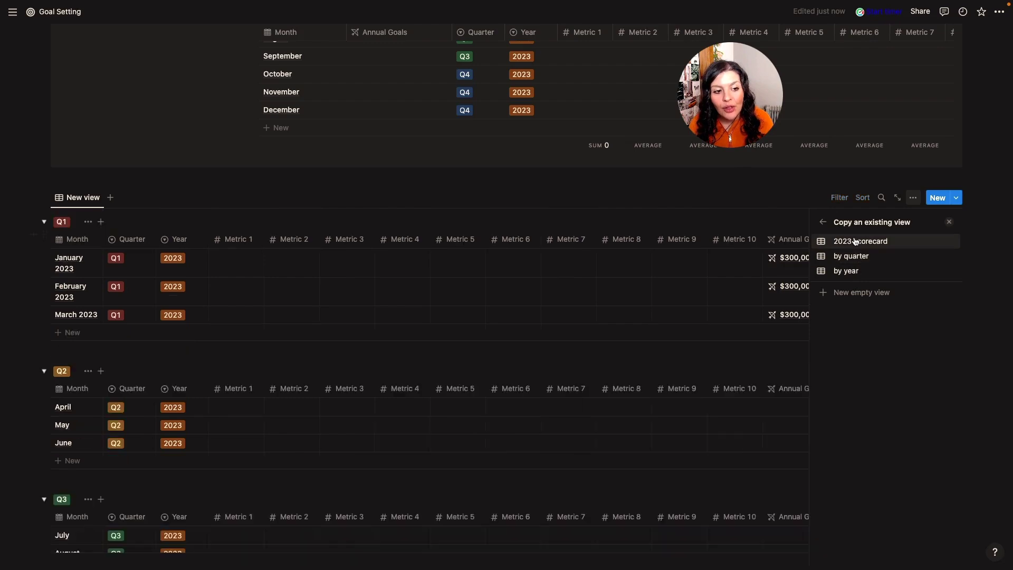
click(854, 244)
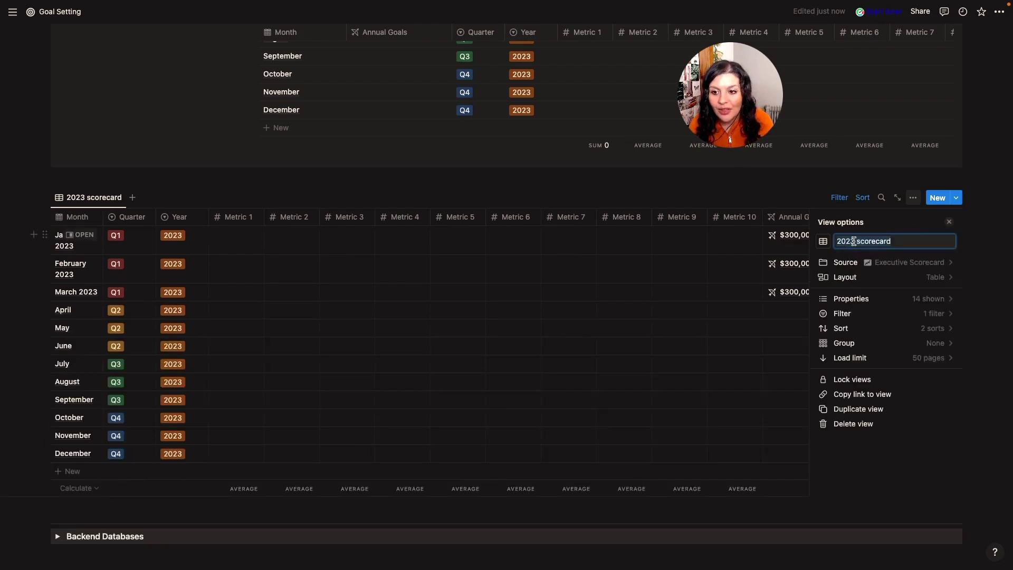
Step: Close the view options and move the linked scorecard's Annual Goals property directly after Month
click(638, 202)
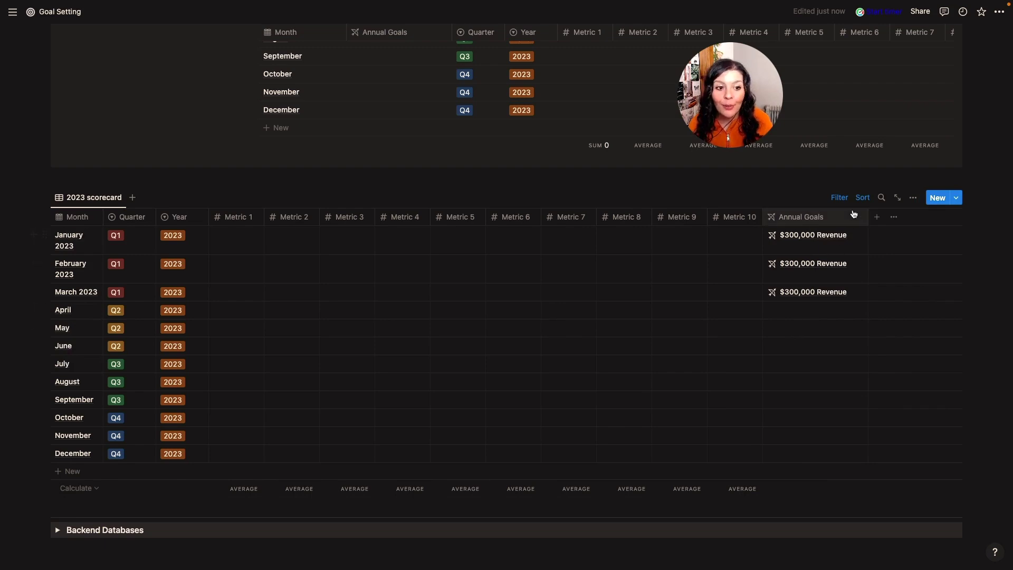
drag(849, 216, 119, 220)
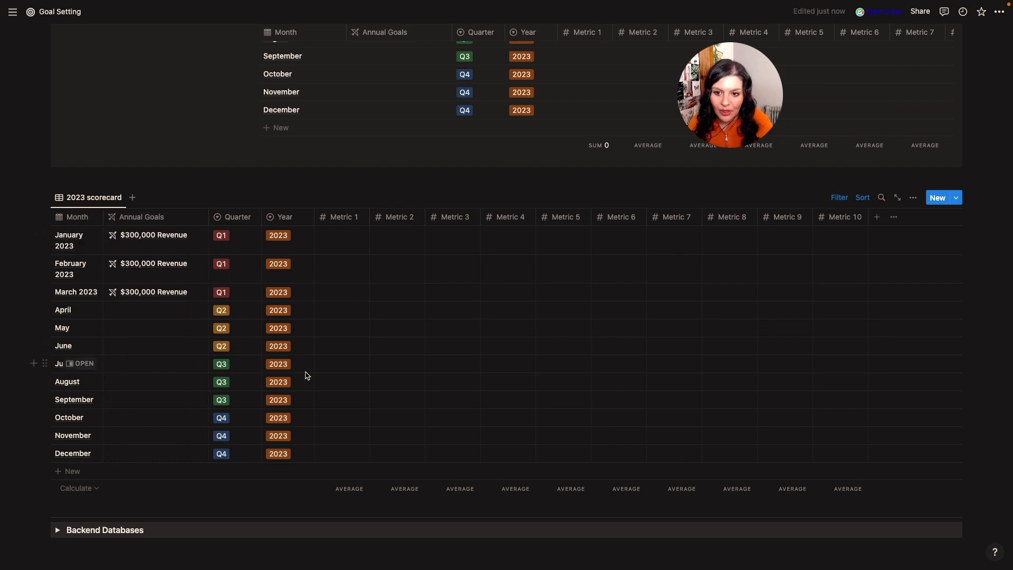
Step: Show the linked scorecard's sorts and filters and hide the Year property in this view
click(841, 198)
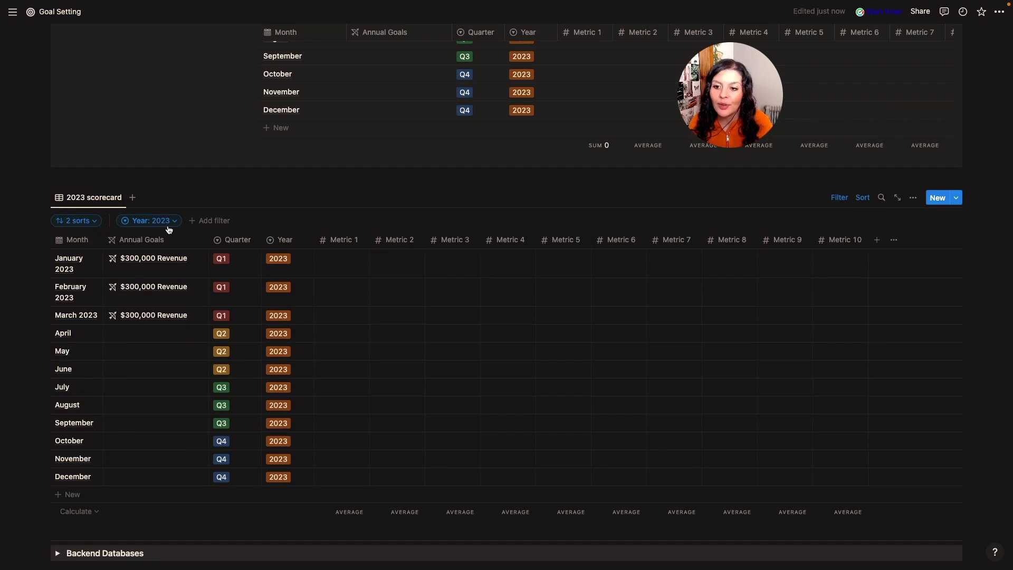
click(289, 240)
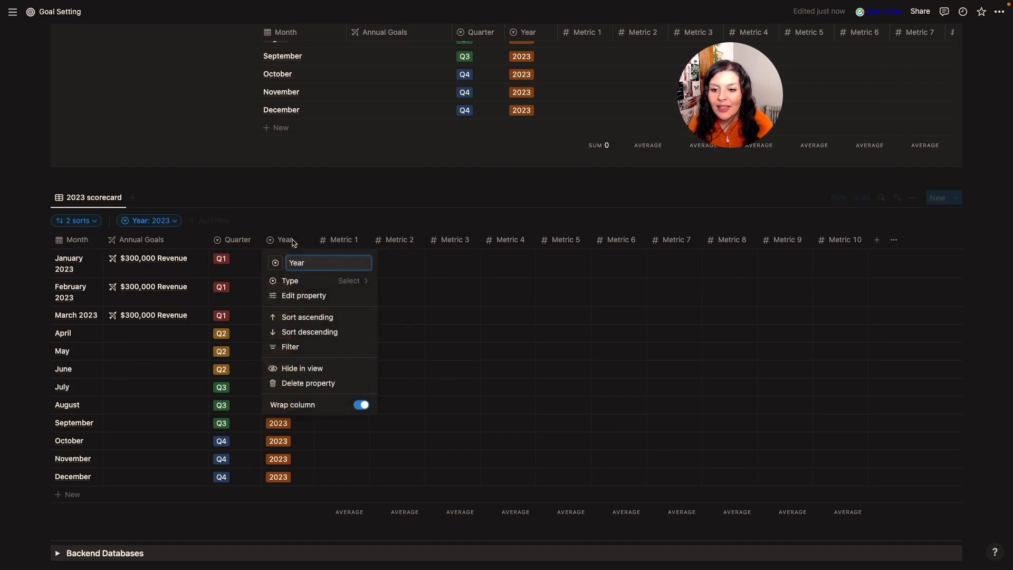
click(297, 374)
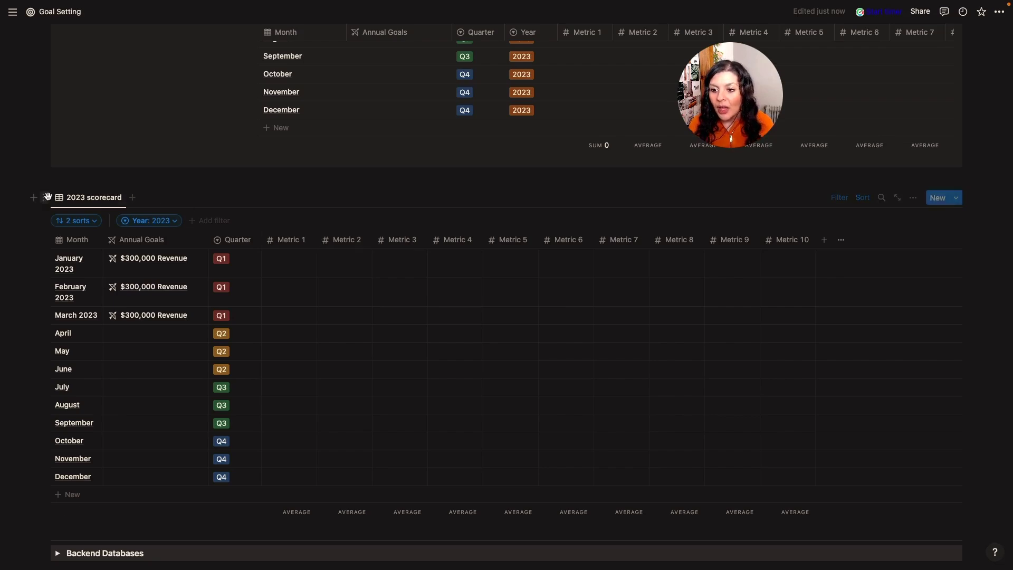
Step: Open and close the linked scorecard block's actions, and return to the Vision Goals section at the start of the page
click(45, 198)
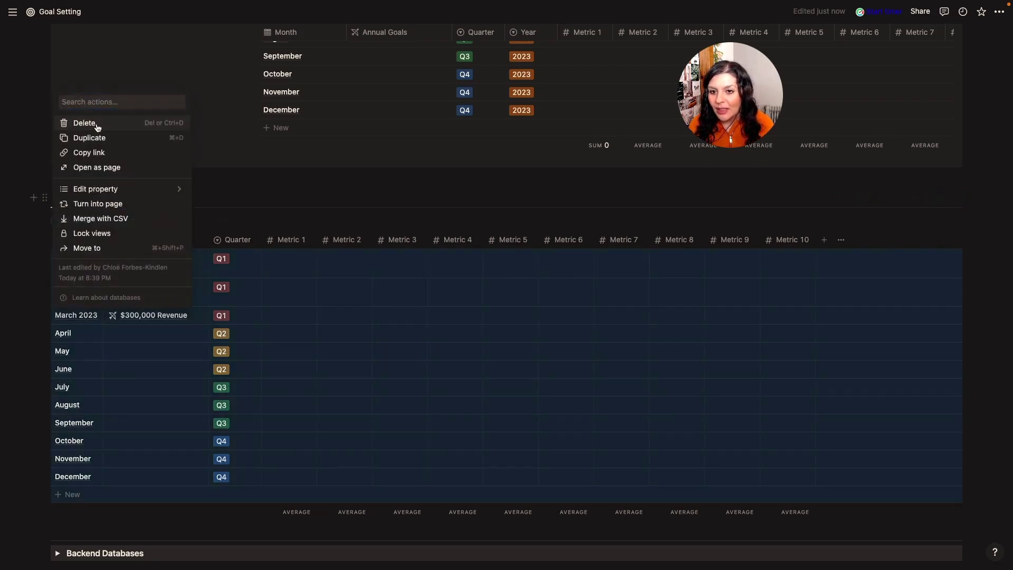
key(Escape)
scroll(360, 302, up, 20)
scroll(360, 302, up, 3)
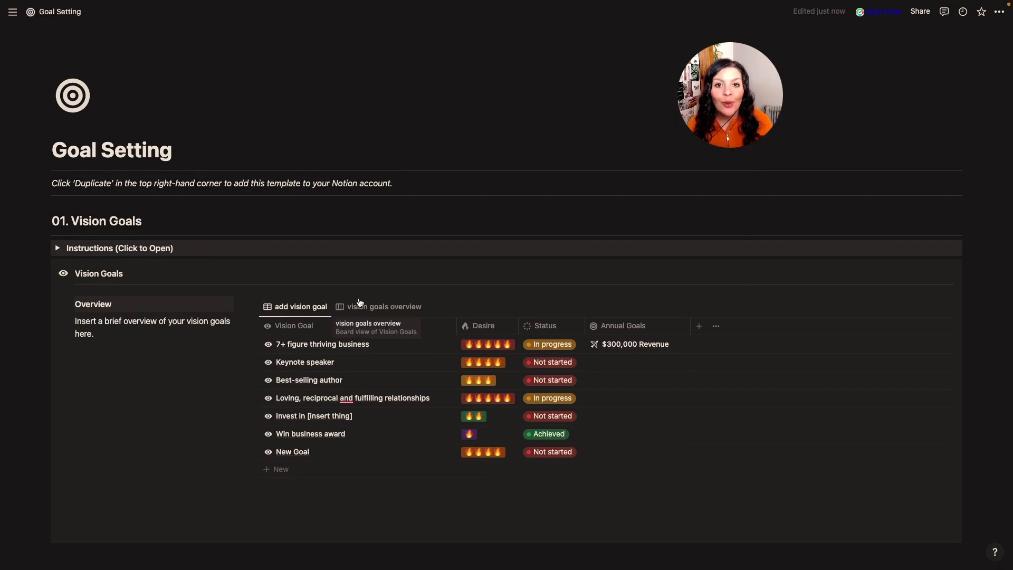